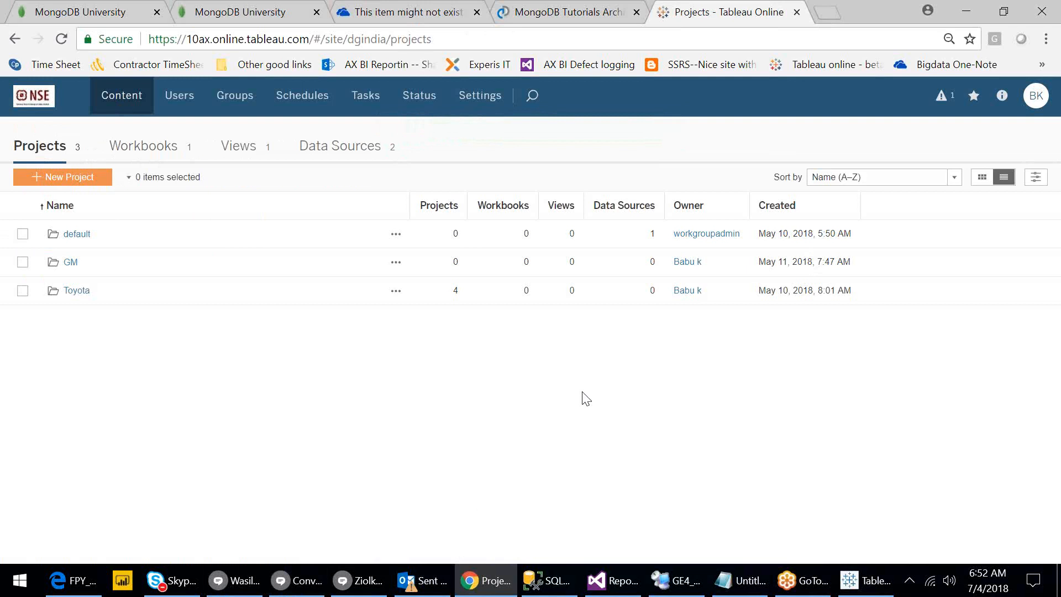
Switch from Chrome to the Tableau Desktop workbook showing the Main dashboard's iPhone 7 Phone layout.
{"action": "left_click", "coordinate": [861, 590]}
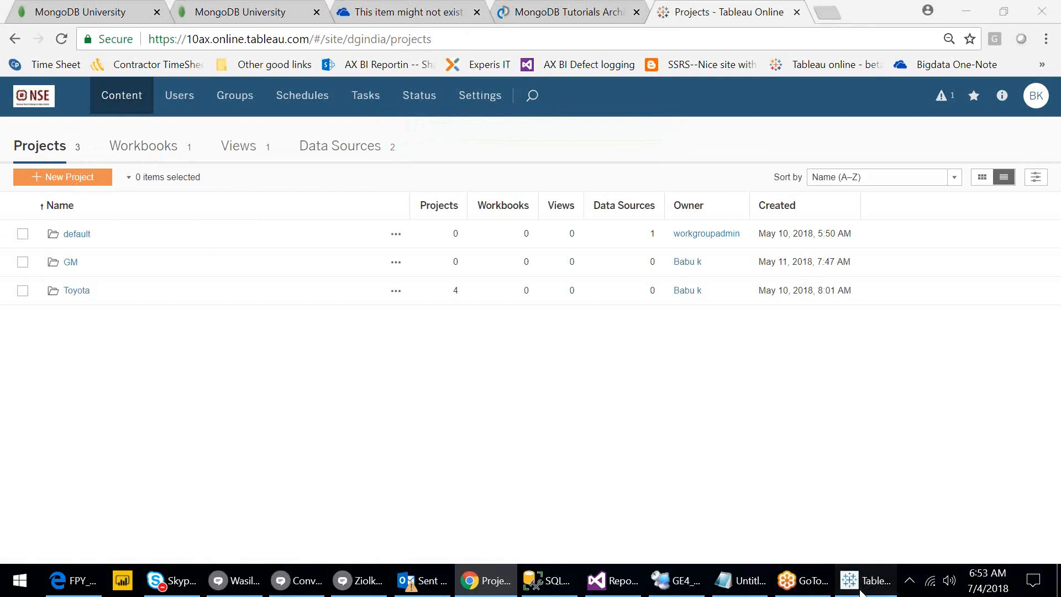
{"action": "left_click", "coordinate": [861, 591]}
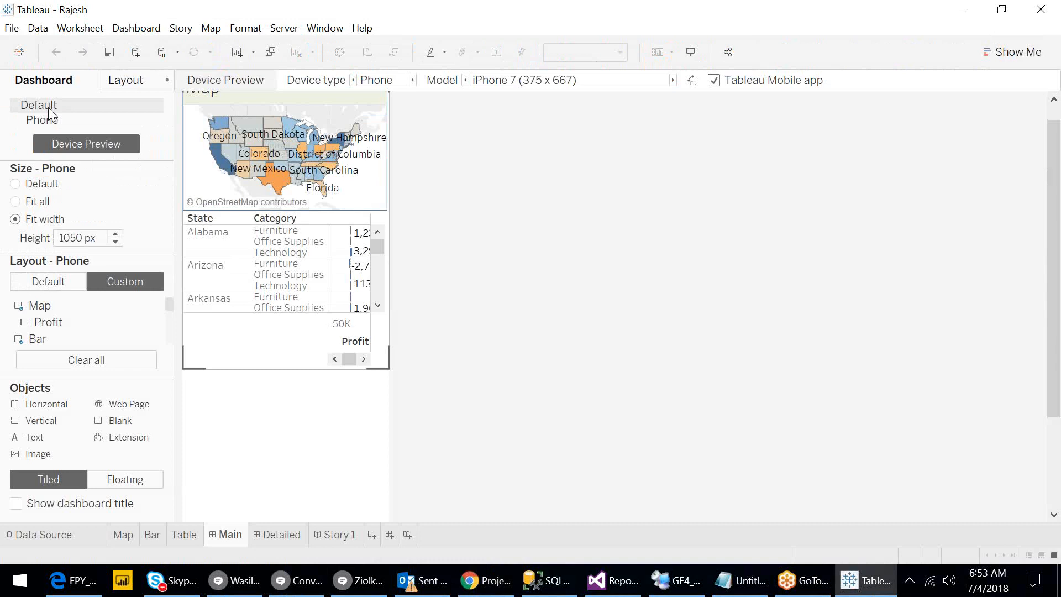
Toggle the Main dashboard between Default and Phone layouts, ending on the full Default Letter Landscape layout.
{"action": "left_click", "coordinate": [48, 107]}
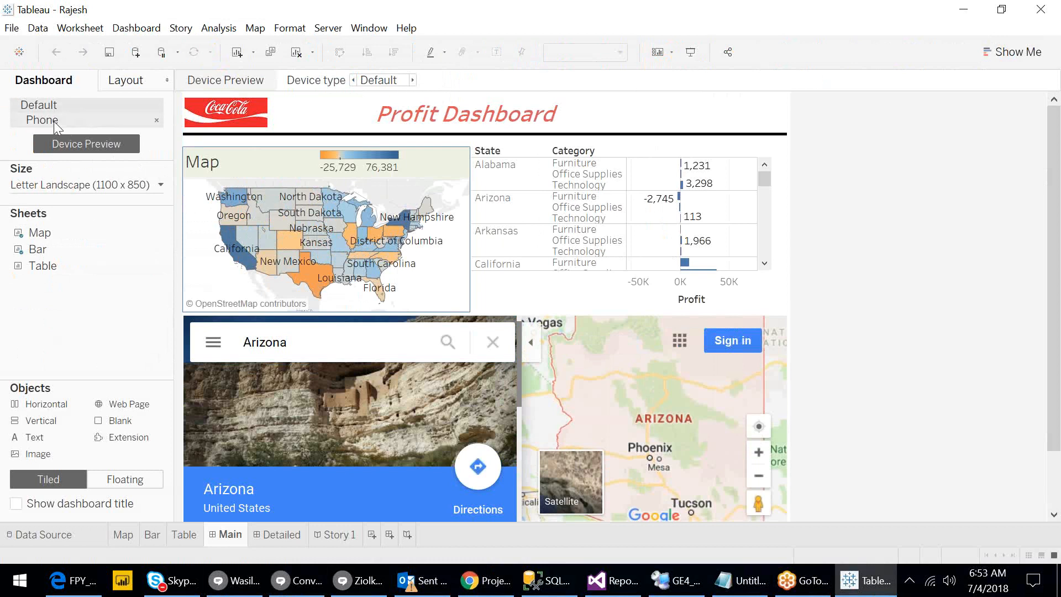
{"action": "left_click", "coordinate": [55, 121]}
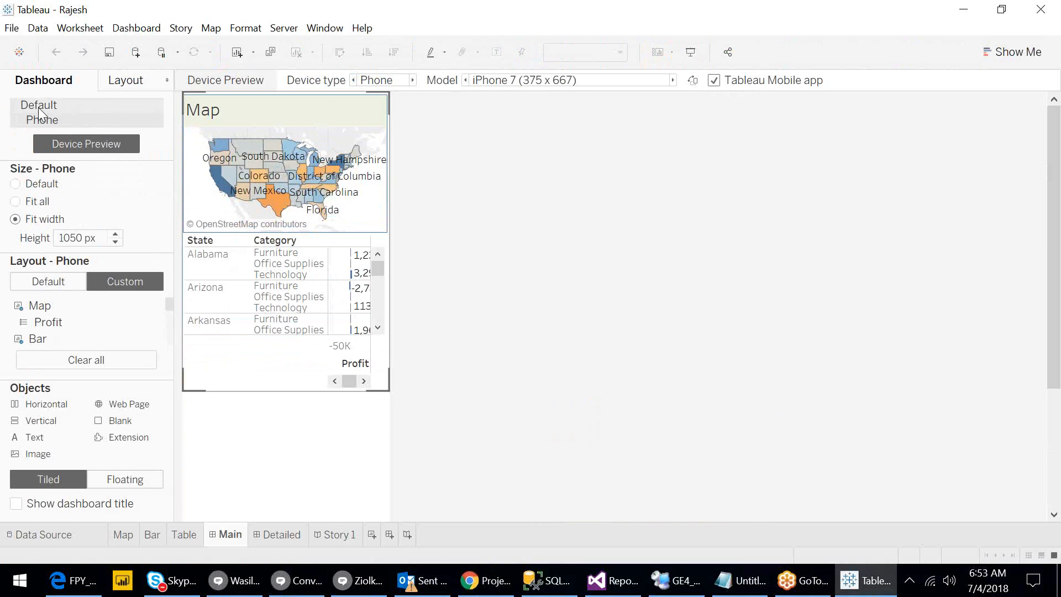
{"action": "left_click", "coordinate": [39, 106]}
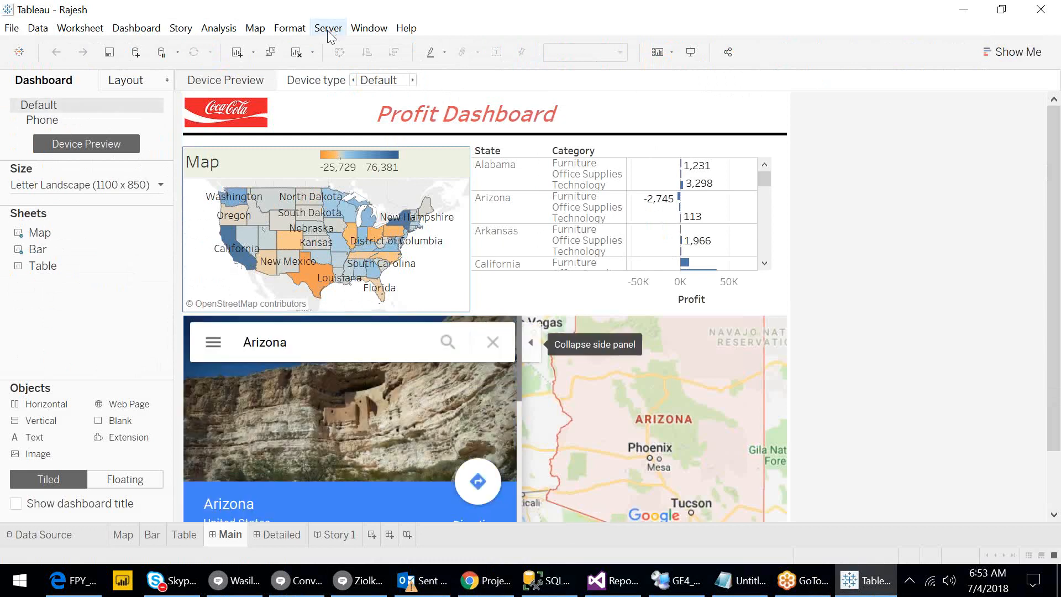
{"action": "left_click", "coordinate": [328, 29]}
Sign in to the server using the 10ax.online.tableau.com site URL copied from Chrome, and connect.
{"action": "left_click", "coordinate": [346, 43]}
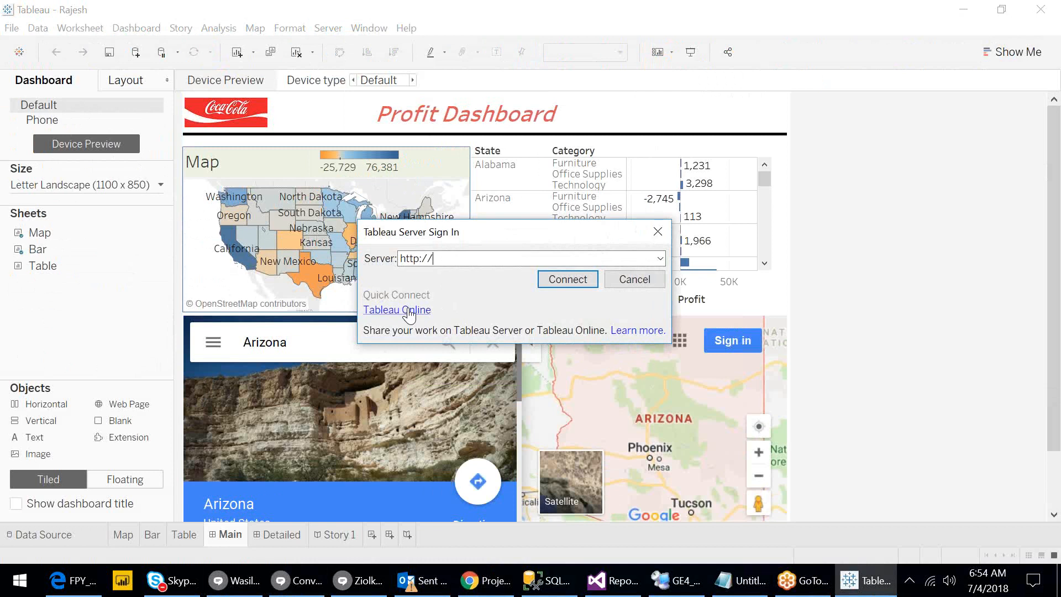
{"action": "left_click", "coordinate": [492, 592]}
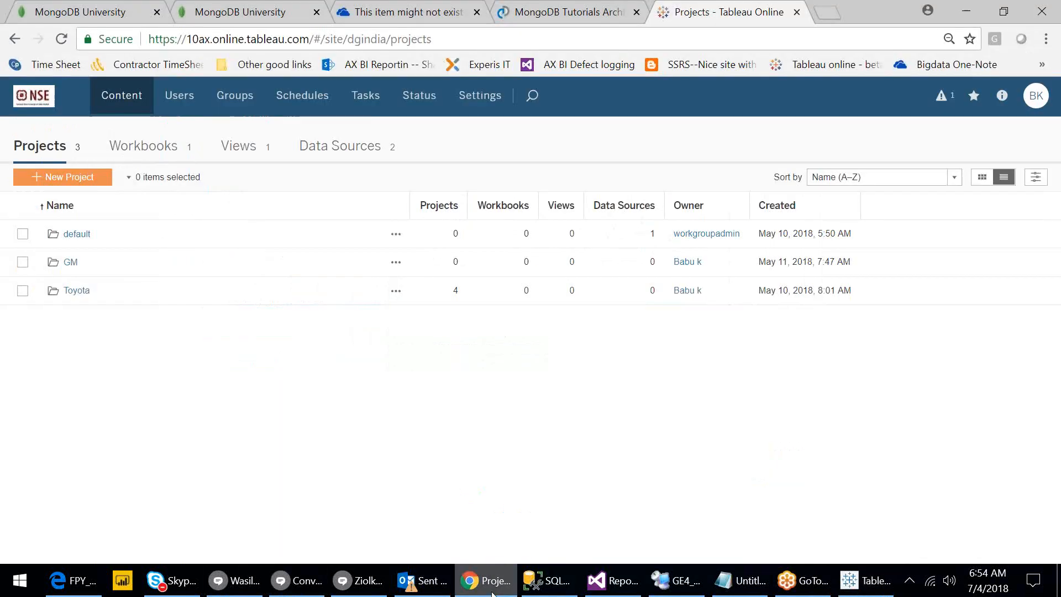
{"action": "left_click", "coordinate": [495, 43]}
{"action": "key", "text": "ctrl+c"}
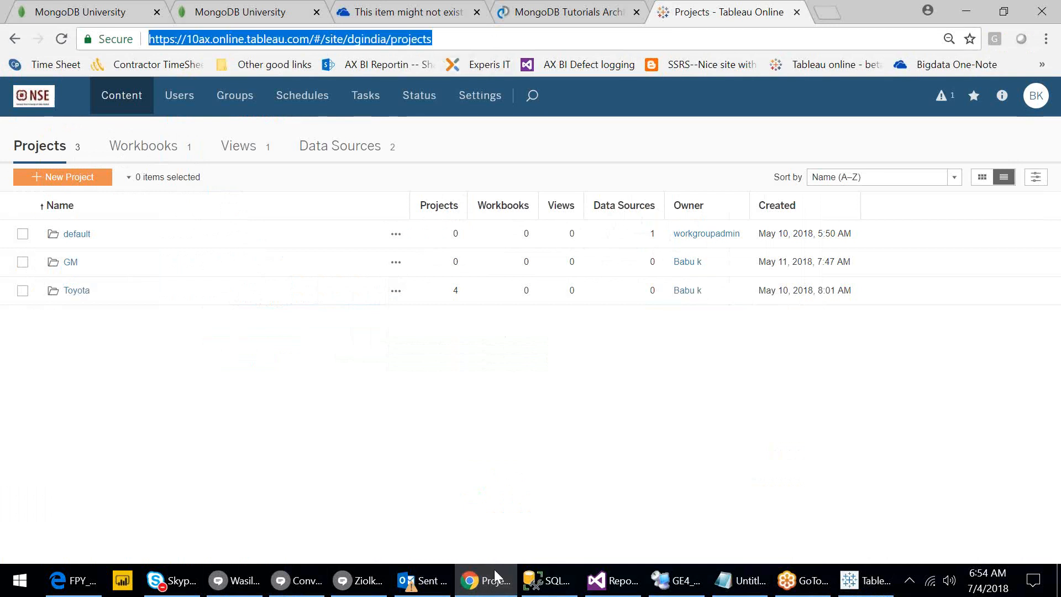
{"action": "left_click", "coordinate": [496, 592]}
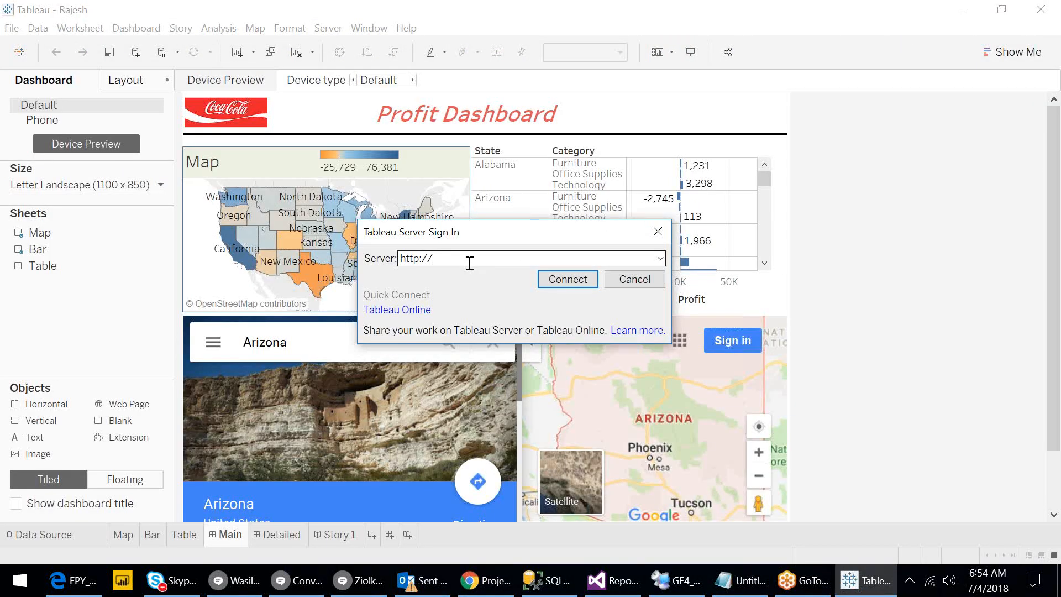
{"action": "left_click_drag", "start_coordinate": [470, 263], "coordinate": [380, 265]}
{"action": "key", "text": "ctrl+v"}
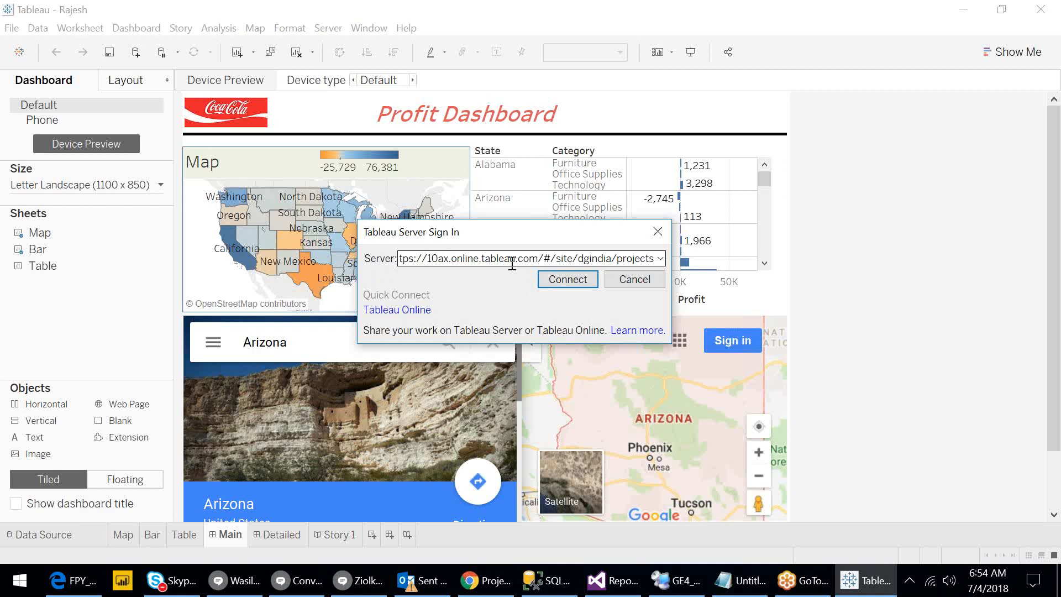
{"action": "left_click", "coordinate": [558, 281]}
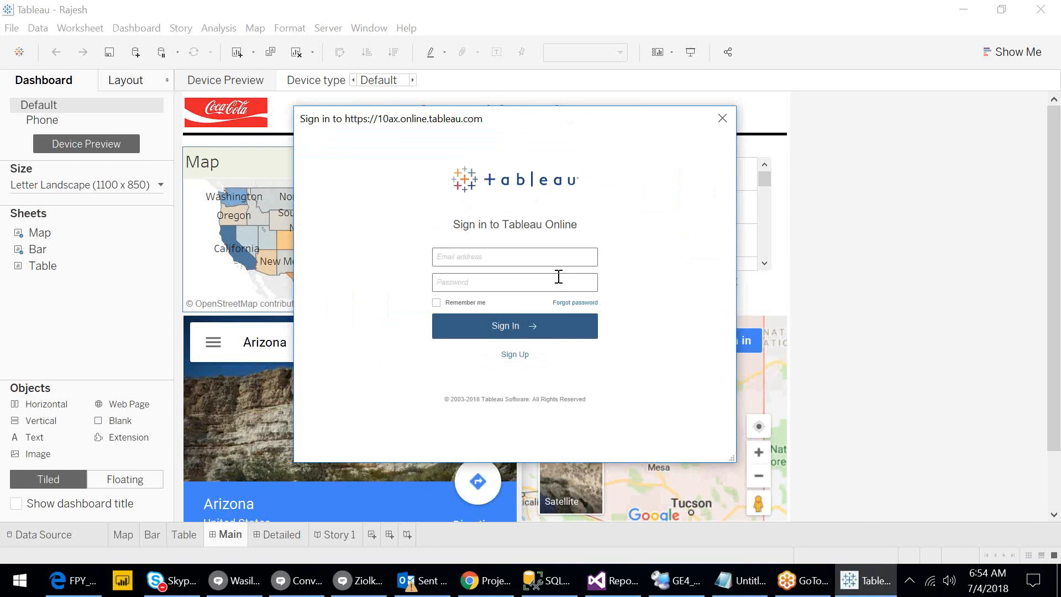
Enter the account e-mail and password in the Tableau Online sign-in form and tick Remember me.
{"action": "left_click", "coordinate": [559, 276]}
{"action": "type", "text": "********"}
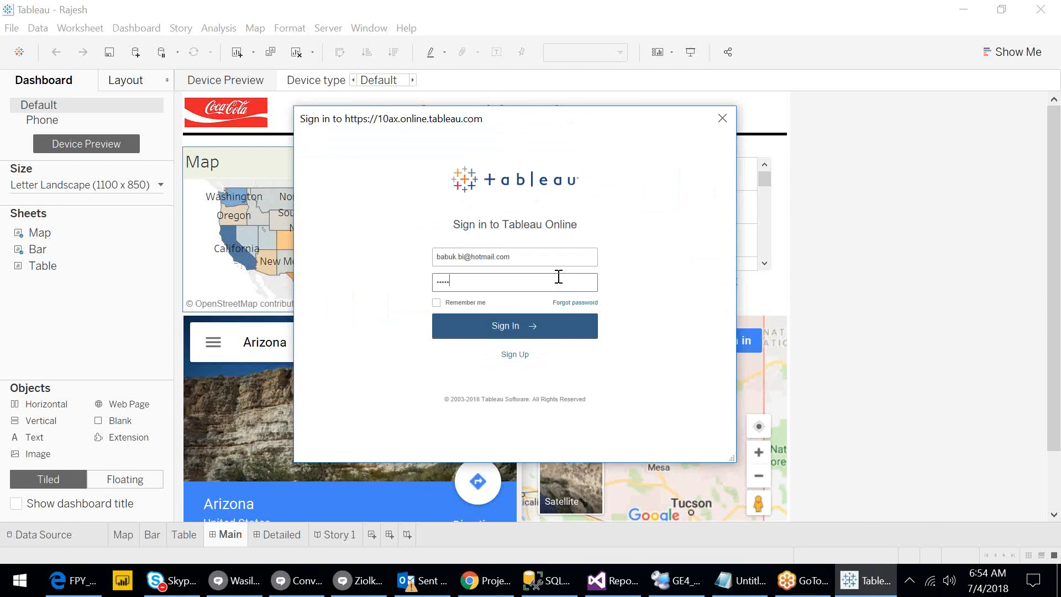
{"action": "type", "text": "***"}
{"action": "left_click", "coordinate": [435, 302]}
Submit the sign-in, then review the Filter as User list of users and groups and close it.
{"action": "left_click", "coordinate": [512, 330]}
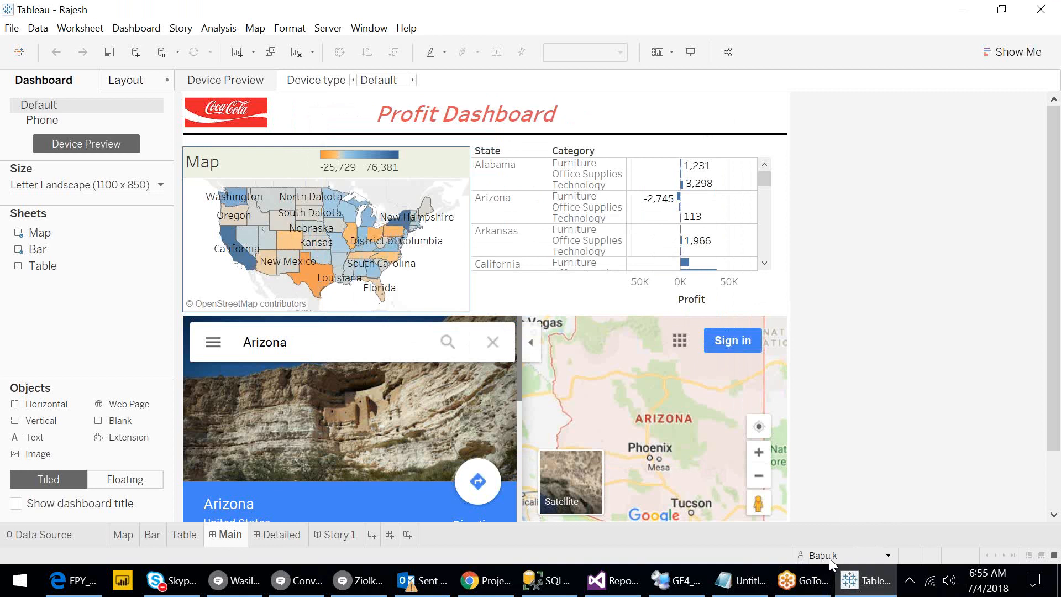
{"action": "left_click", "coordinate": [887, 555]}
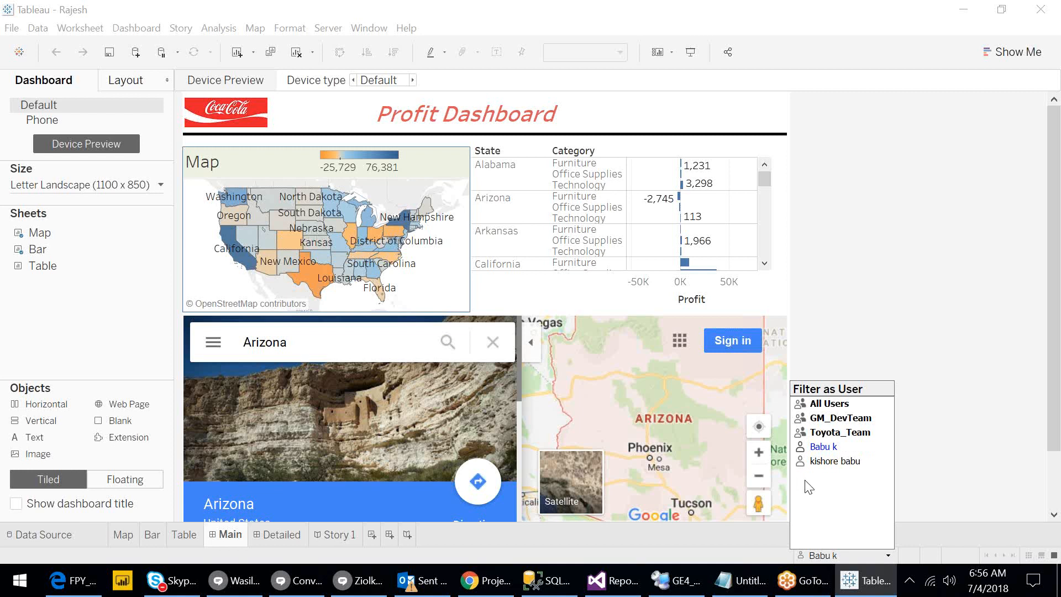
{"action": "left_click", "coordinate": [931, 484]}
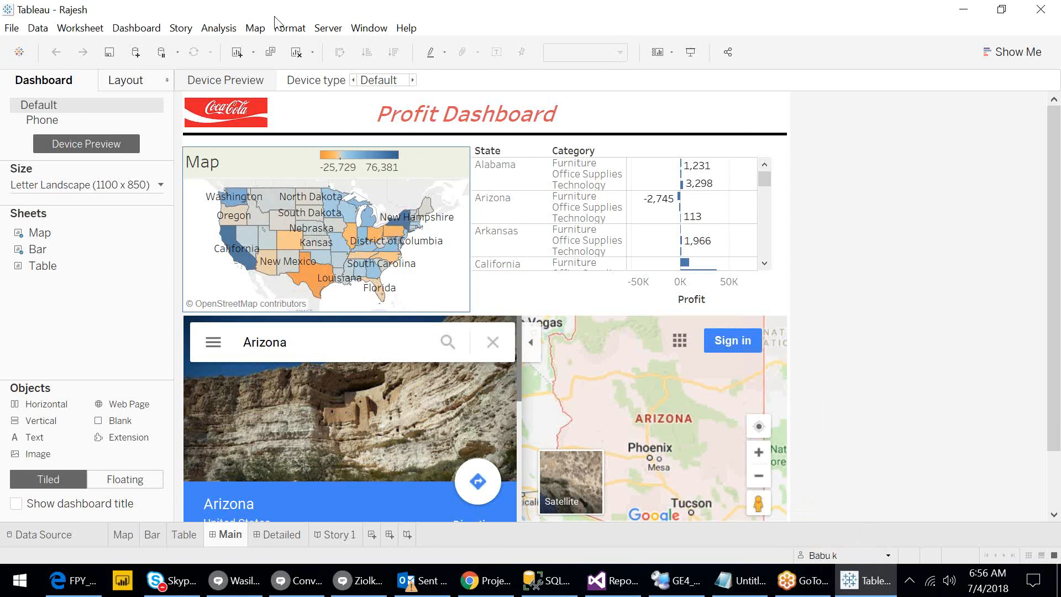
{"action": "left_click", "coordinate": [326, 29]}
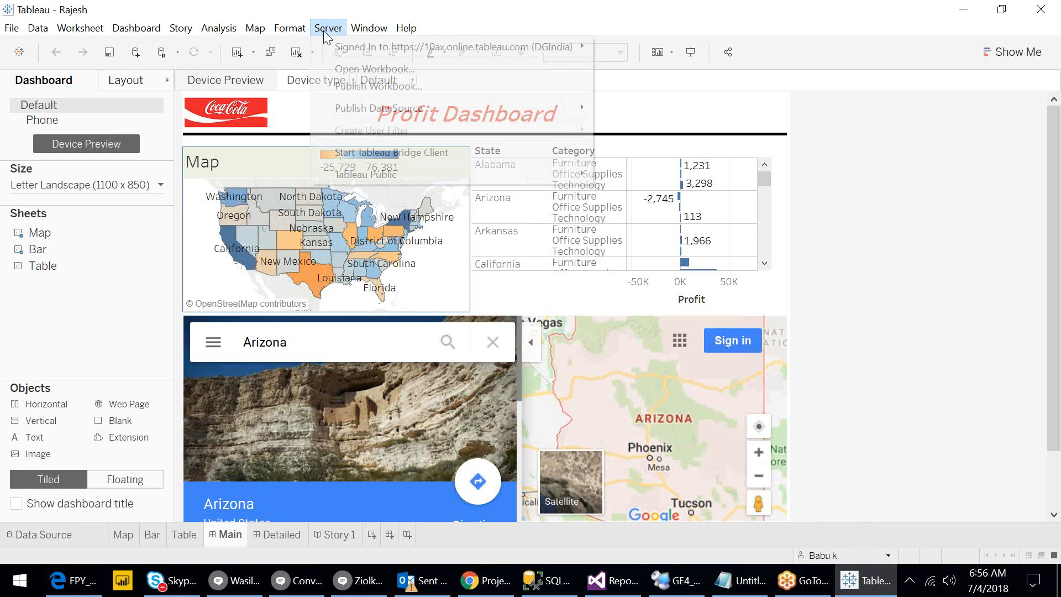
{"action": "mouse_move", "coordinate": [349, 47]}
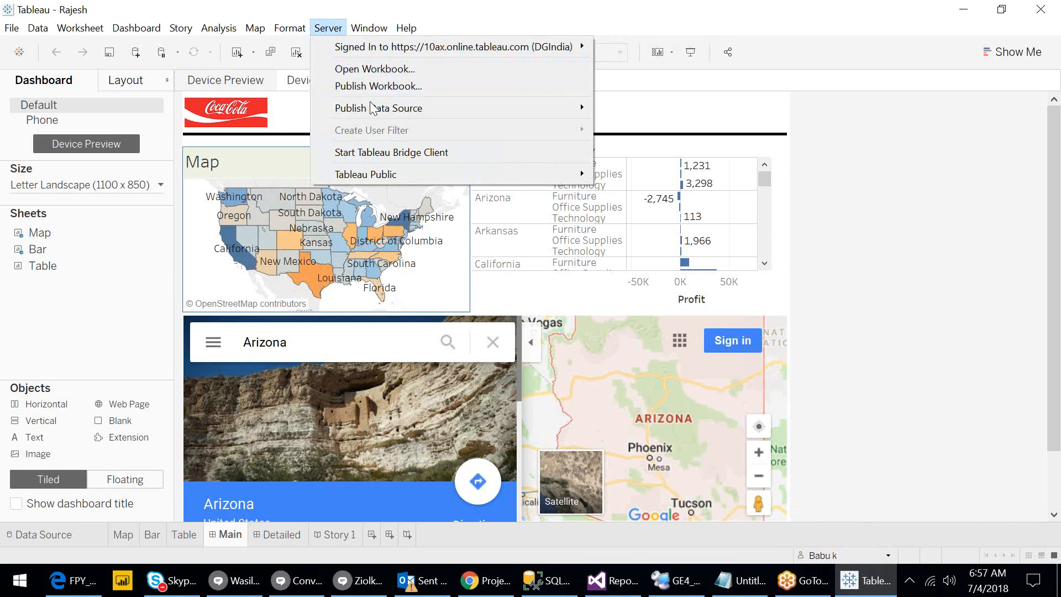
{"action": "mouse_move", "coordinate": [372, 110]}
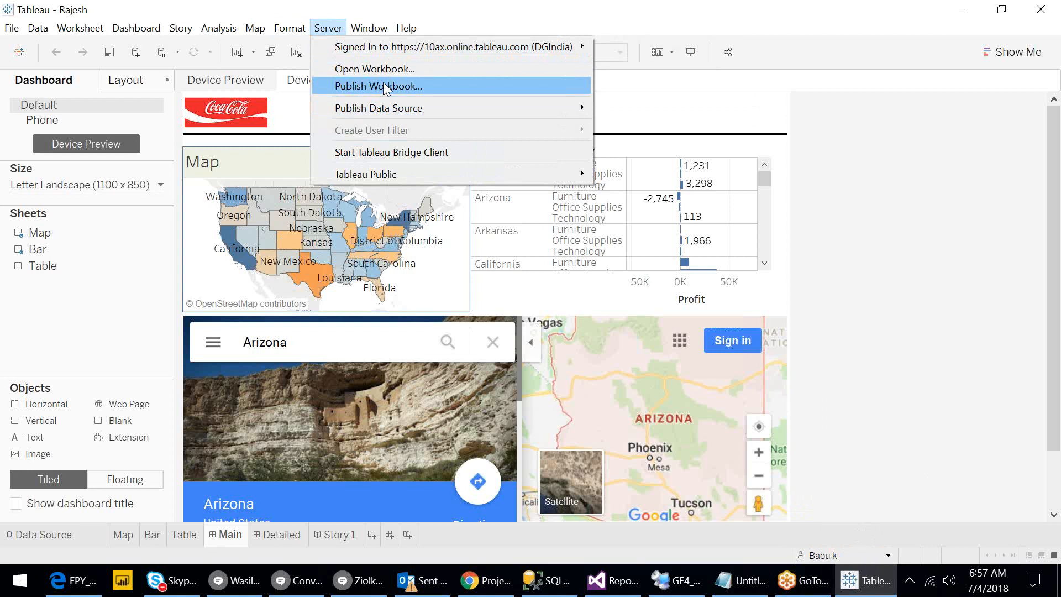
{"action": "left_click", "coordinate": [896, 202]}
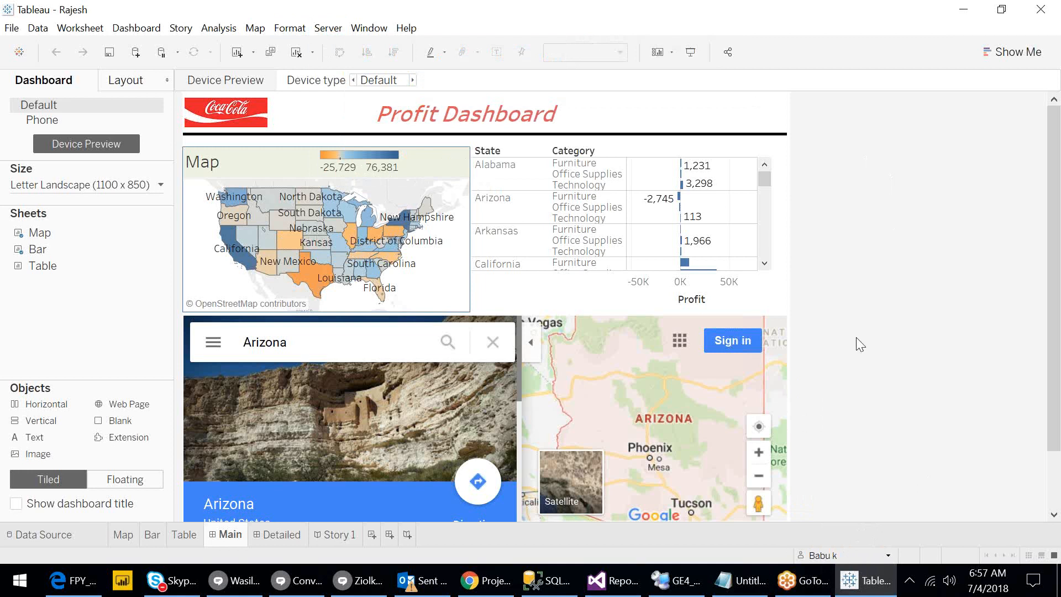
From the DGIndia projects page in Chrome, check About Tableau Online shows version 2018.2.0, then close it.
{"action": "left_click", "coordinate": [485, 587]}
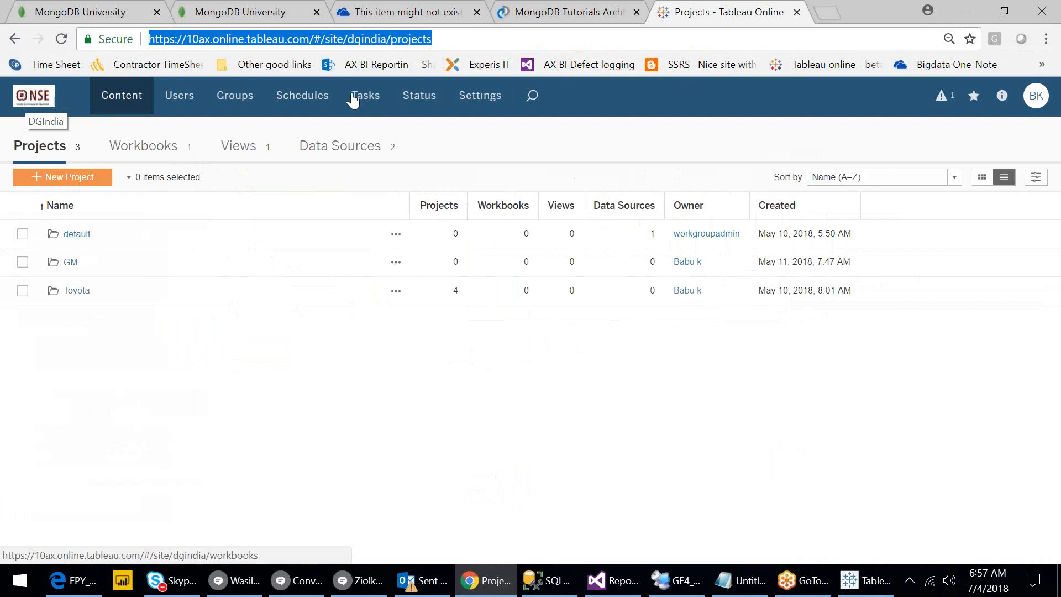
{"action": "left_click", "coordinate": [1004, 98]}
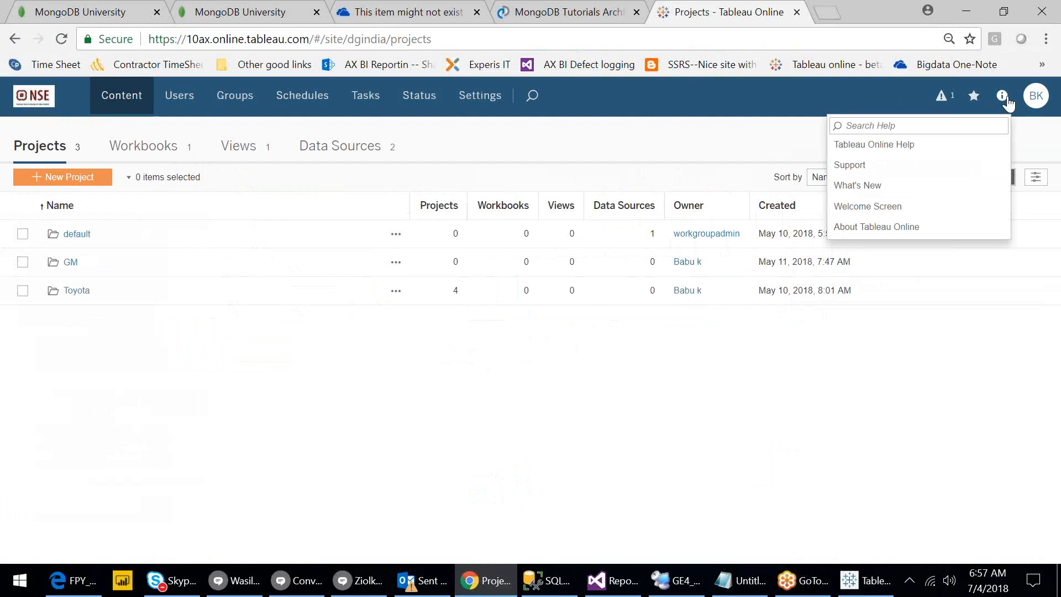
{"action": "left_click", "coordinate": [926, 234]}
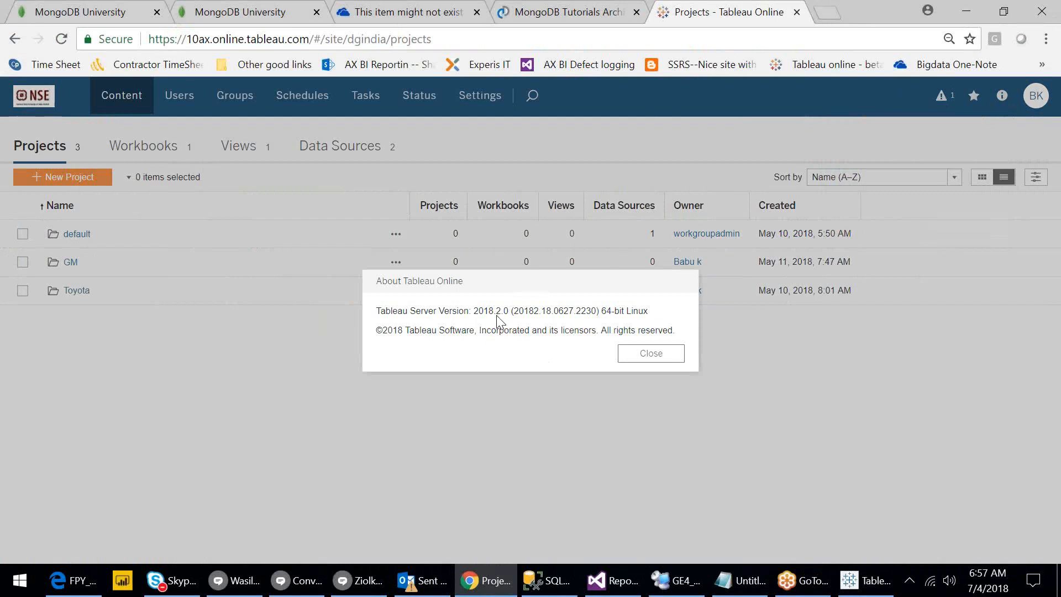
{"action": "left_click", "coordinate": [650, 354]}
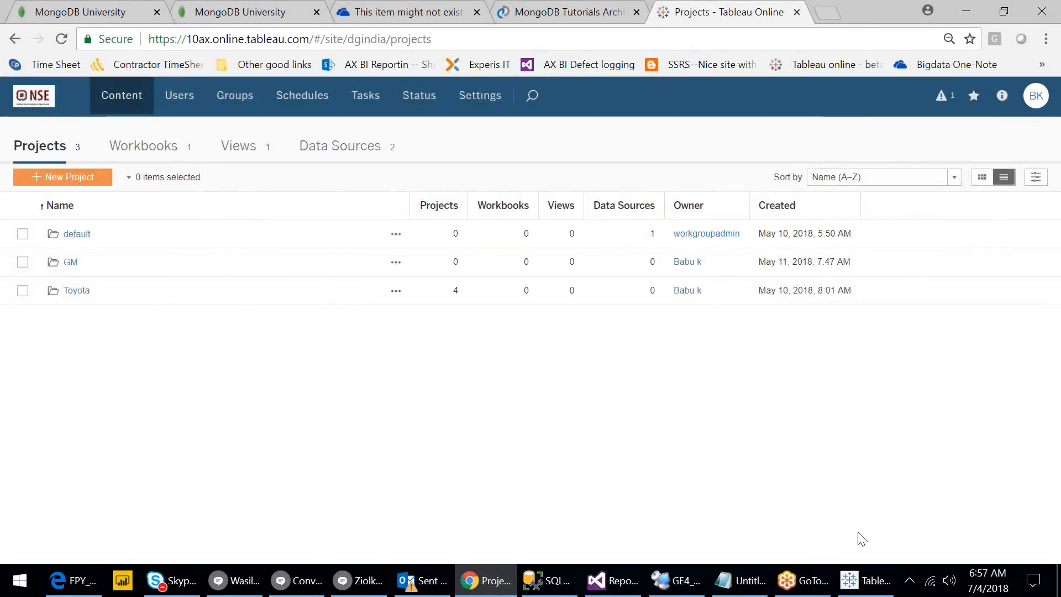
{"action": "left_click", "coordinate": [863, 582]}
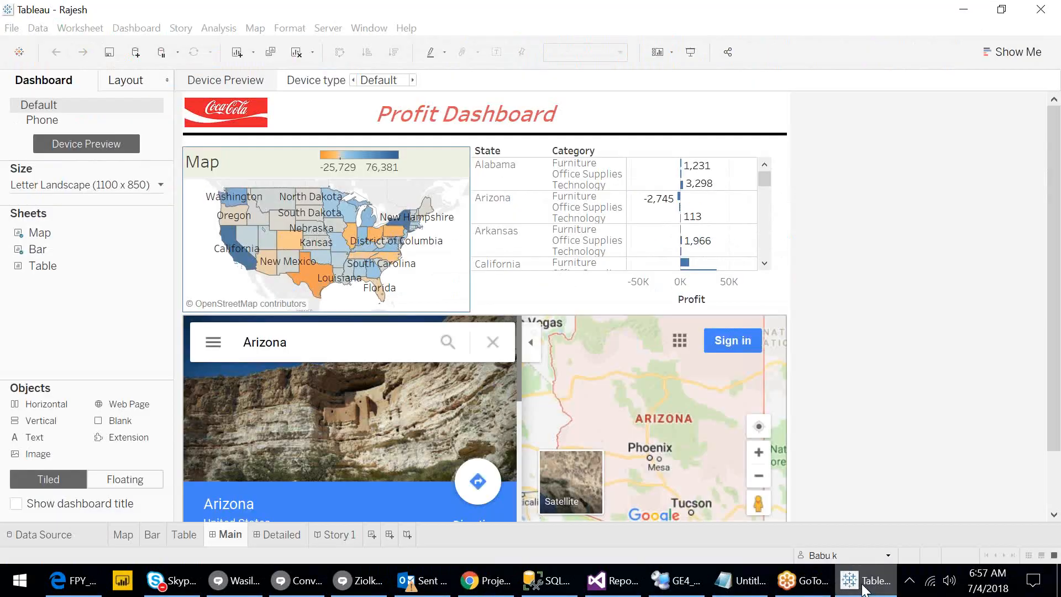
{"action": "left_click", "coordinate": [419, 28]}
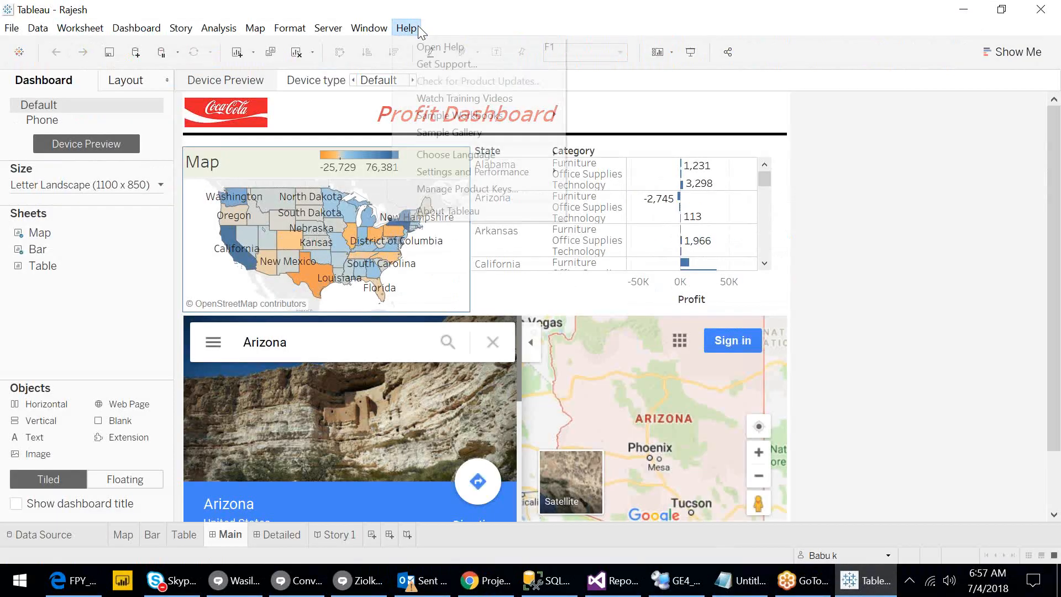
{"action": "left_click", "coordinate": [465, 211]}
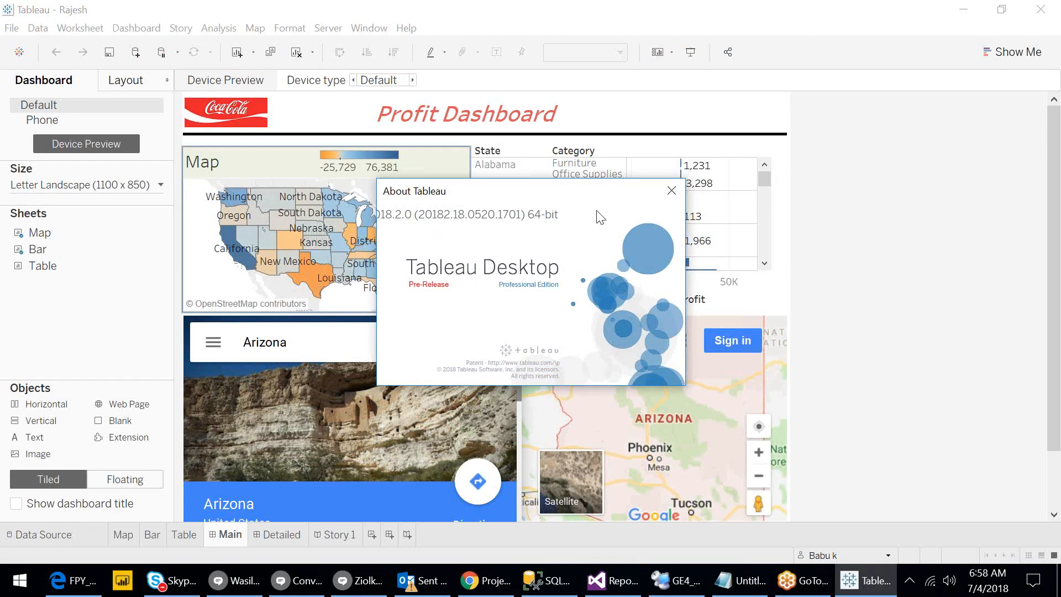
{"action": "left_click", "coordinate": [670, 195]}
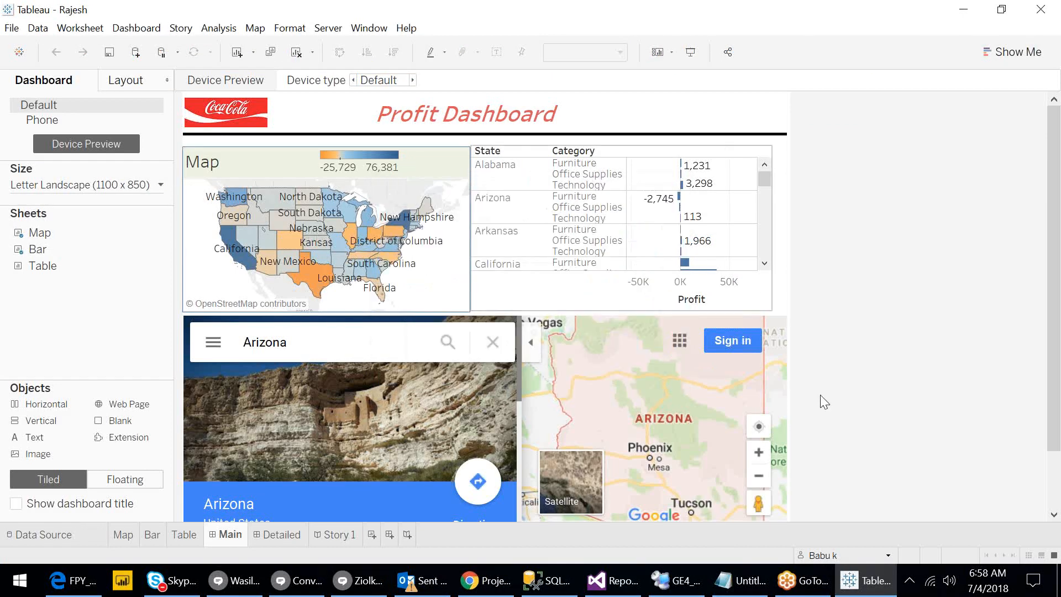
Minimize Tableau Desktop to reveal the Tableau Online DGIndia projects page in Chrome.
{"action": "left_click", "coordinate": [868, 587]}
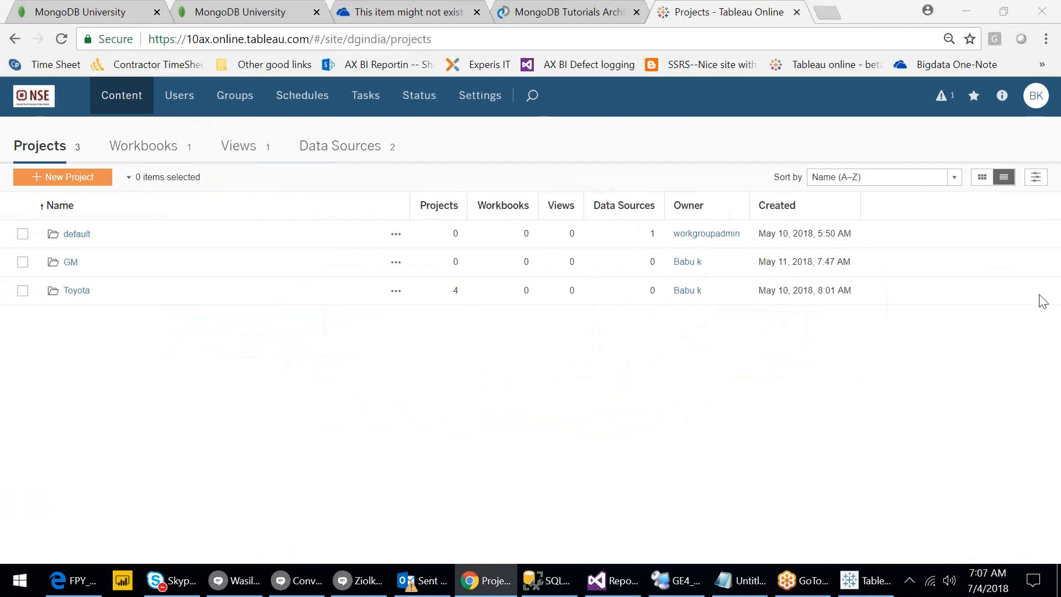
Go to the DGIndia Content page and then open the site Settings General tab.
{"action": "left_click", "coordinate": [35, 98]}
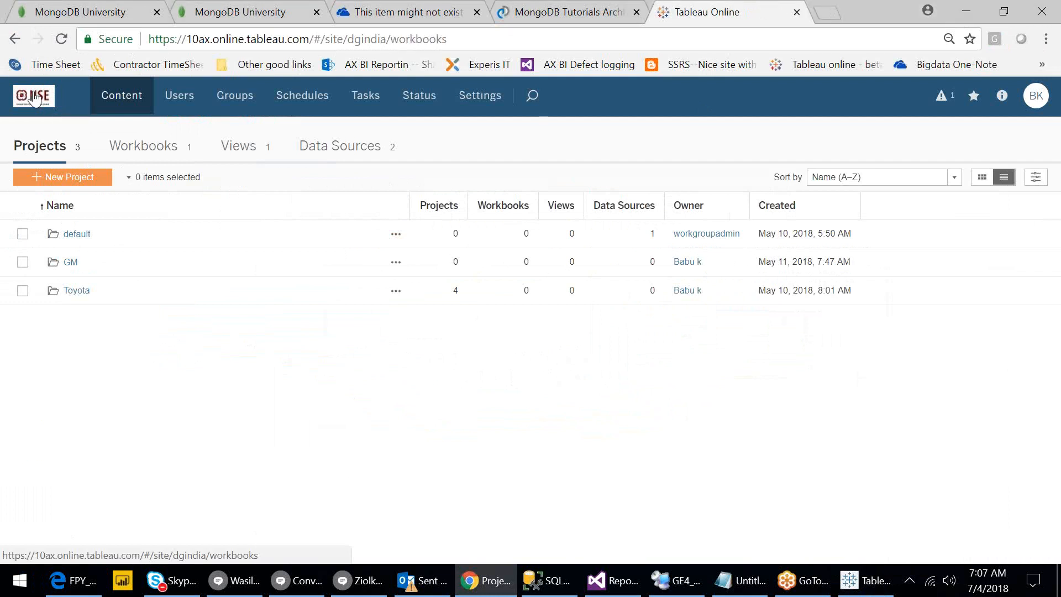
{"action": "left_click", "coordinate": [490, 103]}
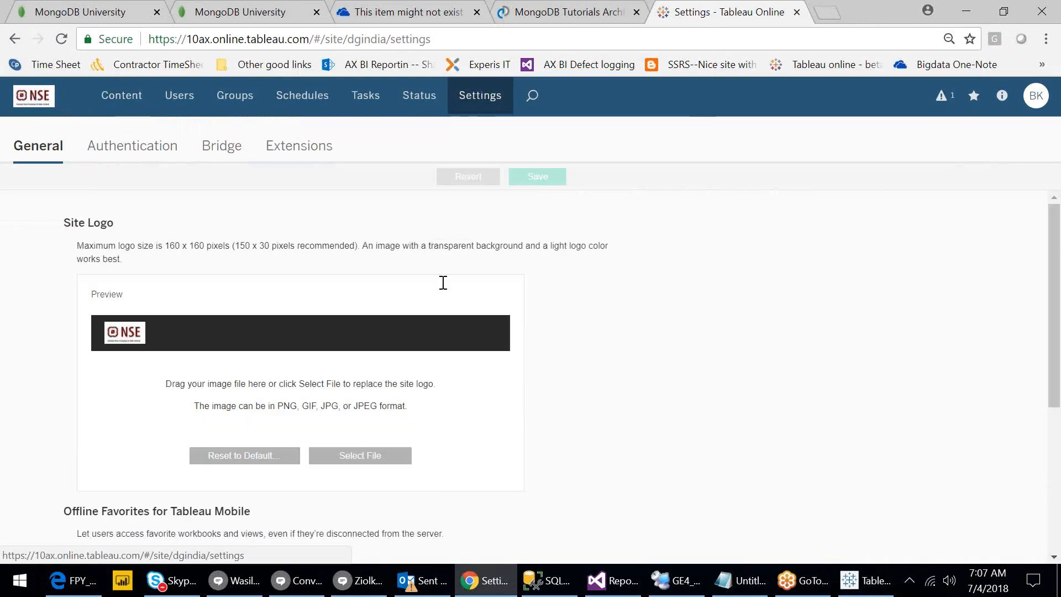
Reset the Site Logo to the Tableau default, save the settings, and return to Content.
{"action": "left_click", "coordinate": [264, 461]}
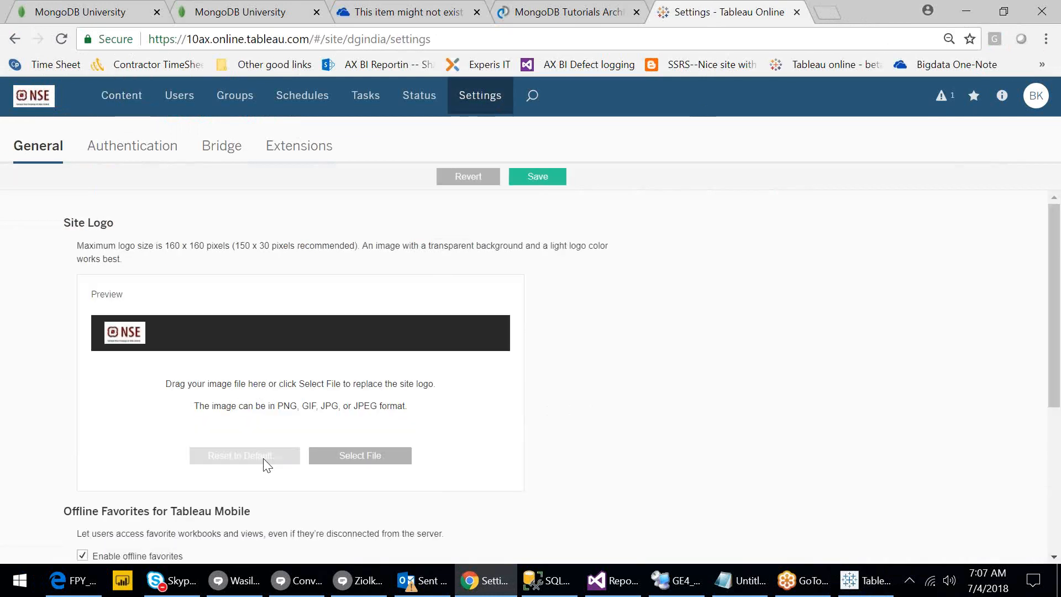
{"action": "left_click", "coordinate": [545, 178]}
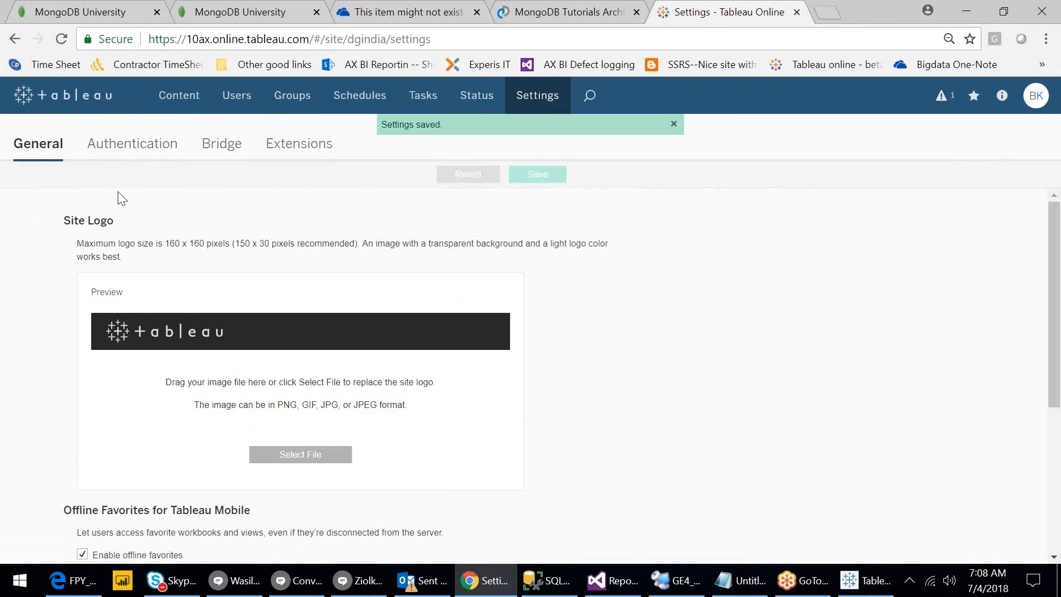
{"action": "left_click", "coordinate": [164, 105]}
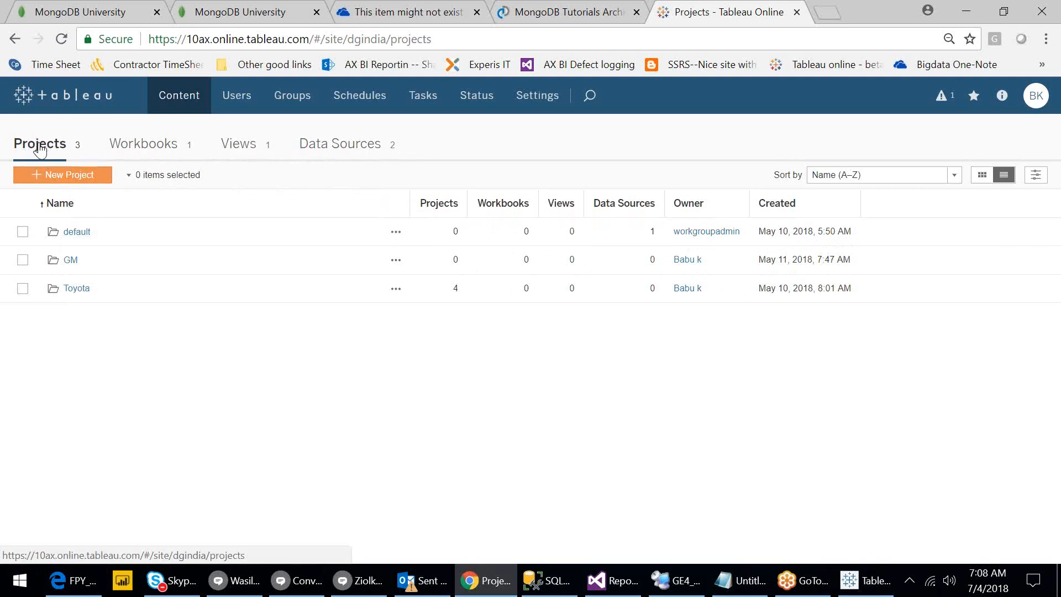
Delete the Business Anlaysts workbook from the Workbooks list, confirming the permanent deletion.
{"action": "left_click", "coordinate": [135, 151]}
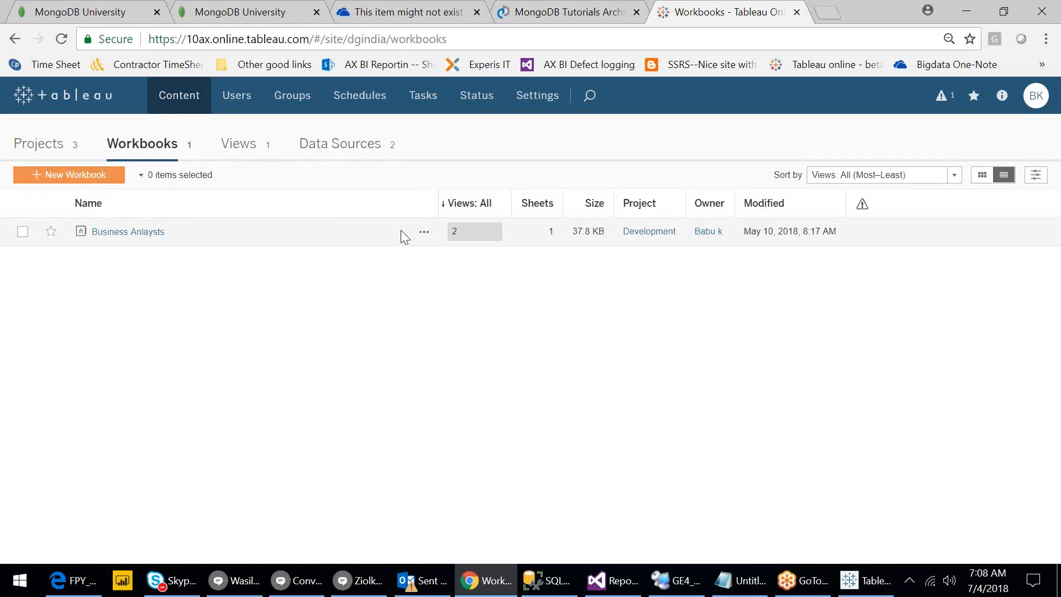
{"action": "left_click", "coordinate": [424, 233]}
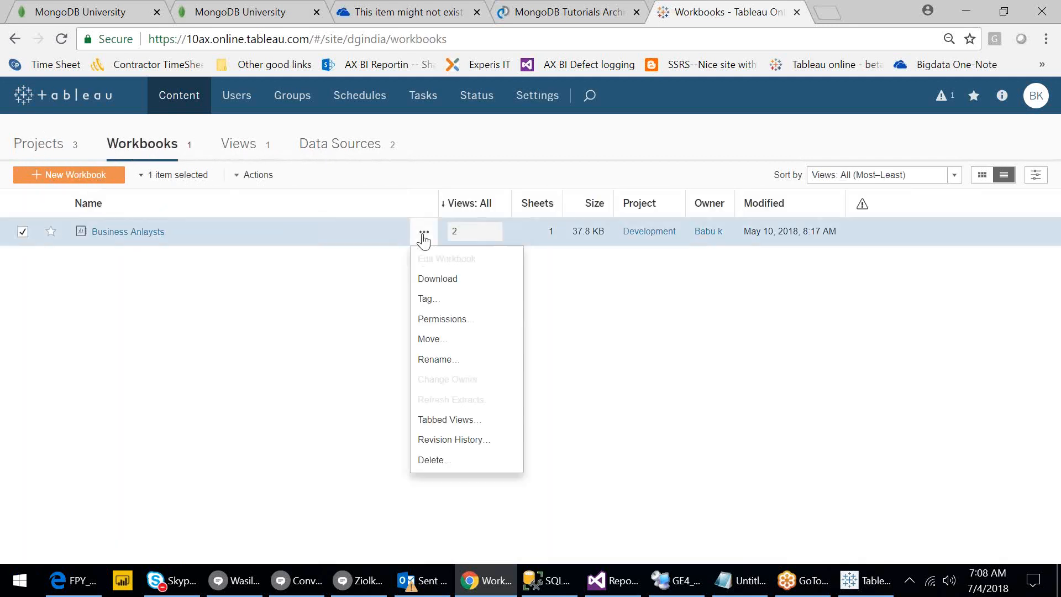
{"action": "left_click", "coordinate": [446, 459]}
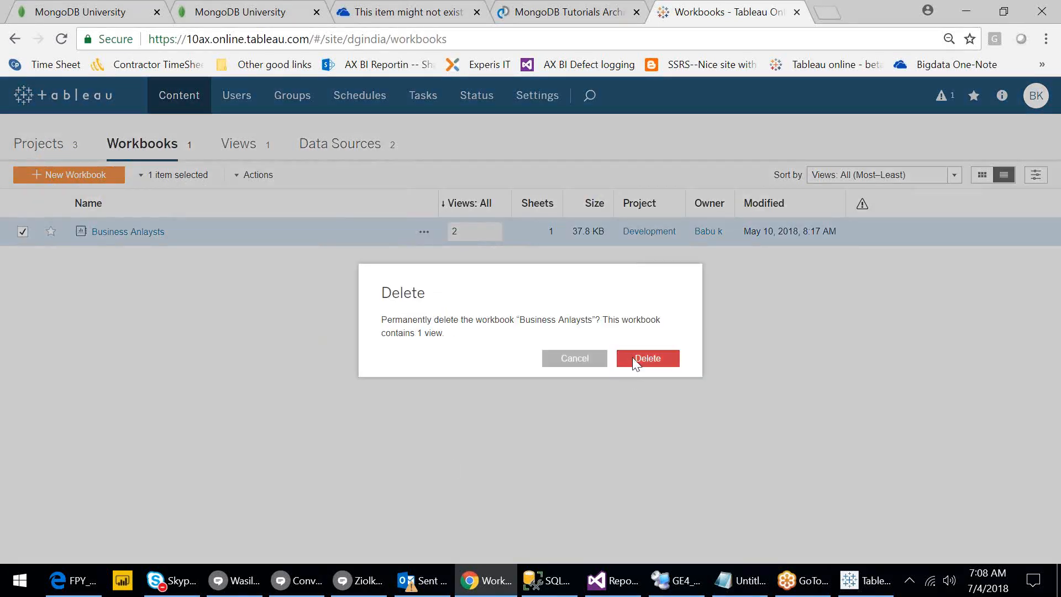
{"action": "left_click", "coordinate": [633, 357]}
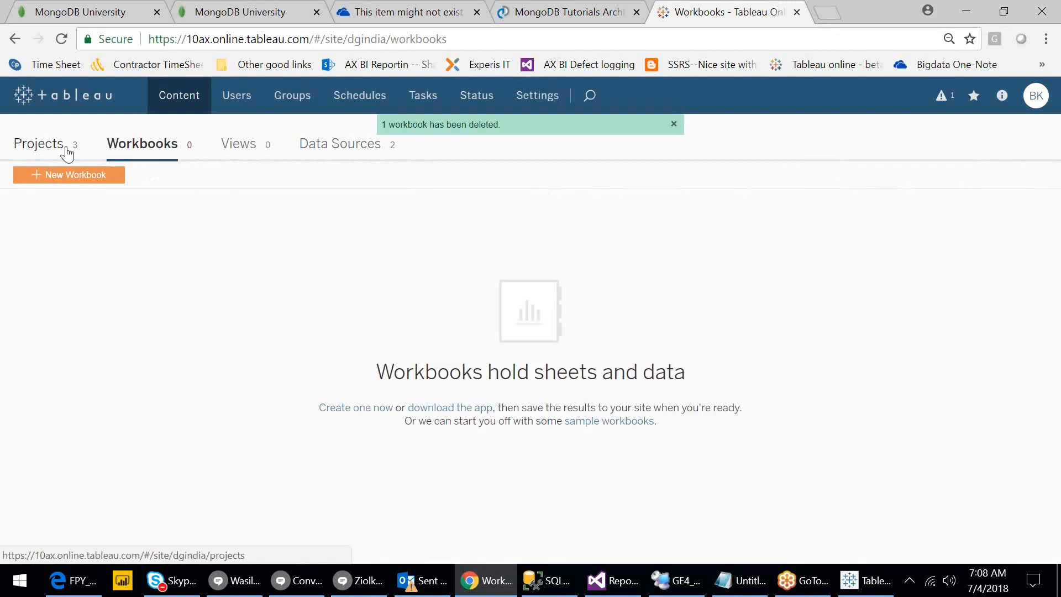
{"action": "left_click", "coordinate": [67, 153]}
On the Data Sources list, delete the Orders (Sample - Superstore) data source.
{"action": "left_click", "coordinate": [330, 149]}
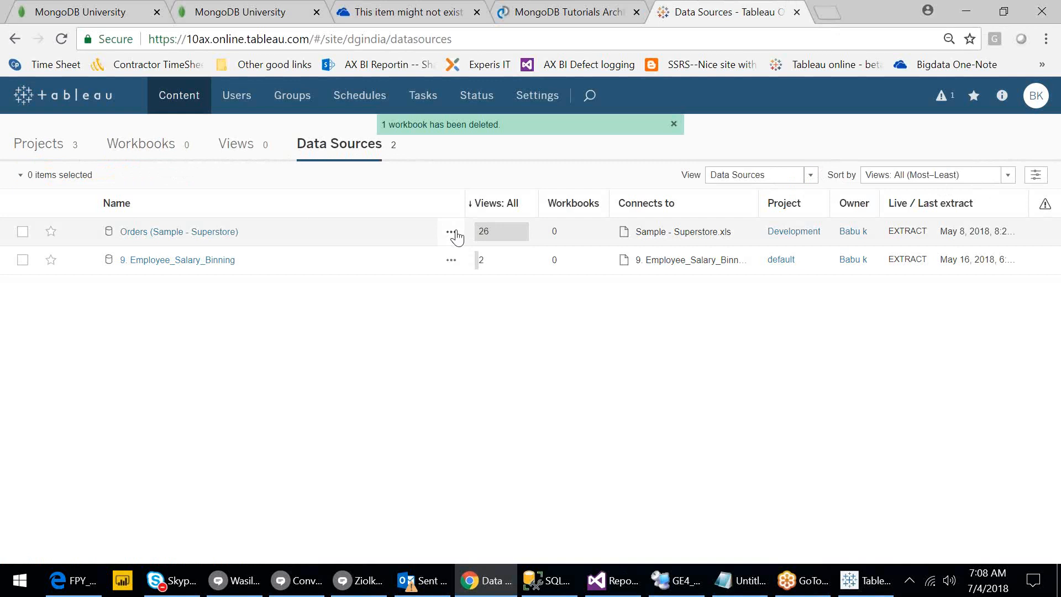
{"action": "left_click", "coordinate": [451, 232]}
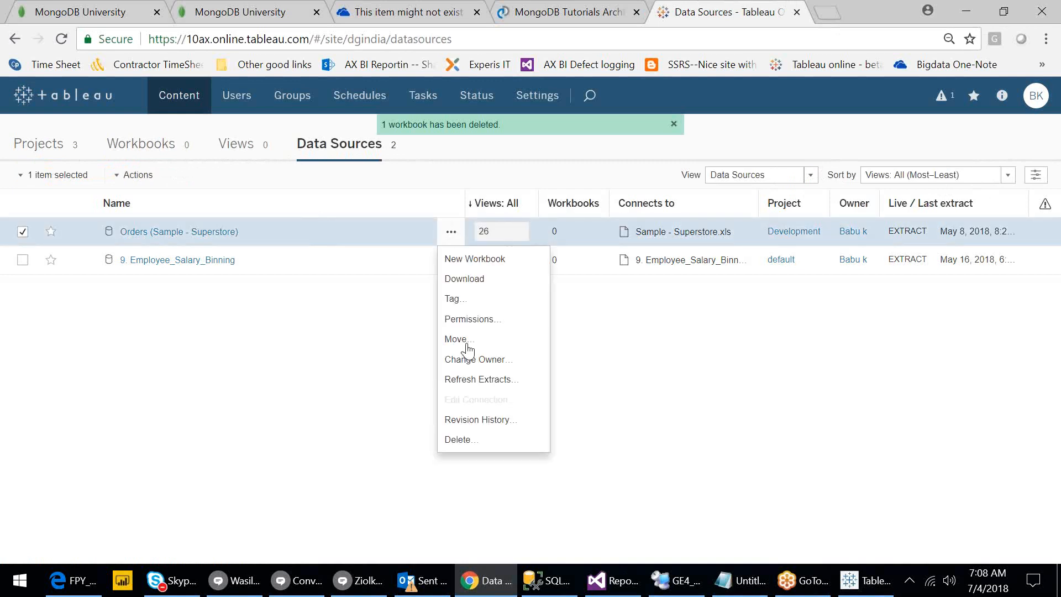
{"action": "left_click", "coordinate": [473, 442]}
{"action": "left_click", "coordinate": [646, 353]}
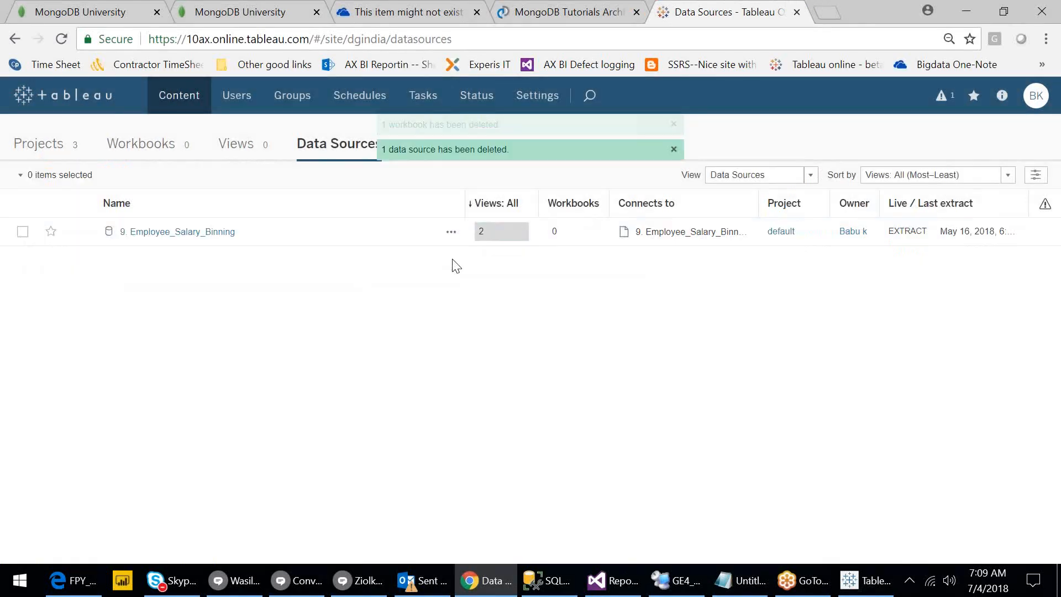
Delete the 9. Employee_Salary_Binning data source and dismiss both deletion notifications.
{"action": "left_click", "coordinate": [451, 232]}
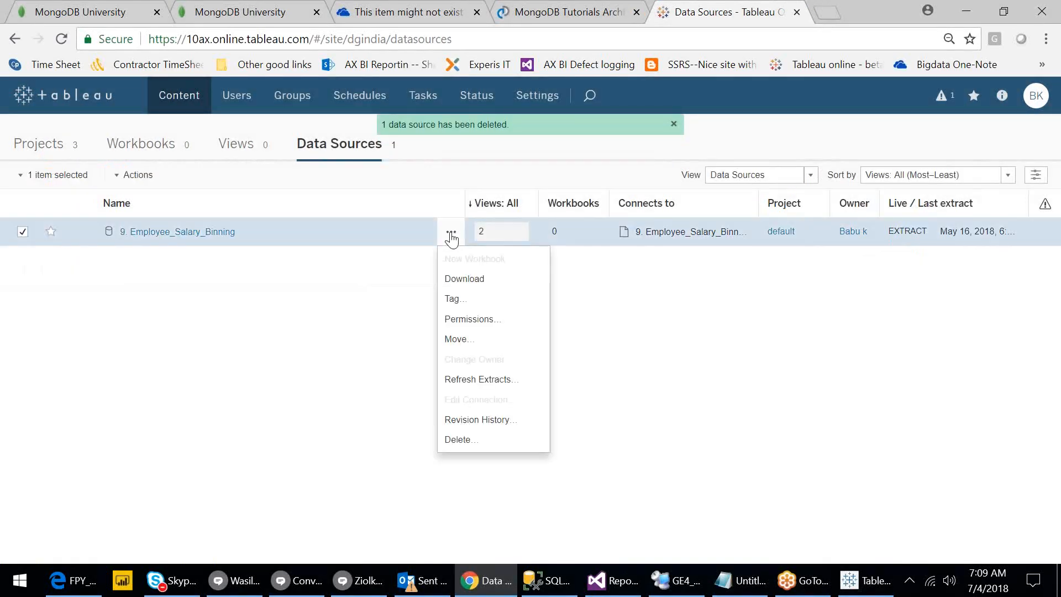
{"action": "left_click", "coordinate": [476, 441]}
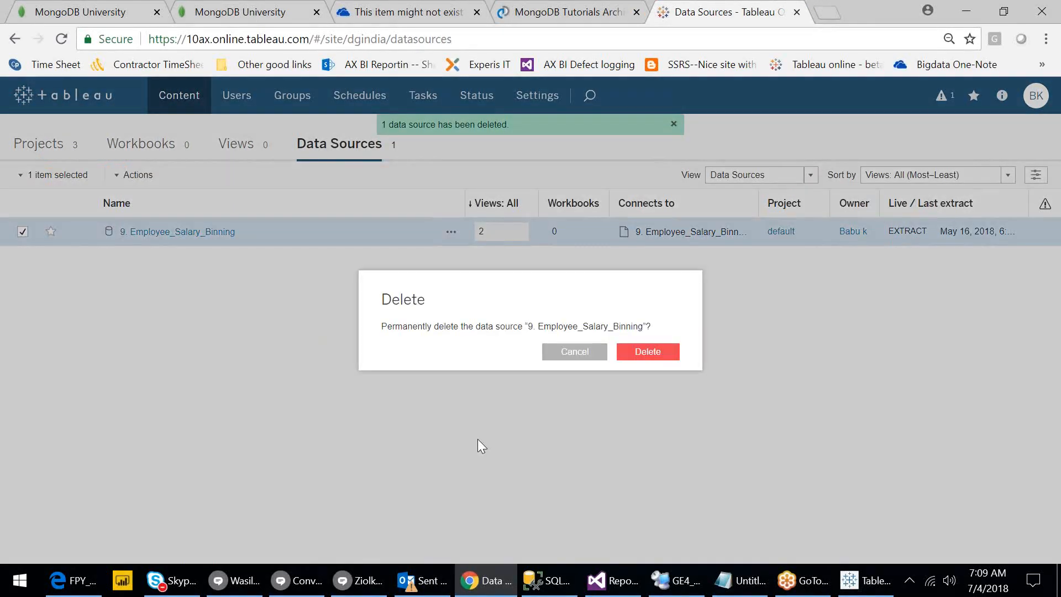
{"action": "left_click", "coordinate": [643, 358]}
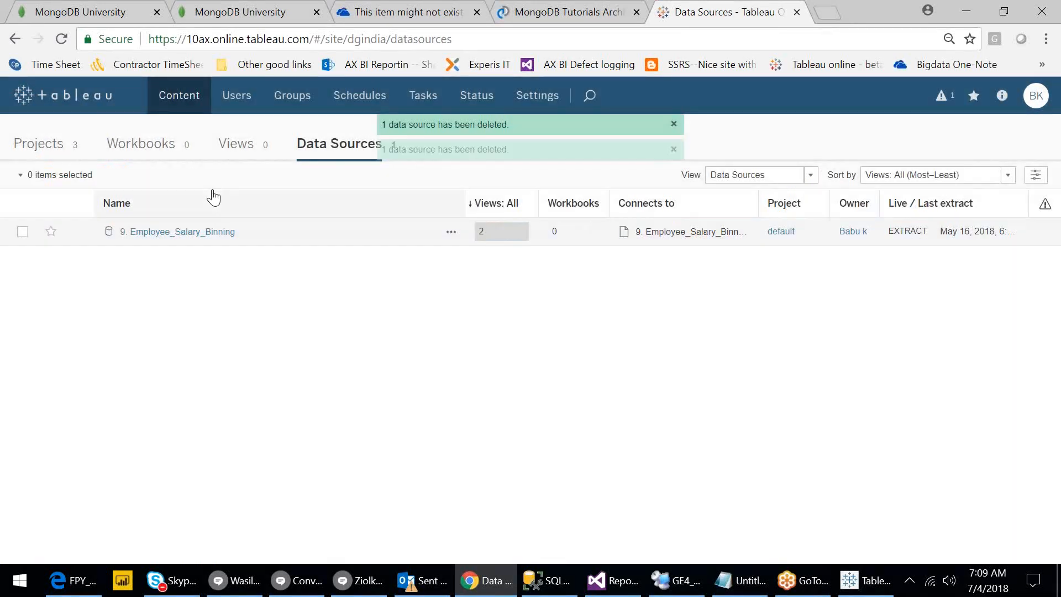
{"action": "left_click", "coordinate": [673, 150]}
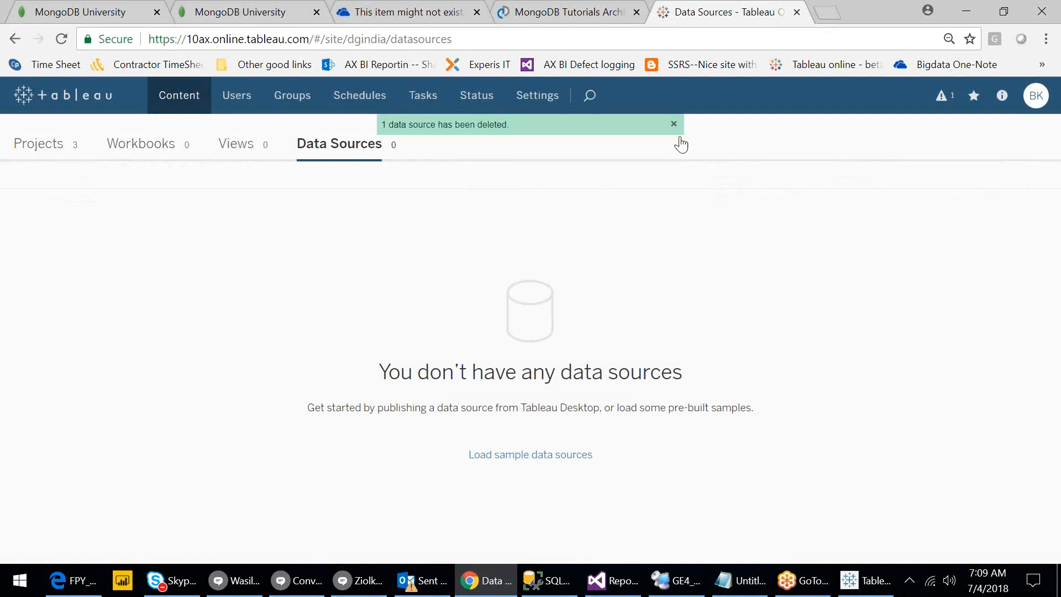
{"action": "left_click", "coordinate": [674, 125]}
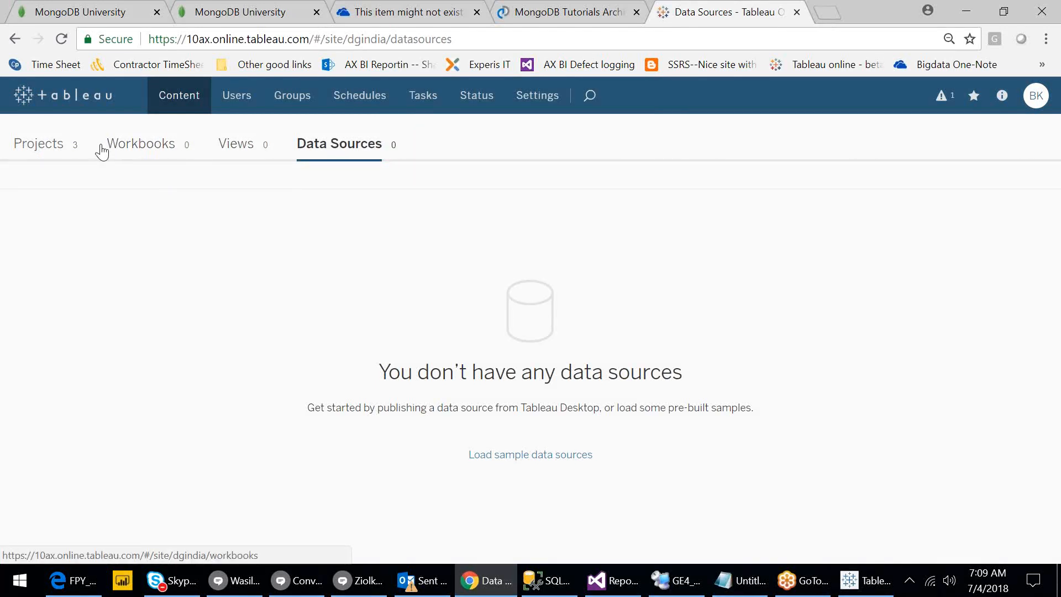
Show the Projects list with default, GM and Toyota, now all empty.
{"action": "left_click", "coordinate": [44, 148]}
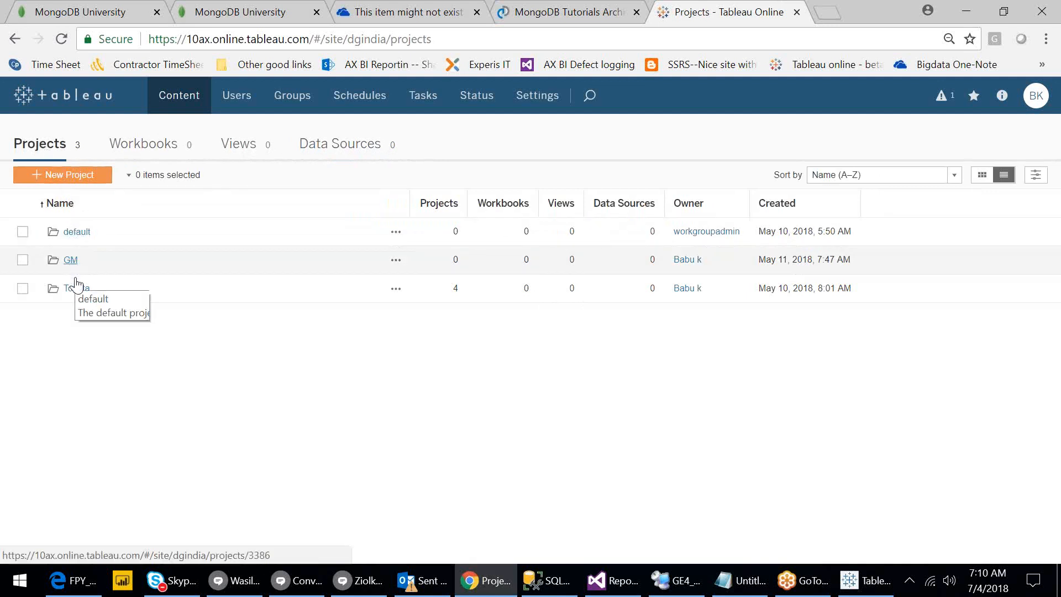
Select GM and Toyota, delete both projects via Actions, and dismiss the notification.
{"action": "left_click", "coordinate": [23, 260]}
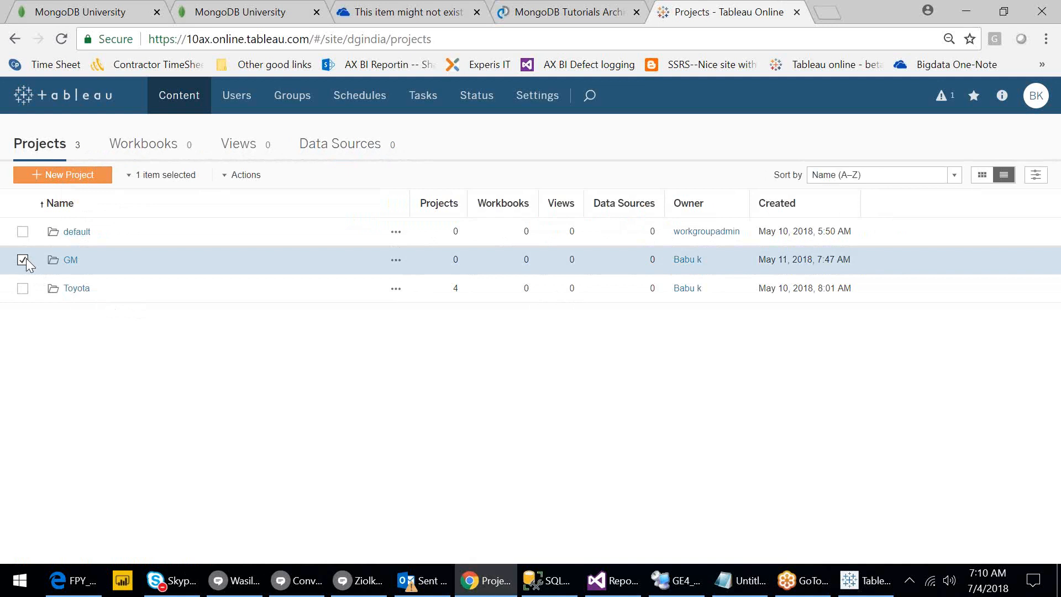
{"action": "left_click", "coordinate": [23, 289]}
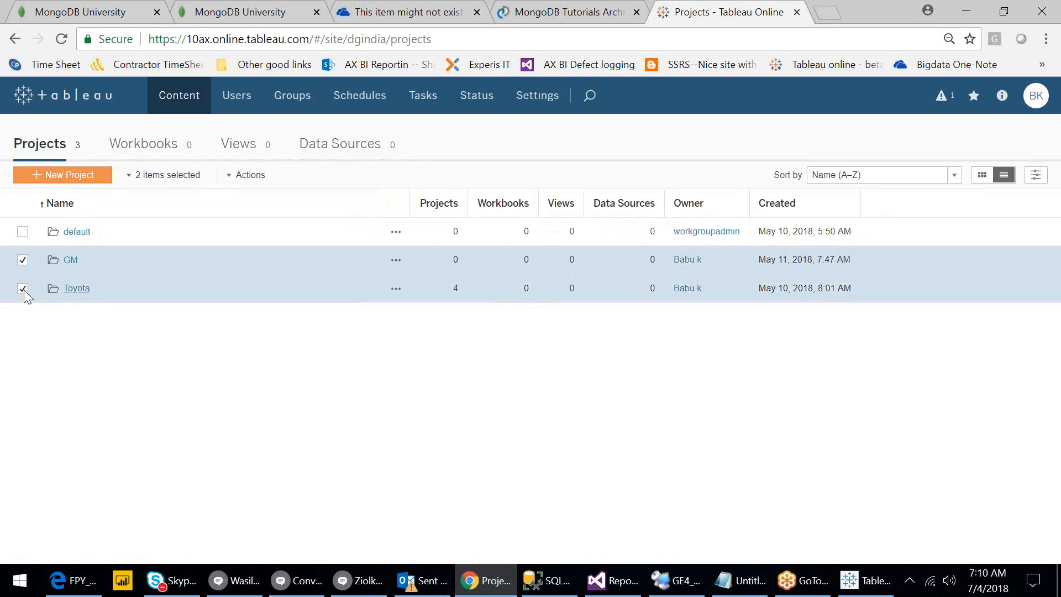
{"action": "left_click", "coordinate": [228, 180]}
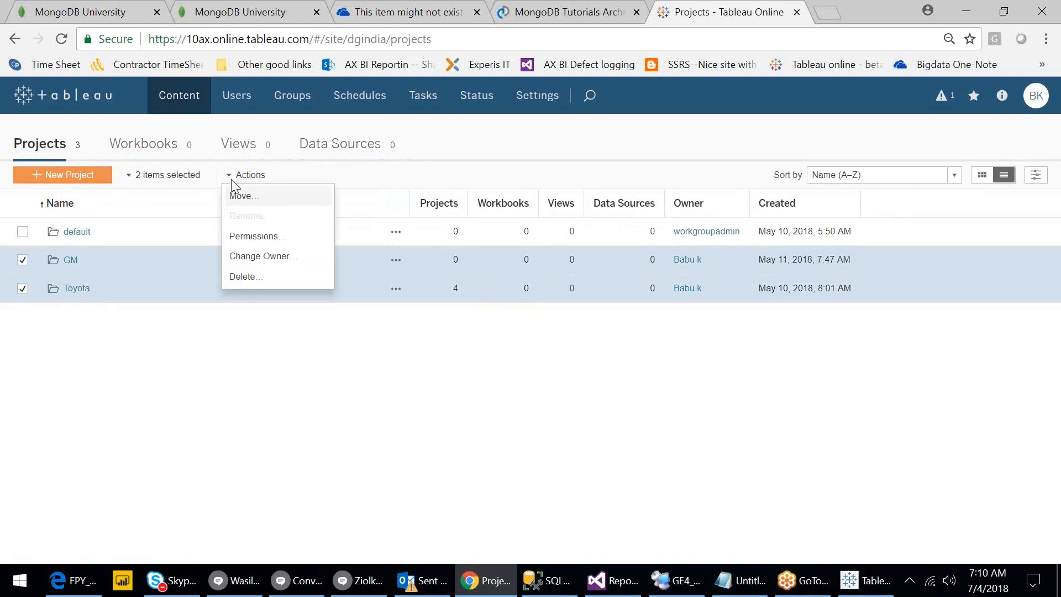
{"action": "left_click", "coordinate": [254, 283]}
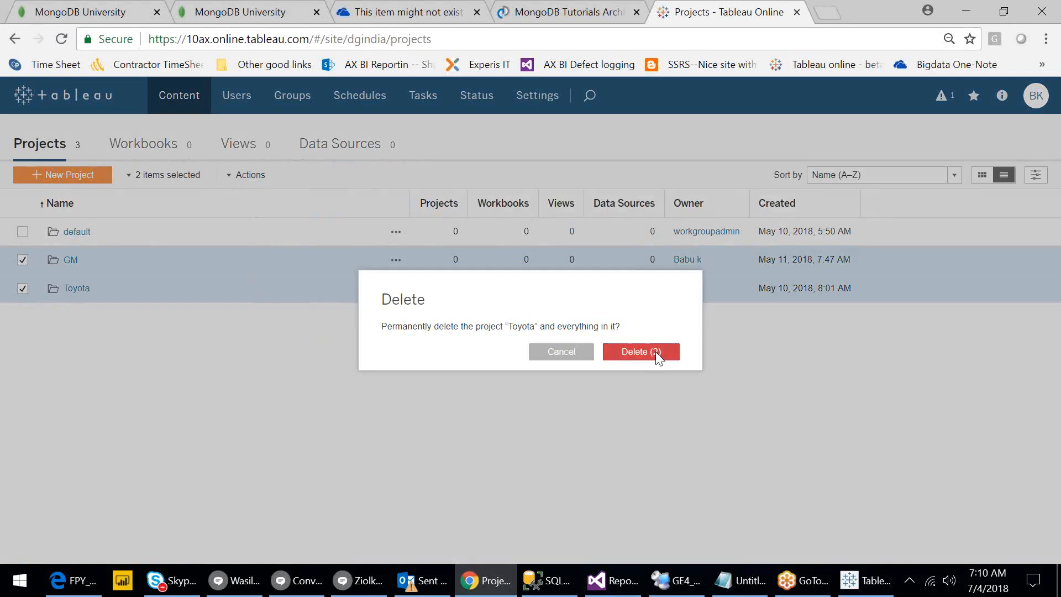
{"action": "left_click", "coordinate": [655, 353]}
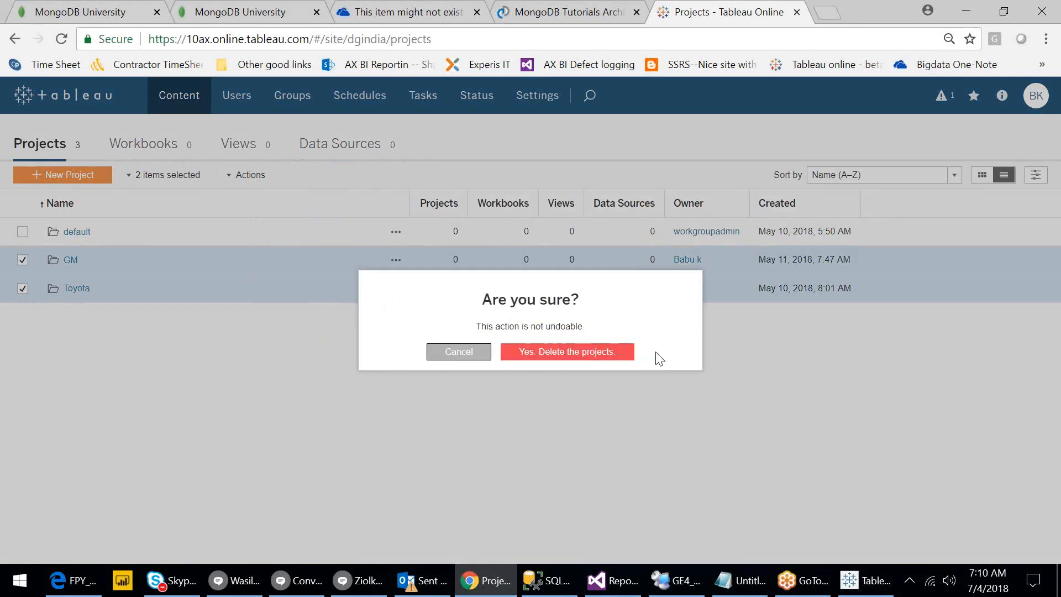
{"action": "left_click", "coordinate": [593, 352]}
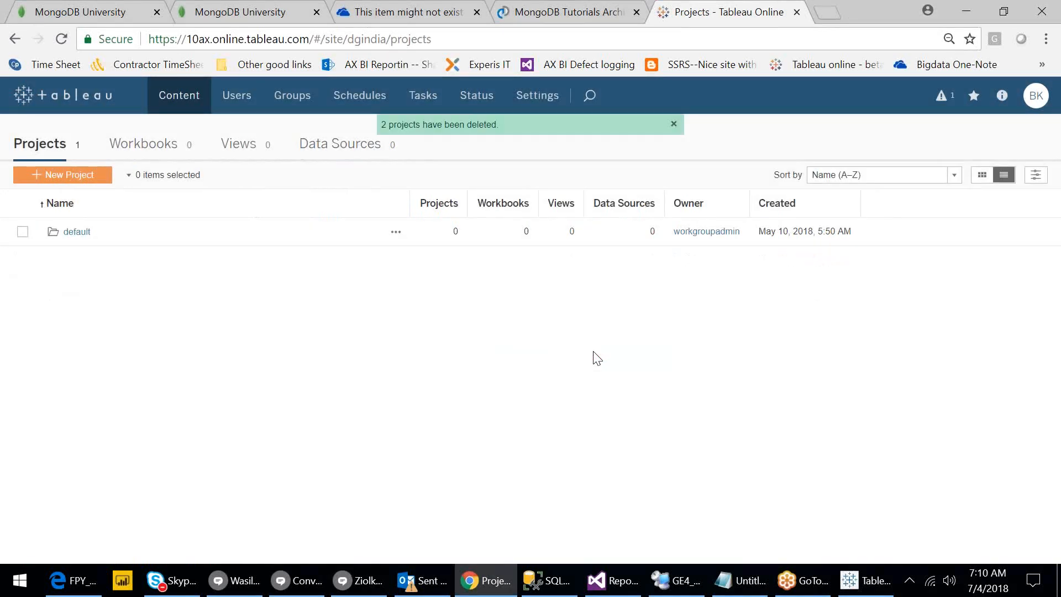
{"action": "left_click", "coordinate": [674, 124]}
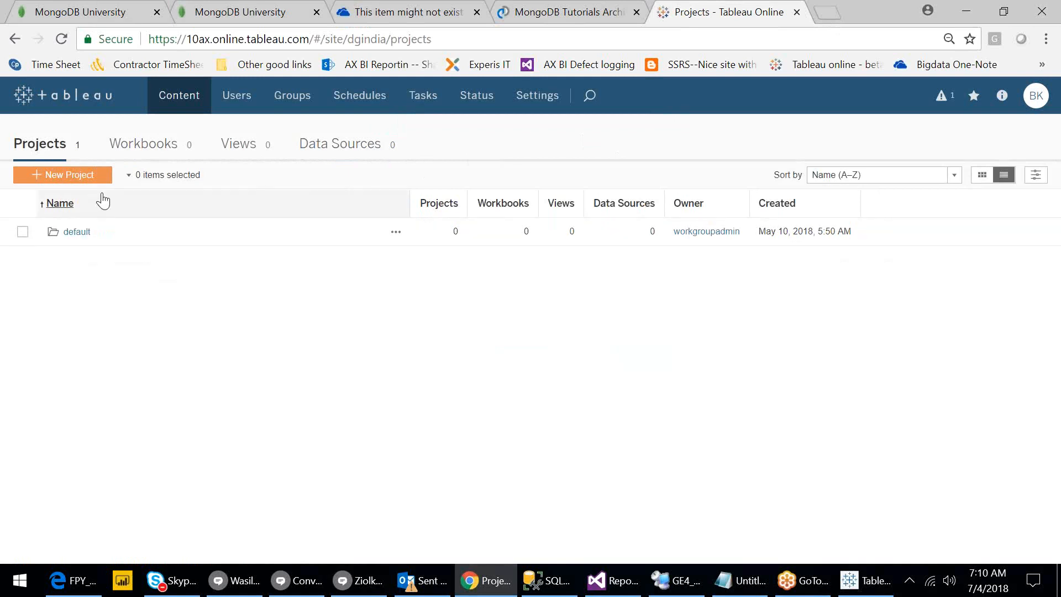
Create a new top-level project named Dell.
{"action": "left_click", "coordinate": [89, 176]}
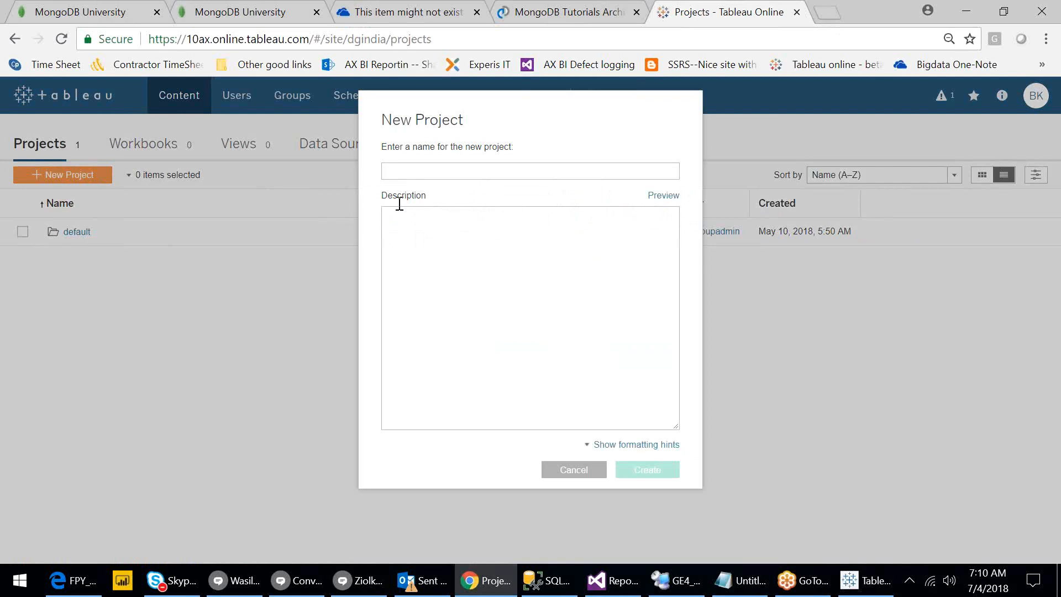
{"action": "type", "text": "D"}
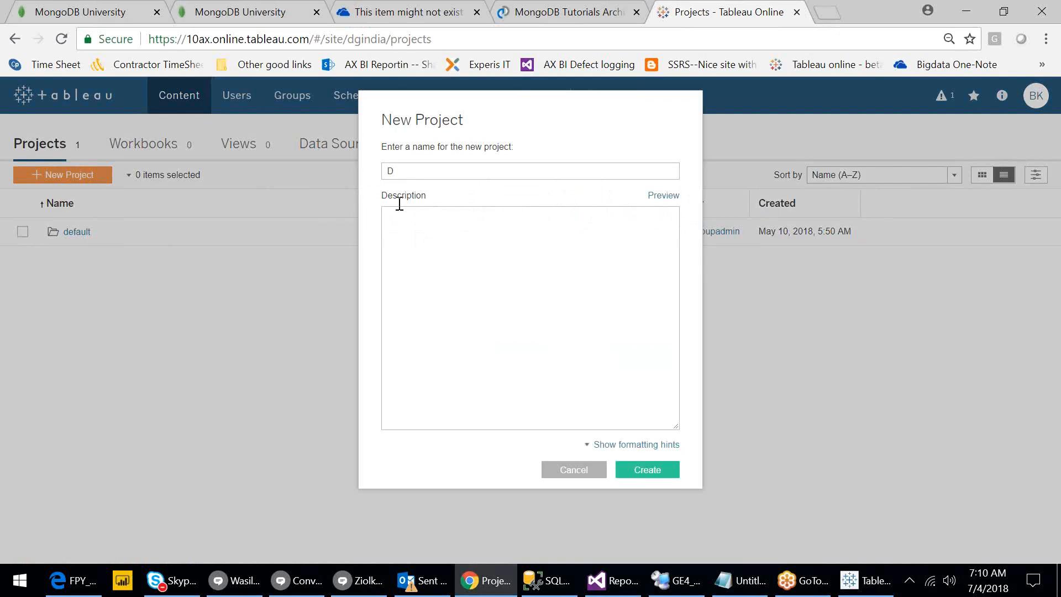
{"action": "type", "text": "ell"}
{"action": "left_click", "coordinate": [640, 470]}
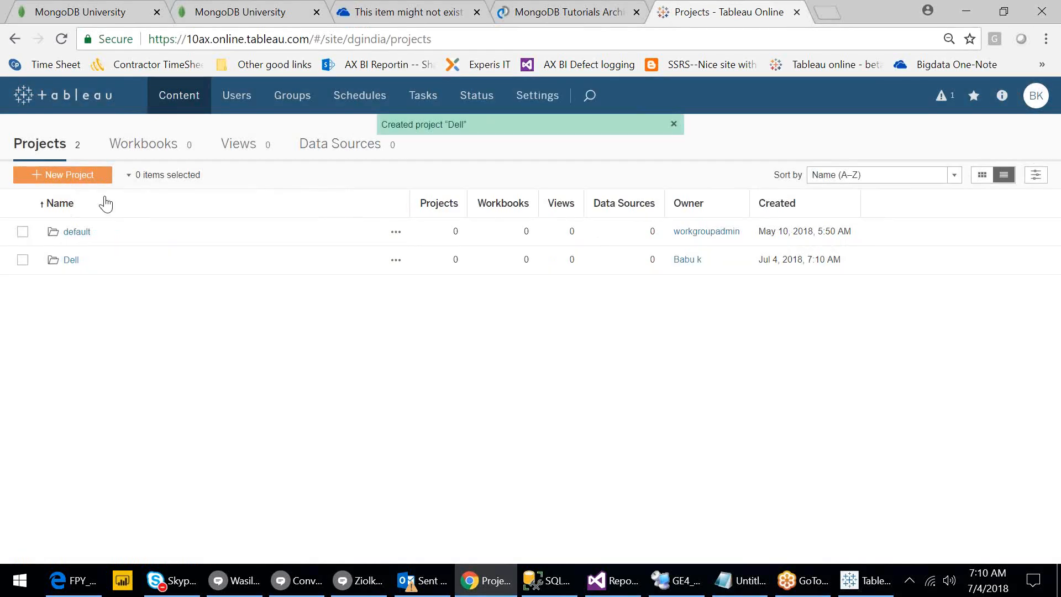
Create a second top-level project named DGIndia.
{"action": "left_click", "coordinate": [87, 174]}
{"action": "left_click", "coordinate": [450, 177]}
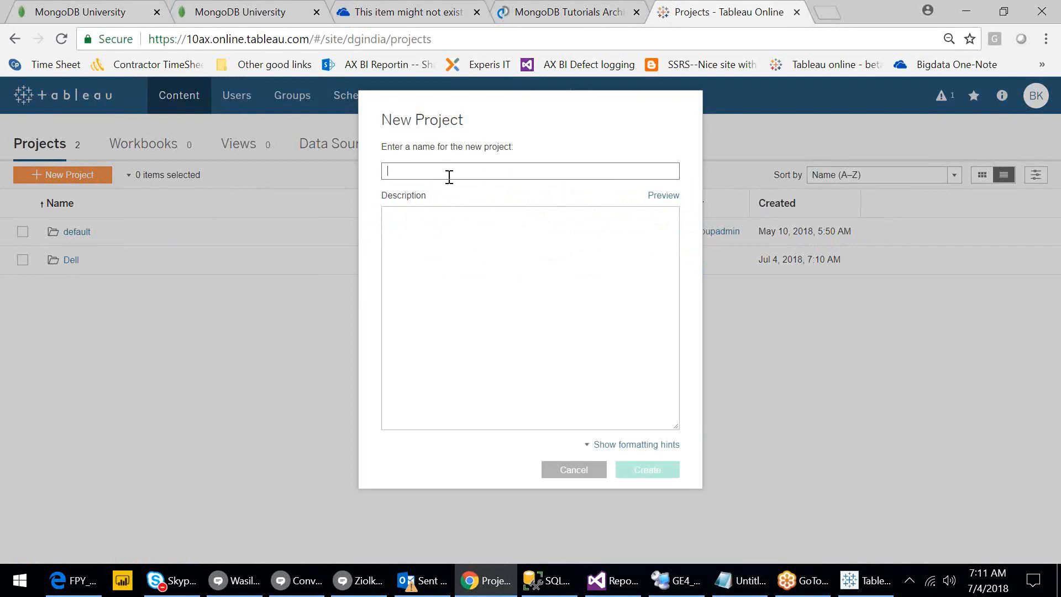
{"action": "type", "text": "DGIndia"}
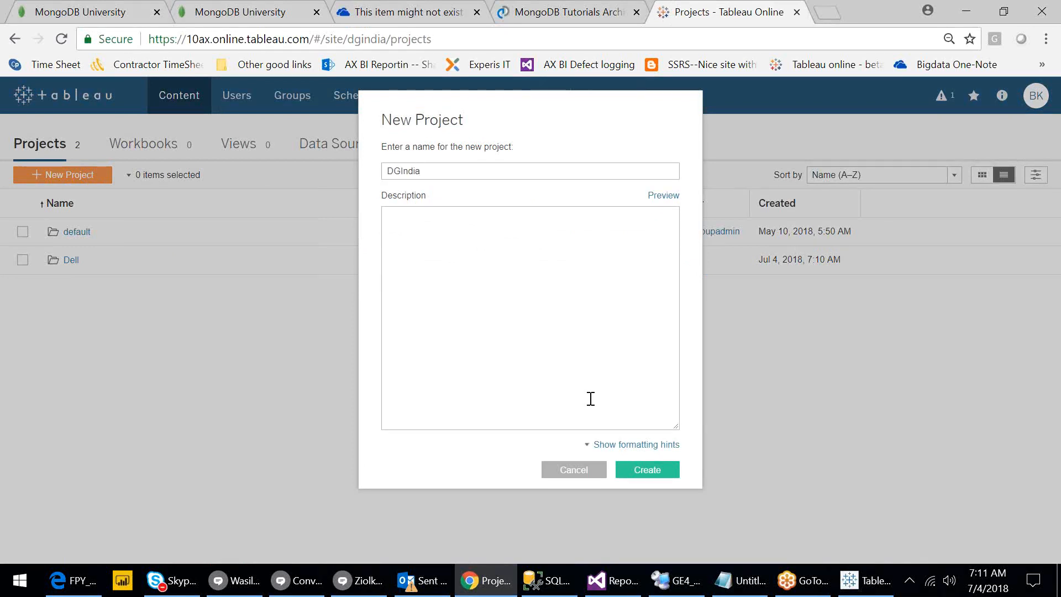
{"action": "left_click", "coordinate": [642, 470]}
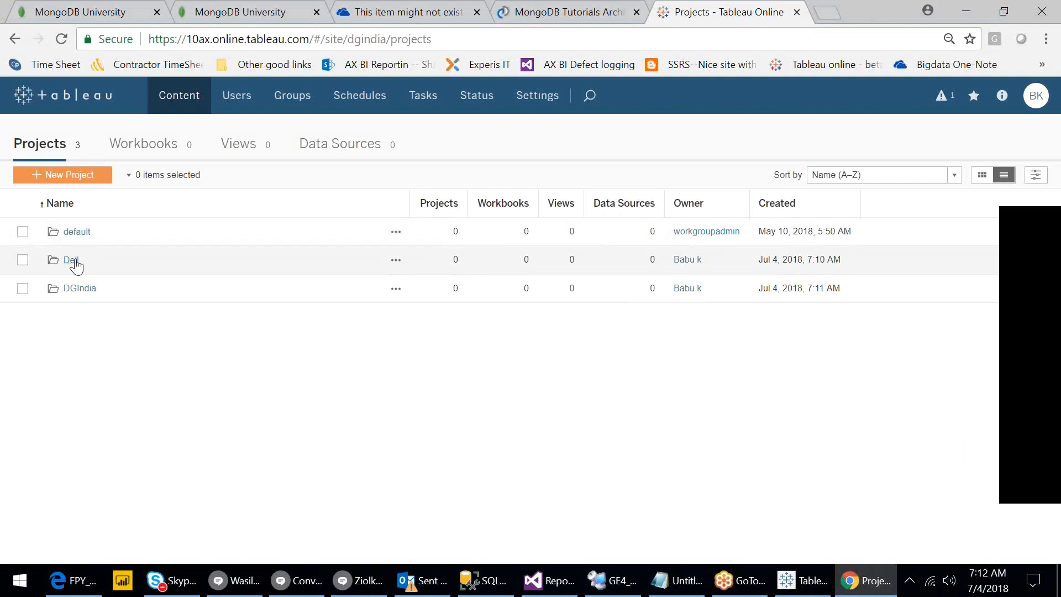
Inside the Dell project, create the Dev and Testing sub-projects.
{"action": "left_click", "coordinate": [75, 261]}
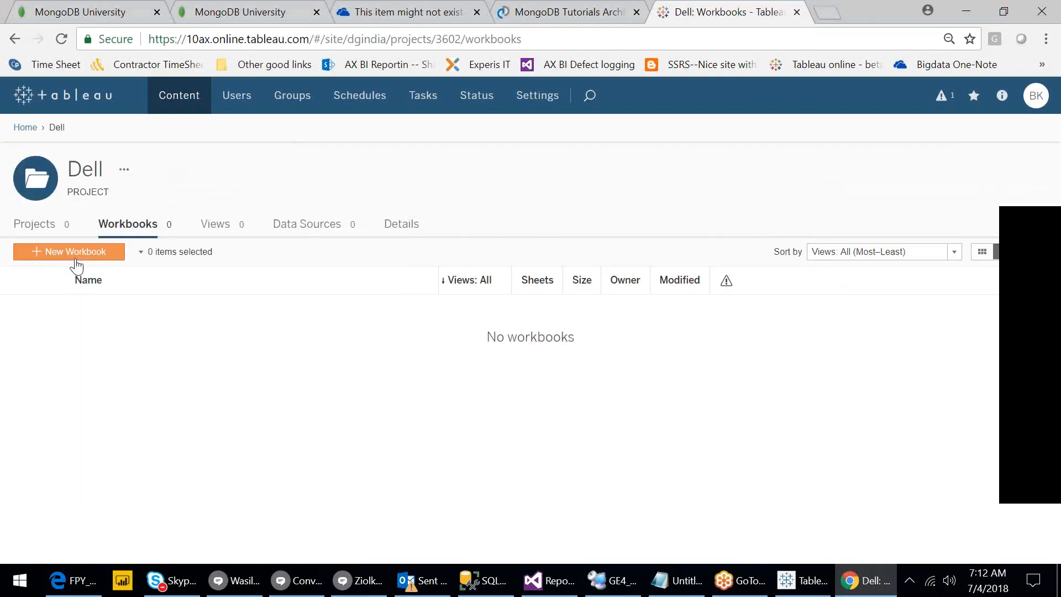
{"action": "left_click", "coordinate": [44, 225]}
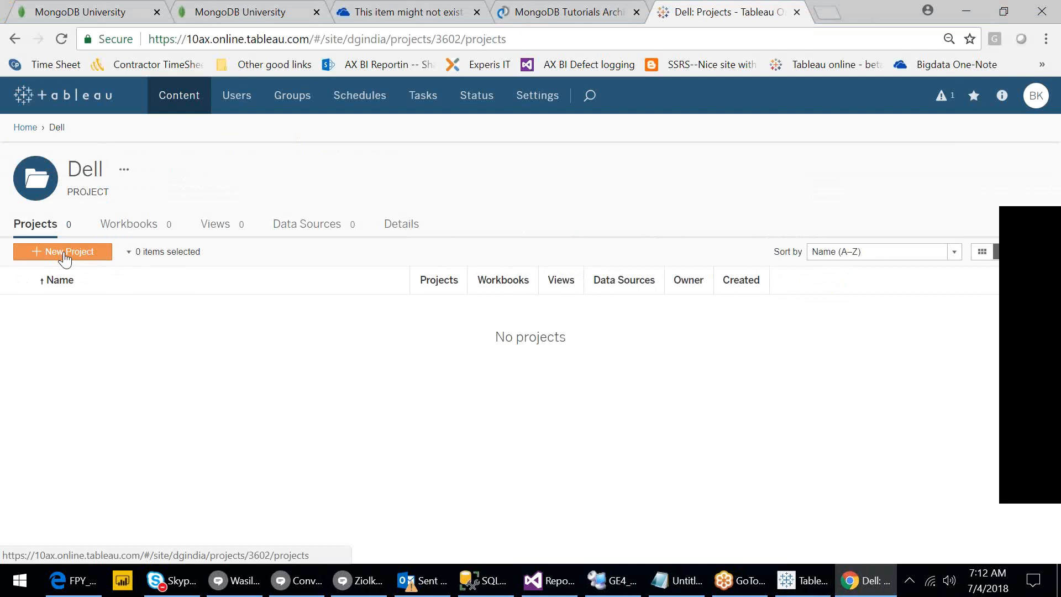
{"action": "left_click", "coordinate": [66, 253]}
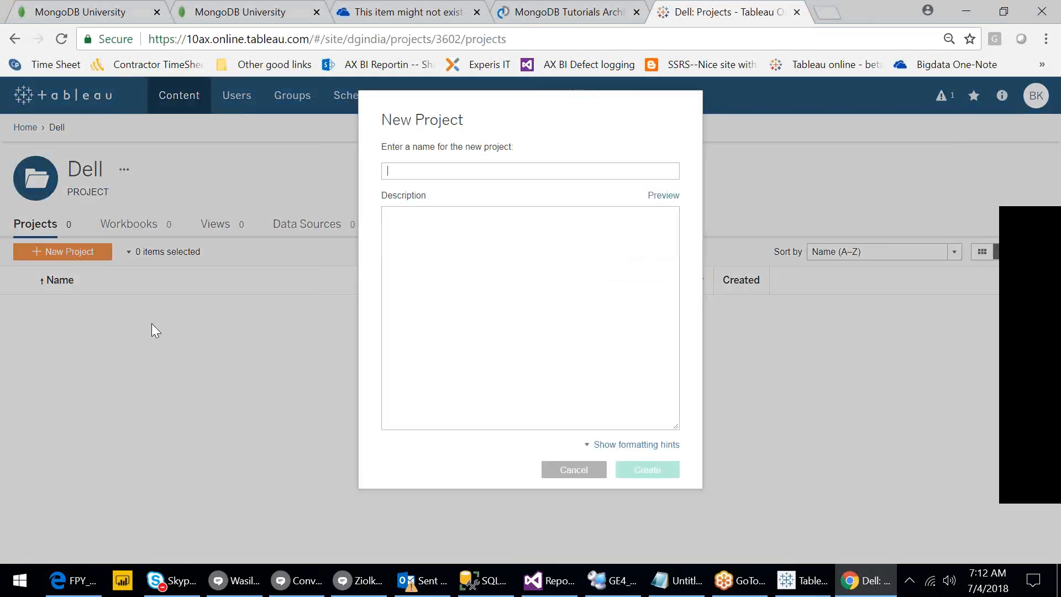
{"action": "type", "text": "Dev"}
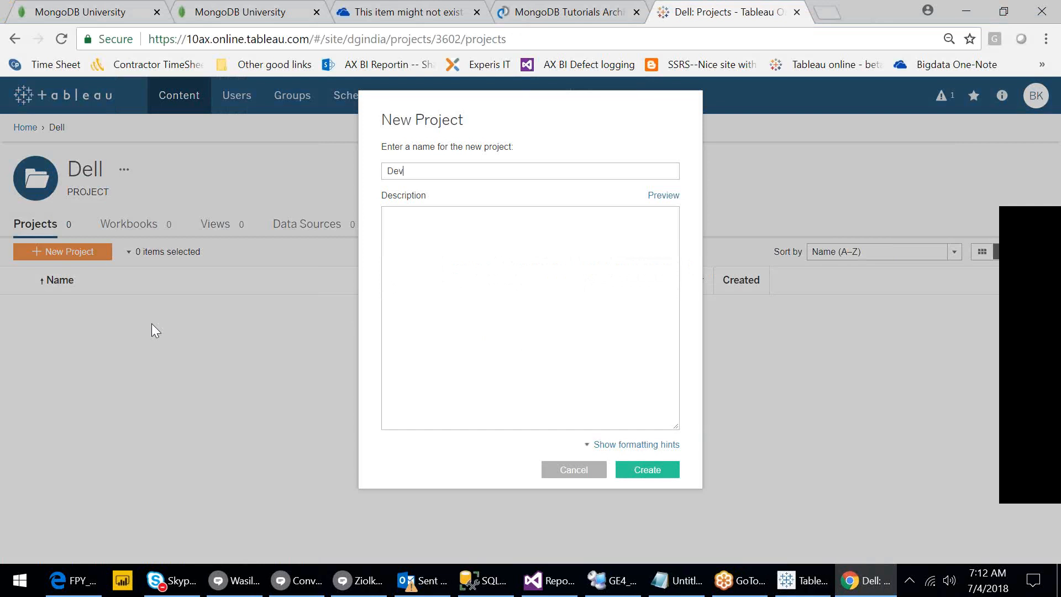
{"action": "key", "text": "Return"}
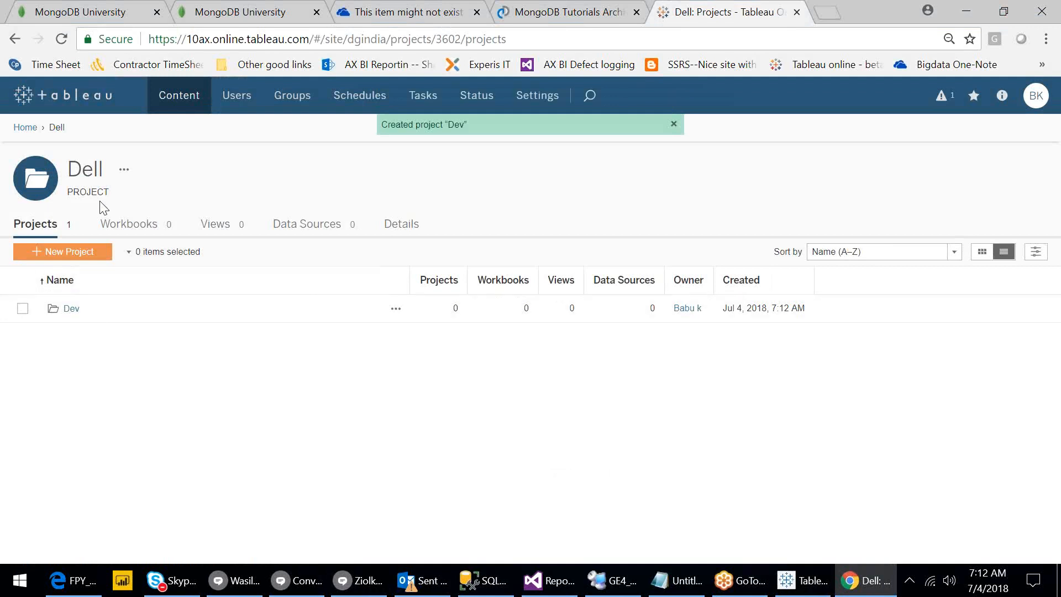
{"action": "left_click", "coordinate": [77, 253]}
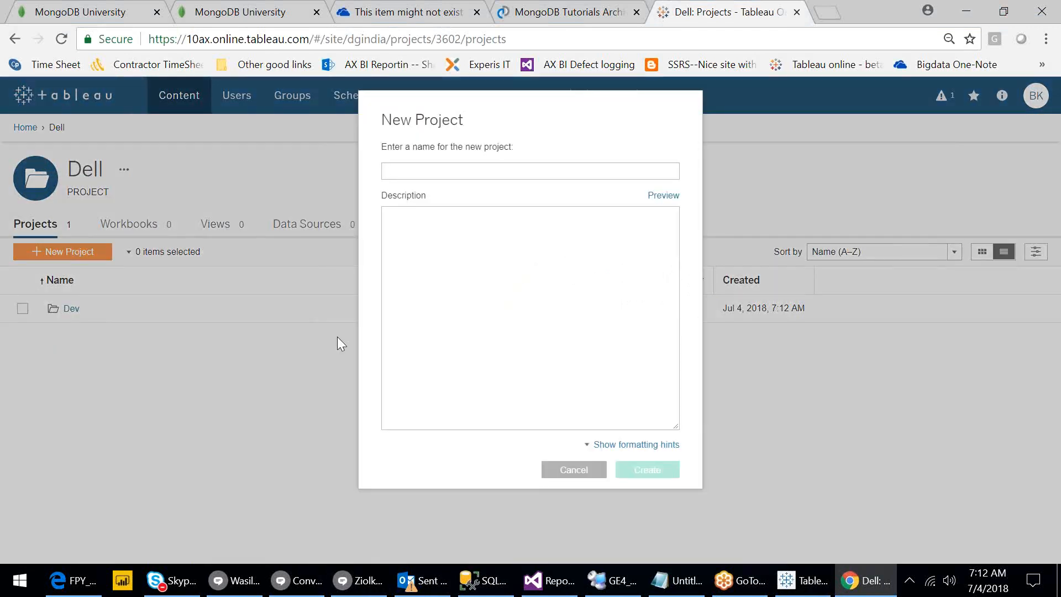
{"action": "type", "text": "Testing"}
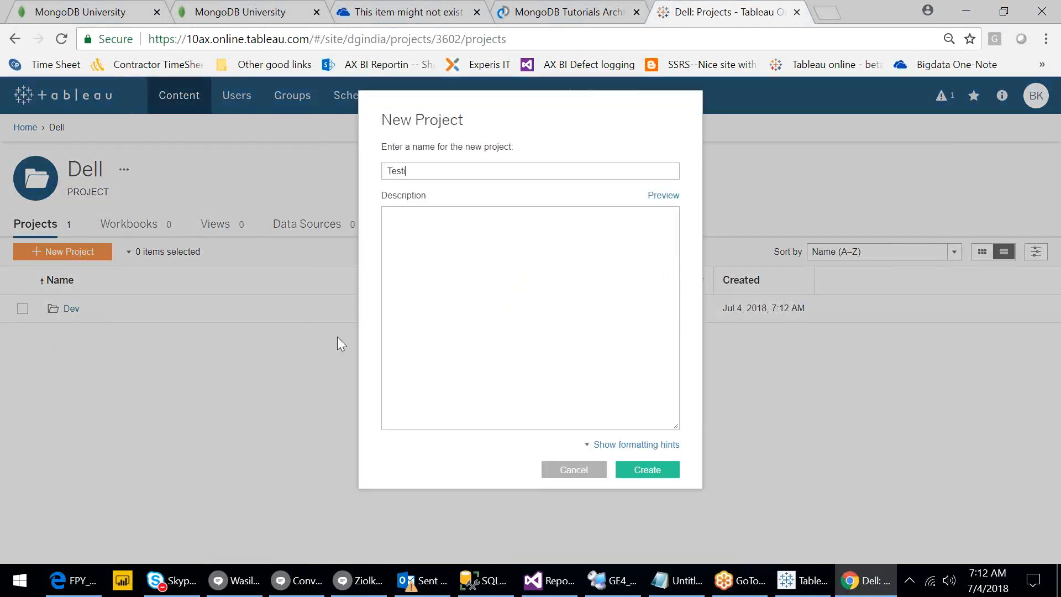
{"action": "key", "text": "Return"}
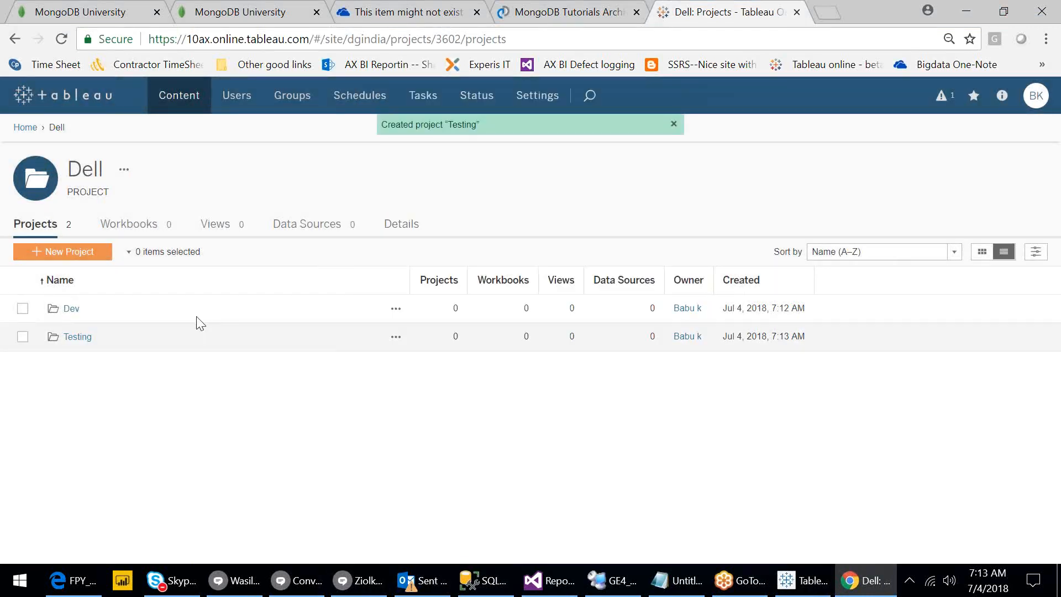
Add UAT and Production sub-projects to Dell, then return to the Home project list.
{"action": "left_click", "coordinate": [69, 250]}
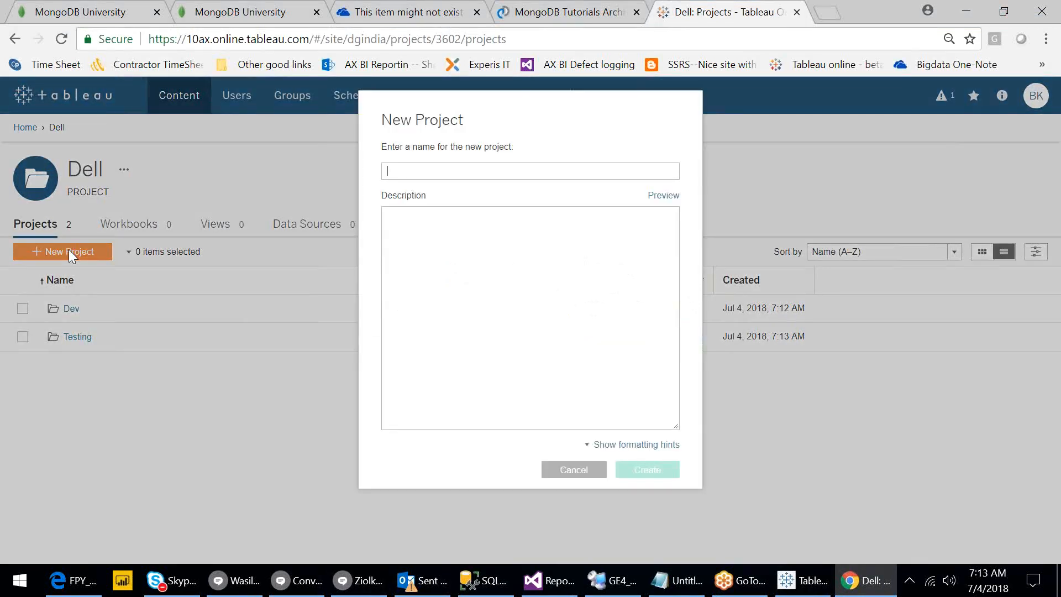
{"action": "type", "text": "UAT"}
{"action": "key", "text": "Return"}
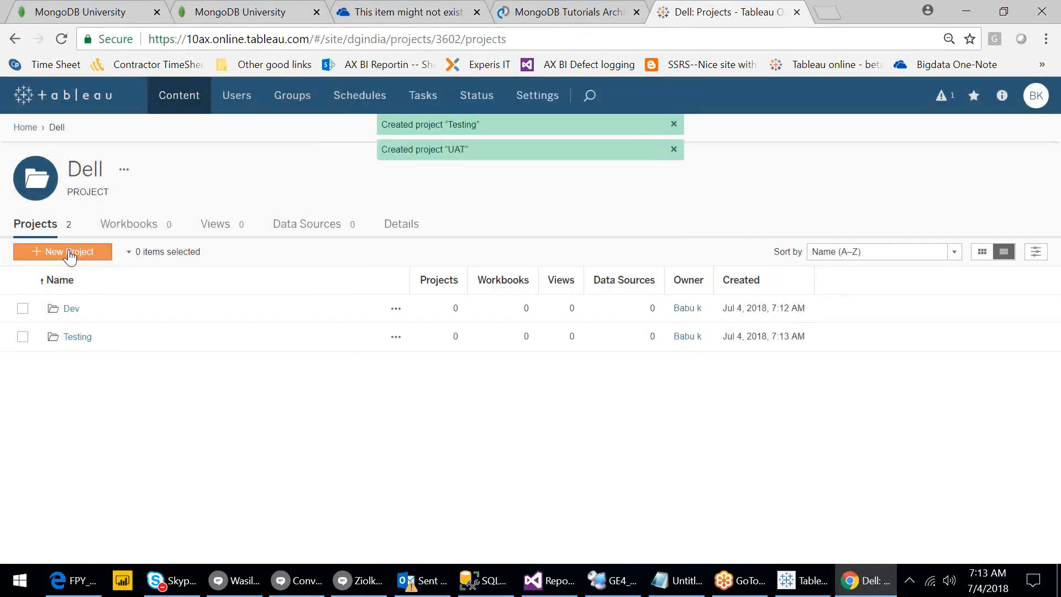
{"action": "left_click", "coordinate": [68, 254]}
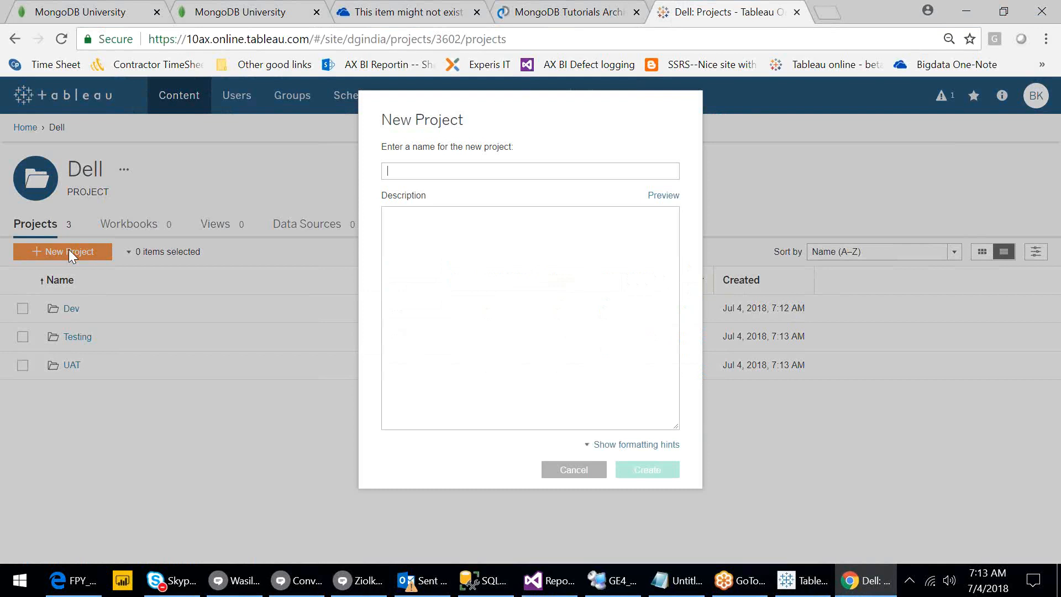
{"action": "type", "text": "Productin"}
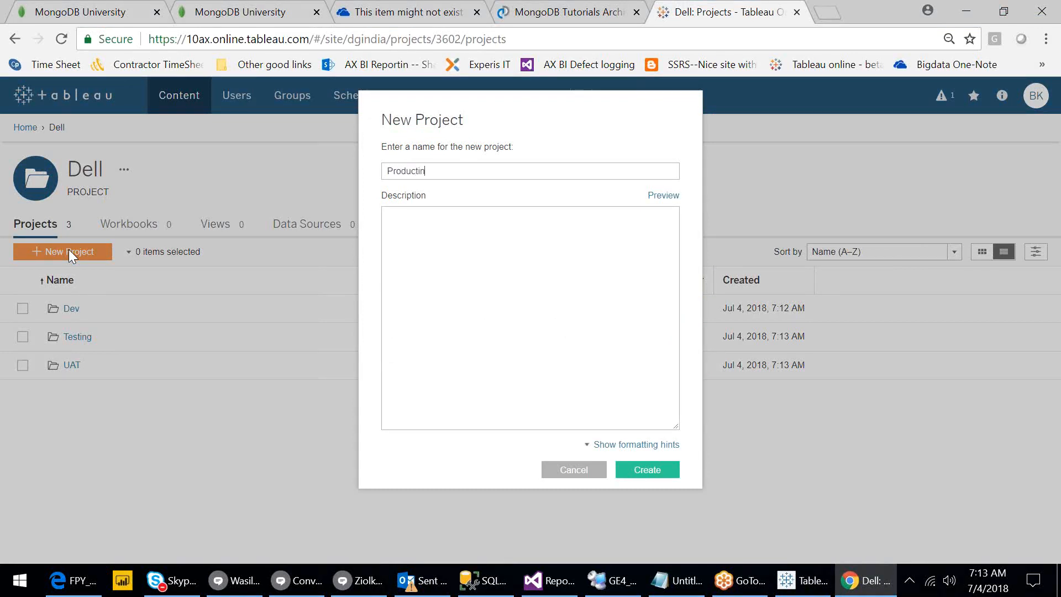
{"action": "type", "text": "on"}
{"action": "key", "text": "Return"}
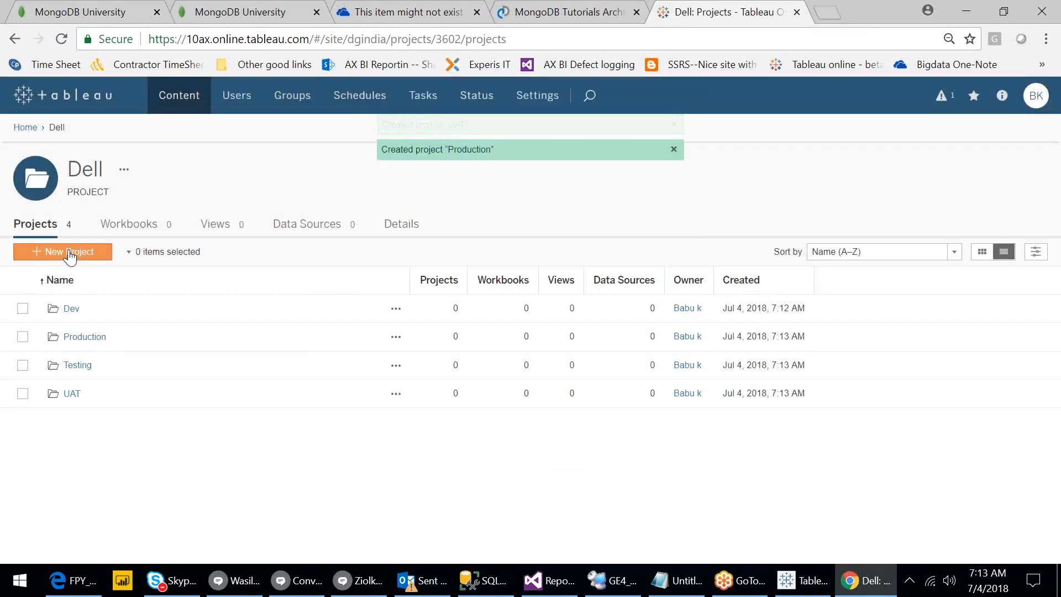
{"action": "left_click", "coordinate": [23, 128]}
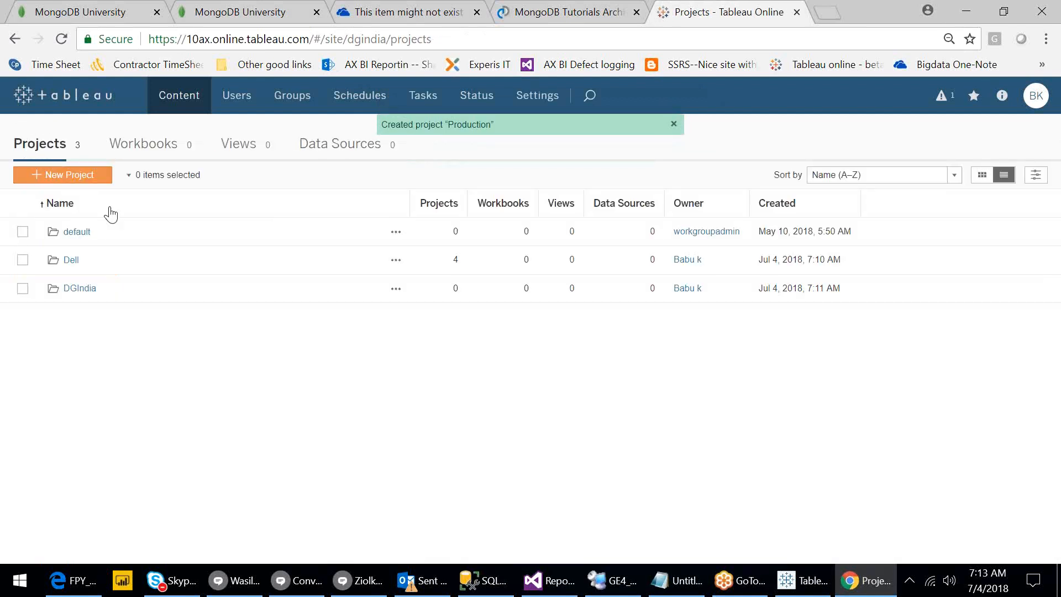
Inside the DGIndia project, create the Dev and Testing sub-projects.
{"action": "left_click", "coordinate": [83, 288]}
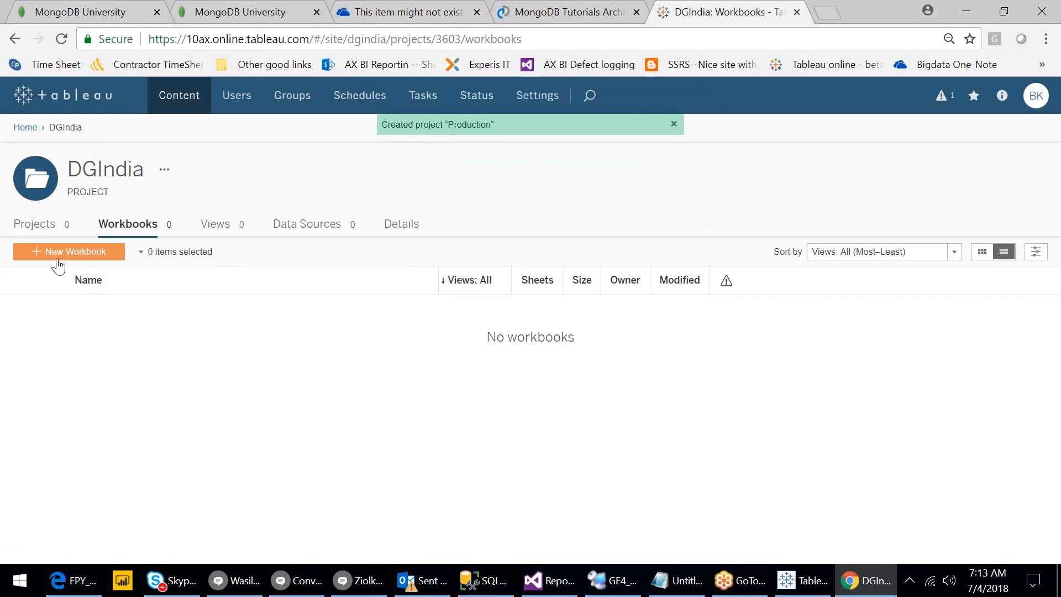
{"action": "left_click", "coordinate": [32, 226]}
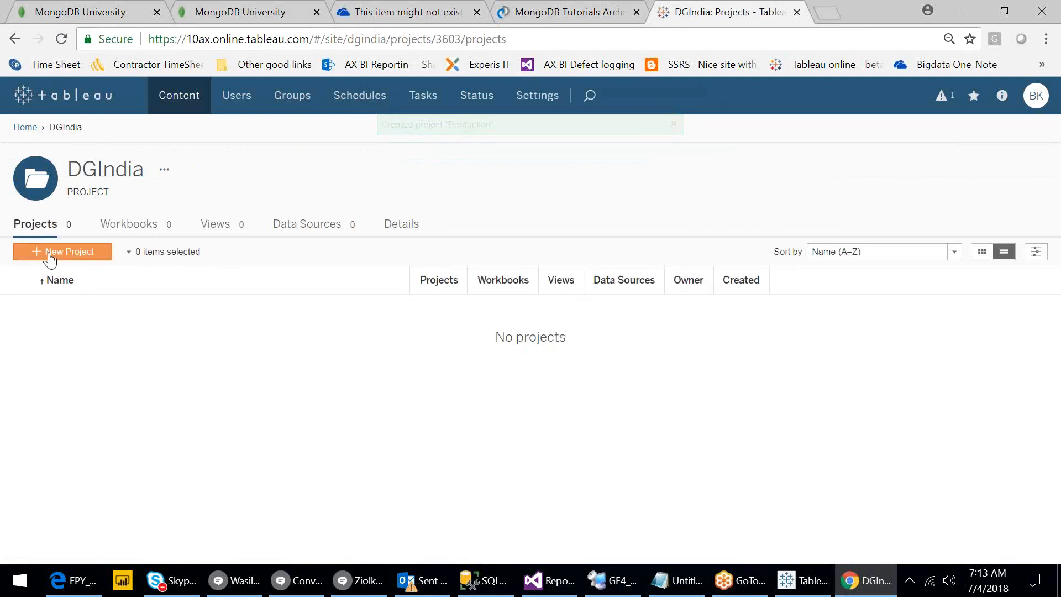
{"action": "left_click", "coordinate": [49, 252]}
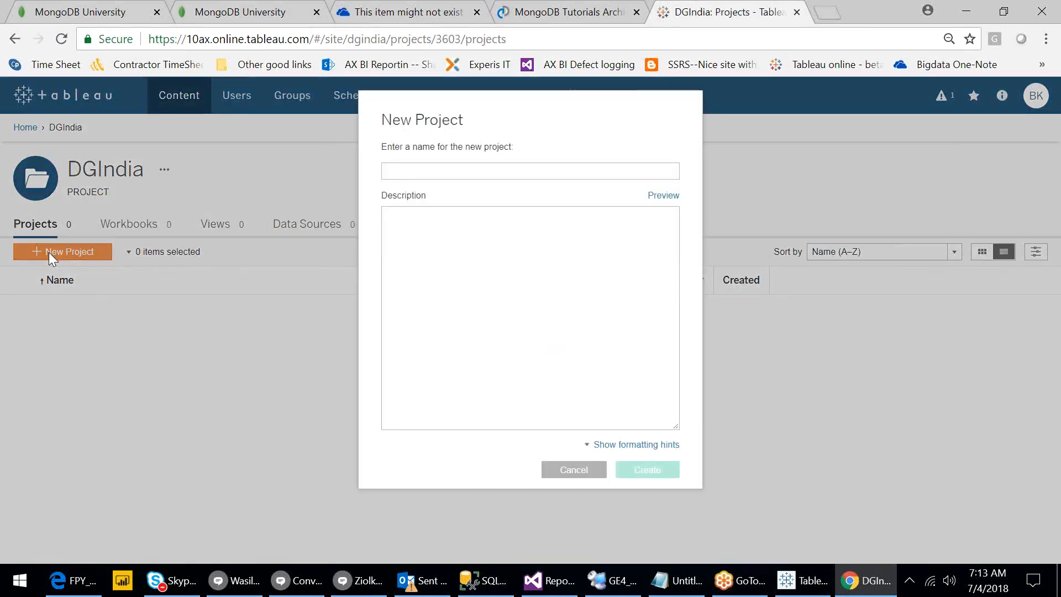
{"action": "type", "text": "Dev"}
{"action": "key", "text": "Return"}
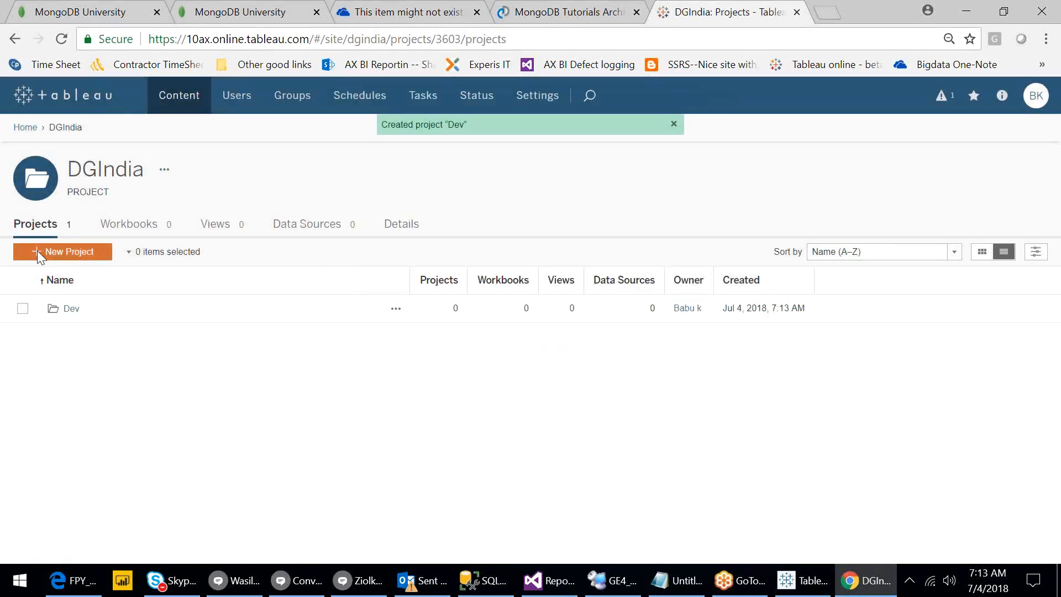
{"action": "left_click", "coordinate": [37, 252]}
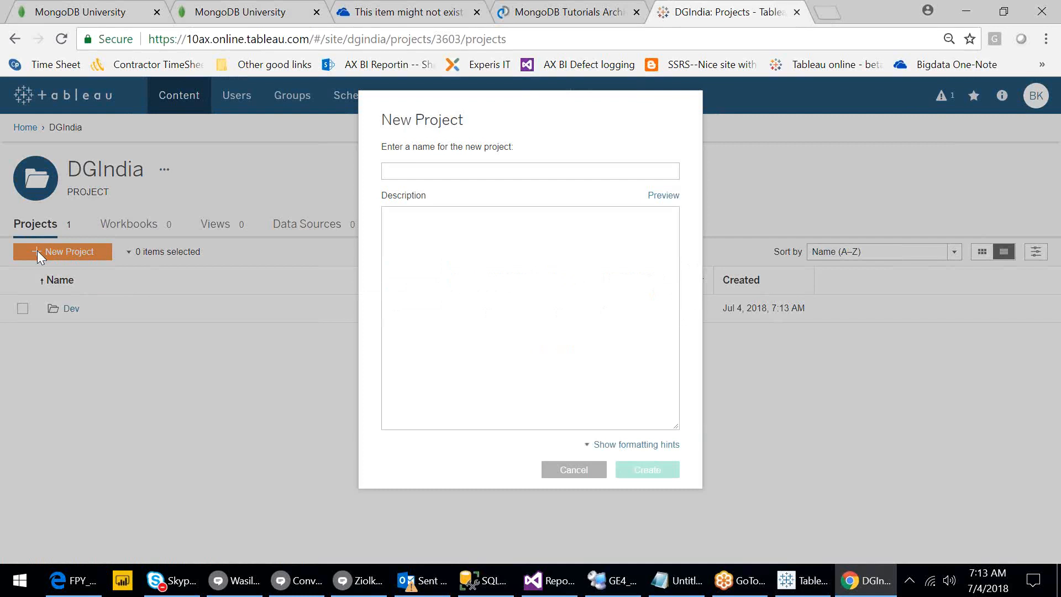
{"action": "type", "text": "Testing"}
{"action": "key", "text": "Return"}
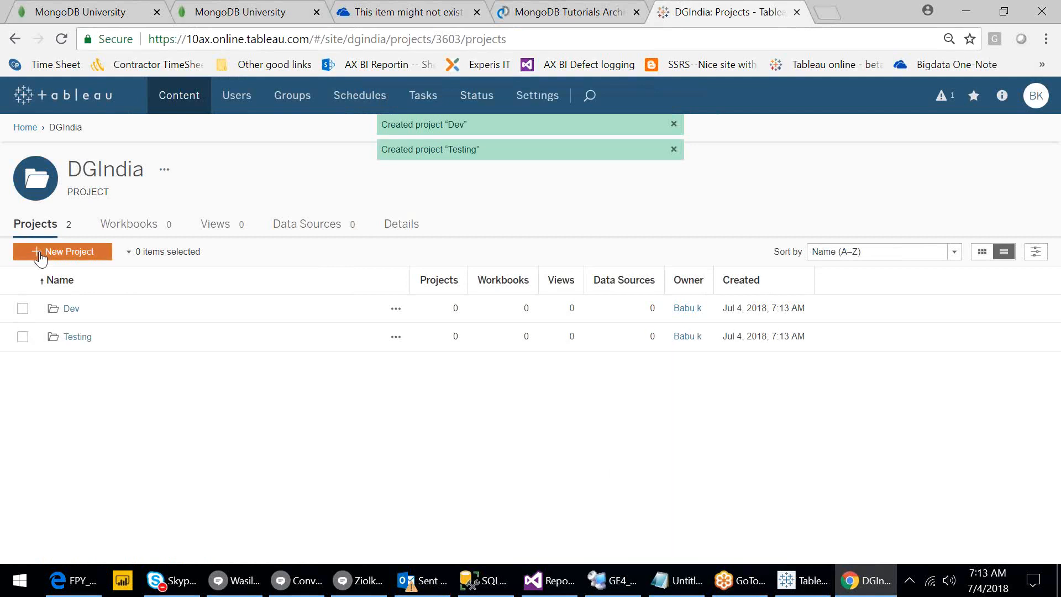
Add the UAT and PROD sub-projects to DGIndia.
{"action": "left_click", "coordinate": [39, 252]}
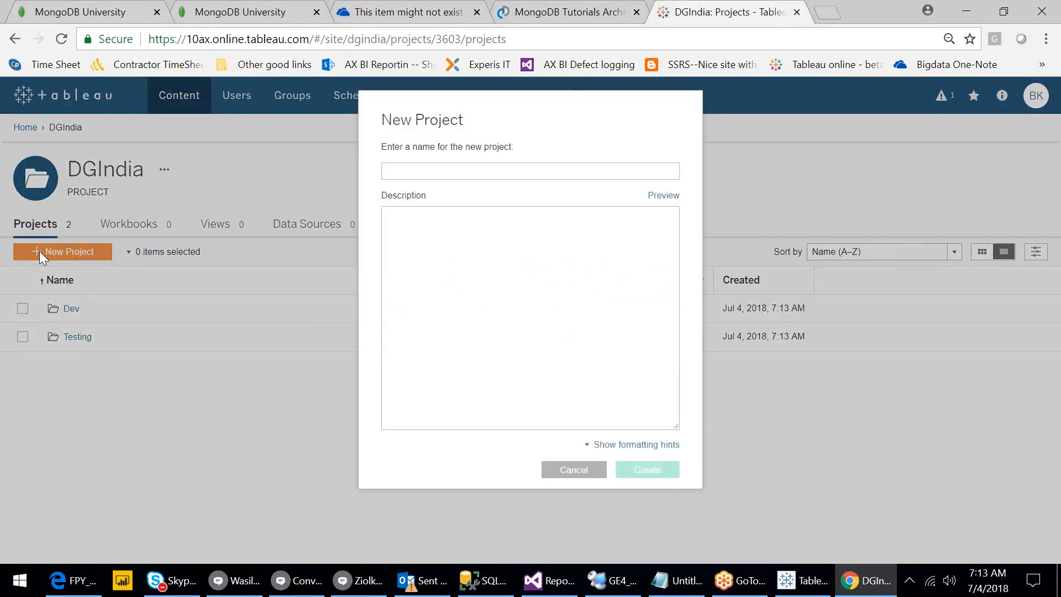
{"action": "type", "text": "UAT"}
{"action": "key", "text": "Return"}
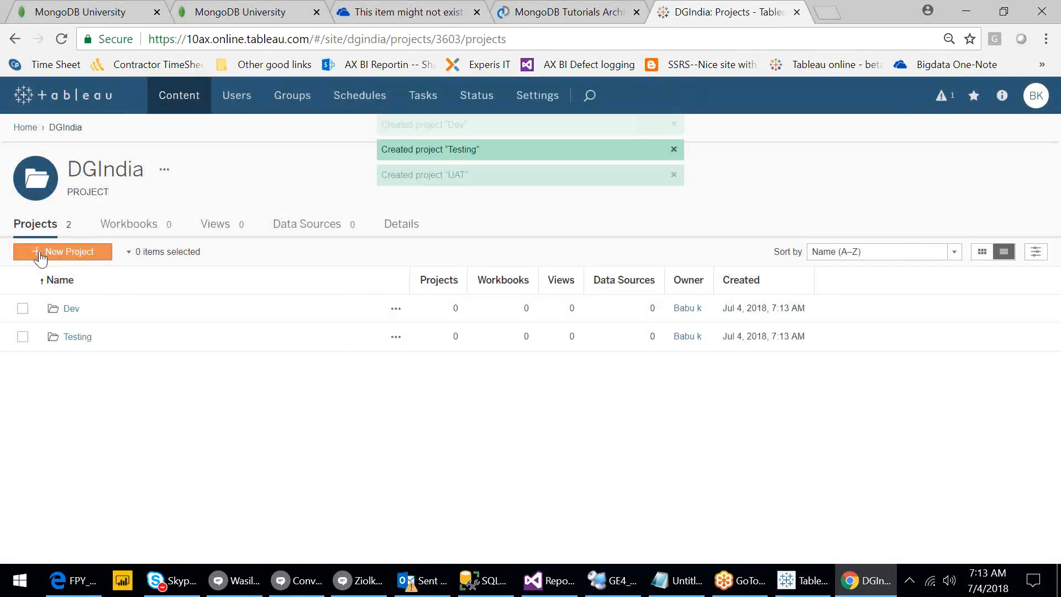
{"action": "left_click", "coordinate": [39, 251]}
{"action": "type", "text": "PR"}
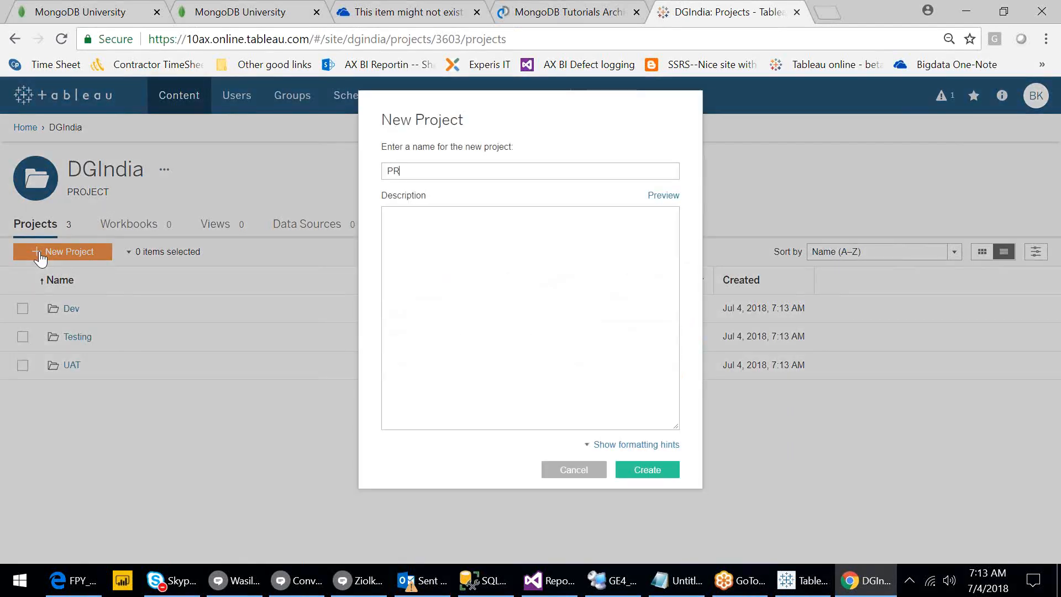
{"action": "type", "text": "OD"}
{"action": "key", "text": "Return"}
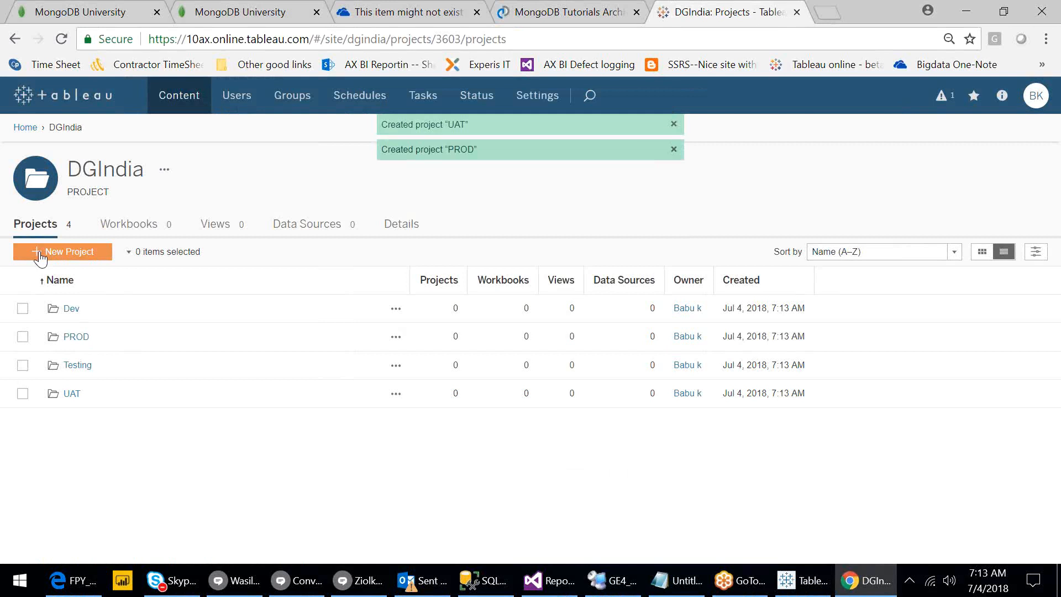
Check DGIndia's Dev project has no sub-projects, go Home, and show the empty Workbooks page.
{"action": "left_click", "coordinate": [71, 313]}
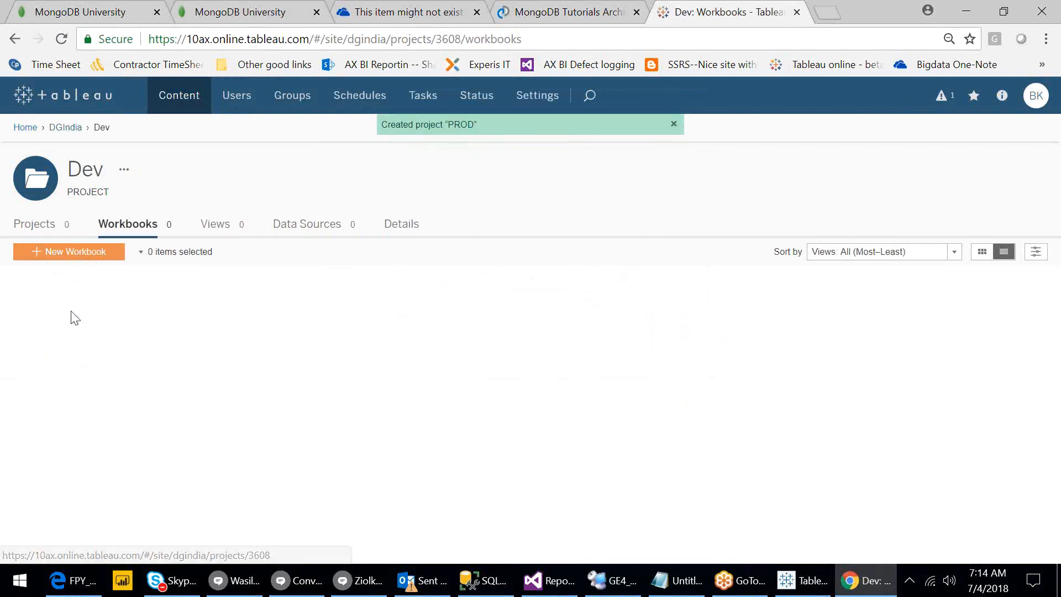
{"action": "left_click", "coordinate": [37, 224]}
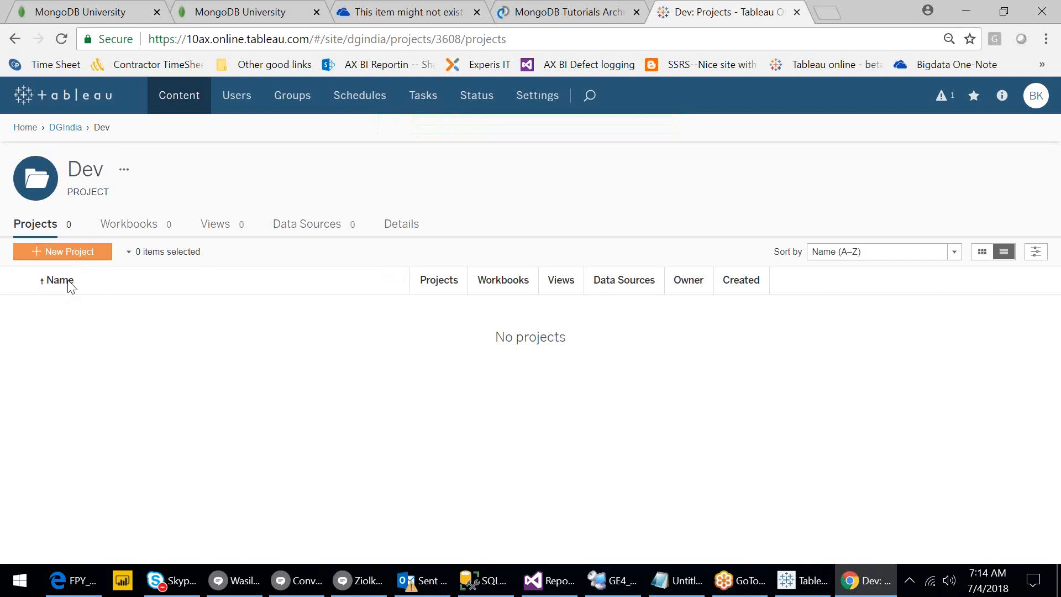
{"action": "left_click", "coordinate": [23, 132]}
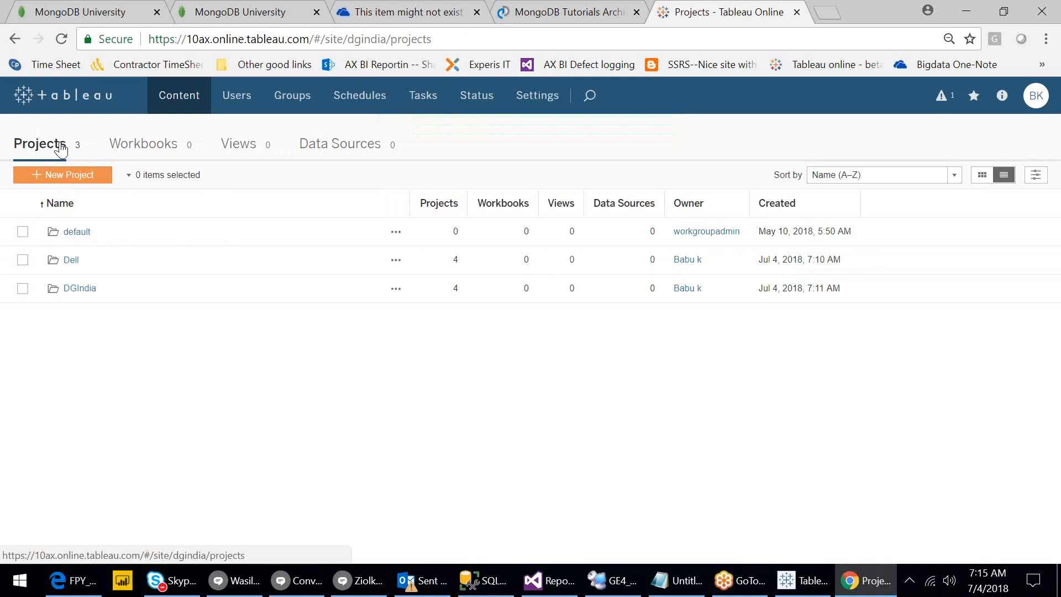
{"action": "left_click", "coordinate": [157, 151]}
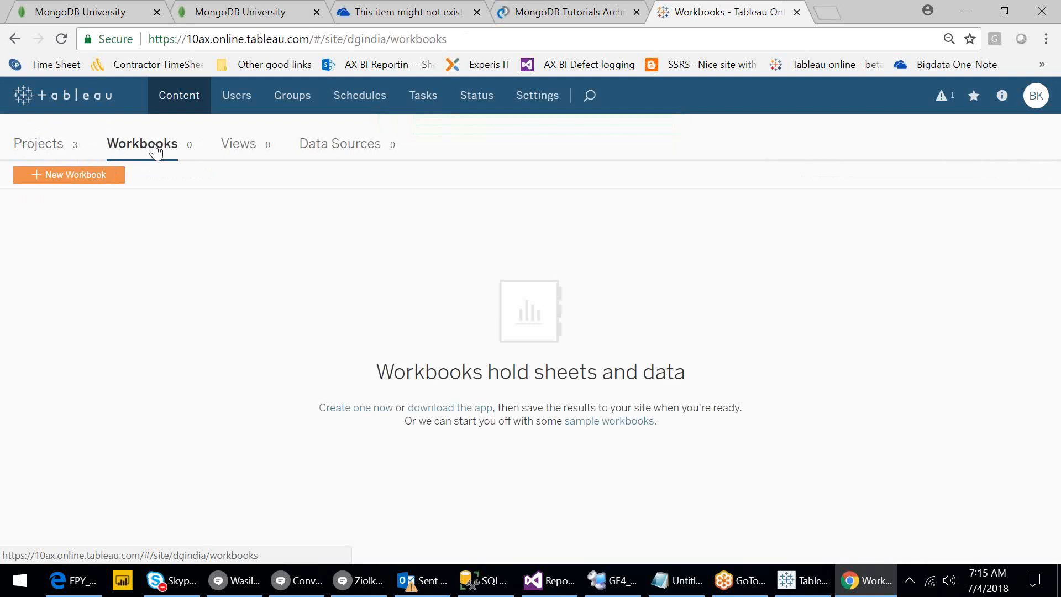
Create a new workbook, opening the Connect to Data dialog on its Files tab.
{"action": "left_click", "coordinate": [93, 173]}
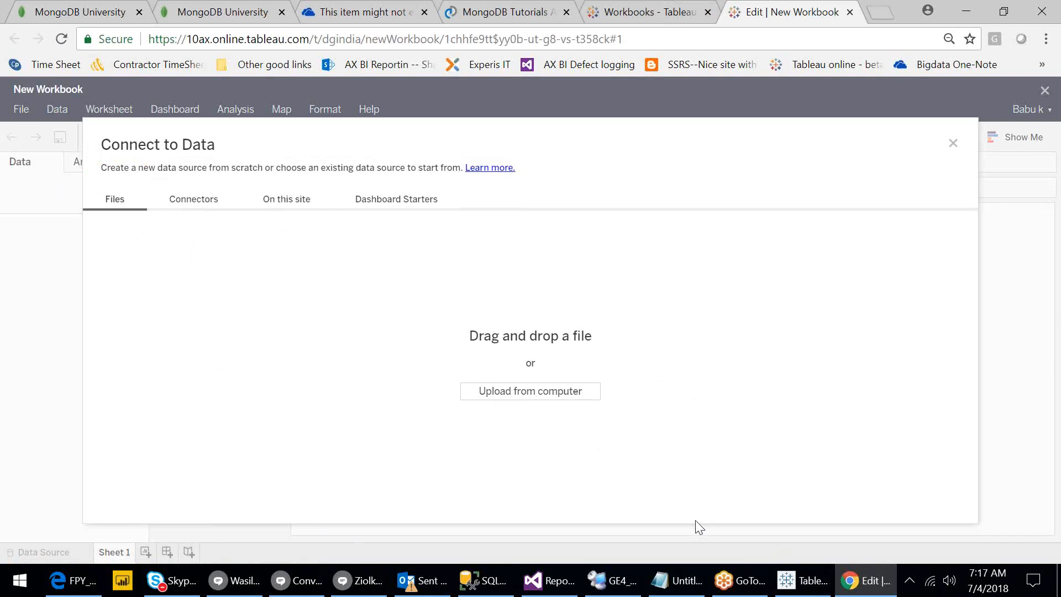
Browse to Power BI Practice Files > Data Source Files and select 10.Stadium.xlsx.
{"action": "left_click", "coordinate": [529, 395]}
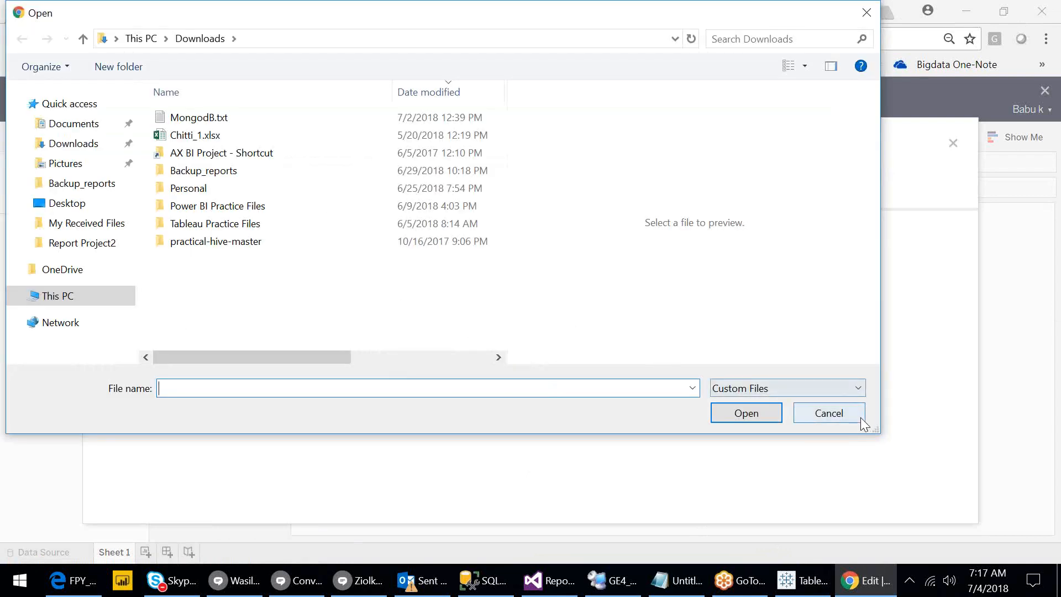
{"action": "left_click", "coordinate": [839, 412]}
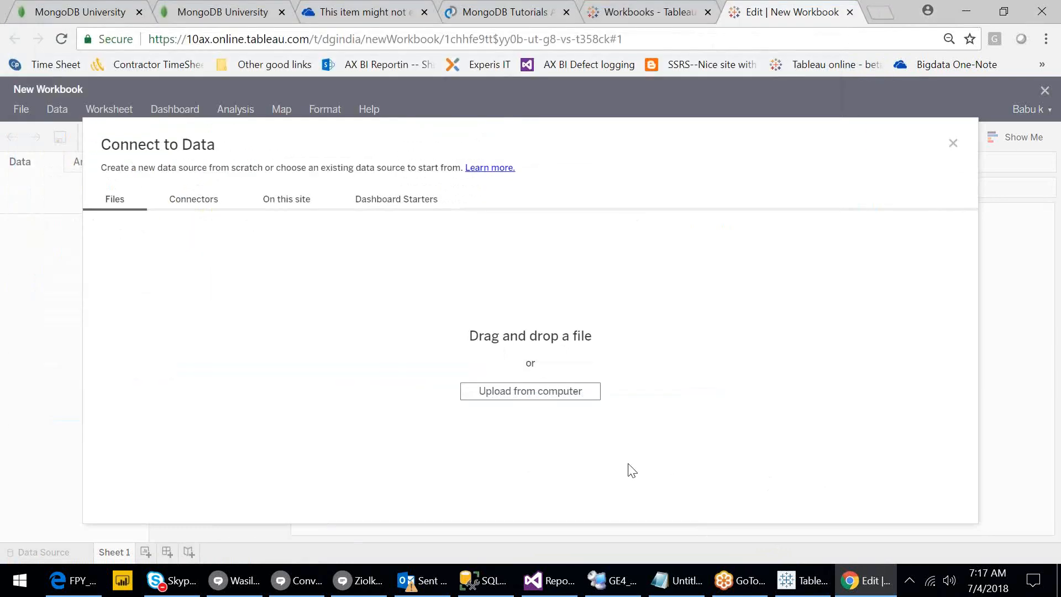
{"action": "left_click", "coordinate": [520, 391]}
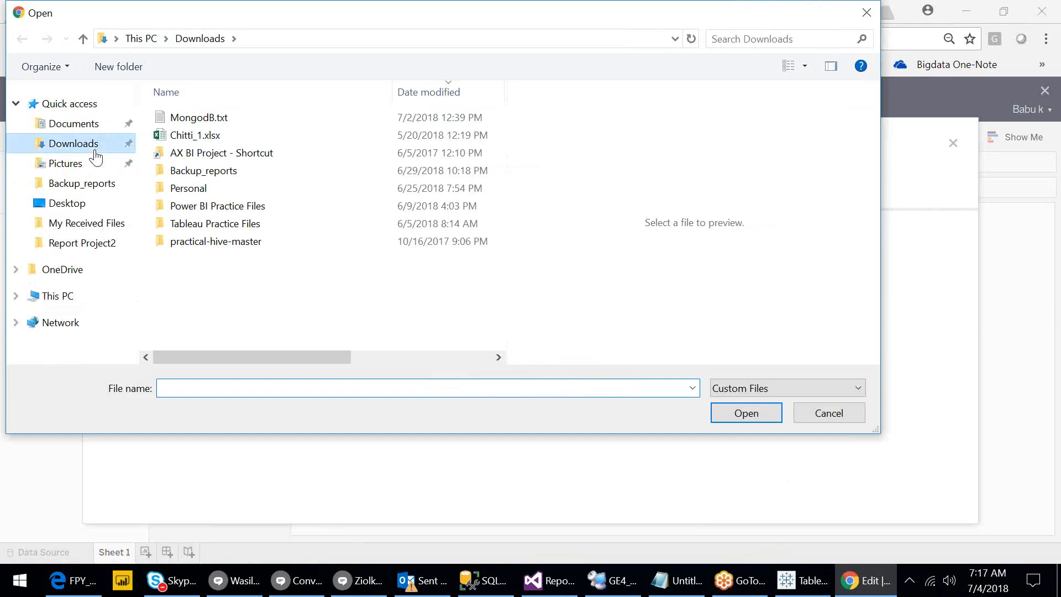
{"action": "left_click", "coordinate": [198, 212]}
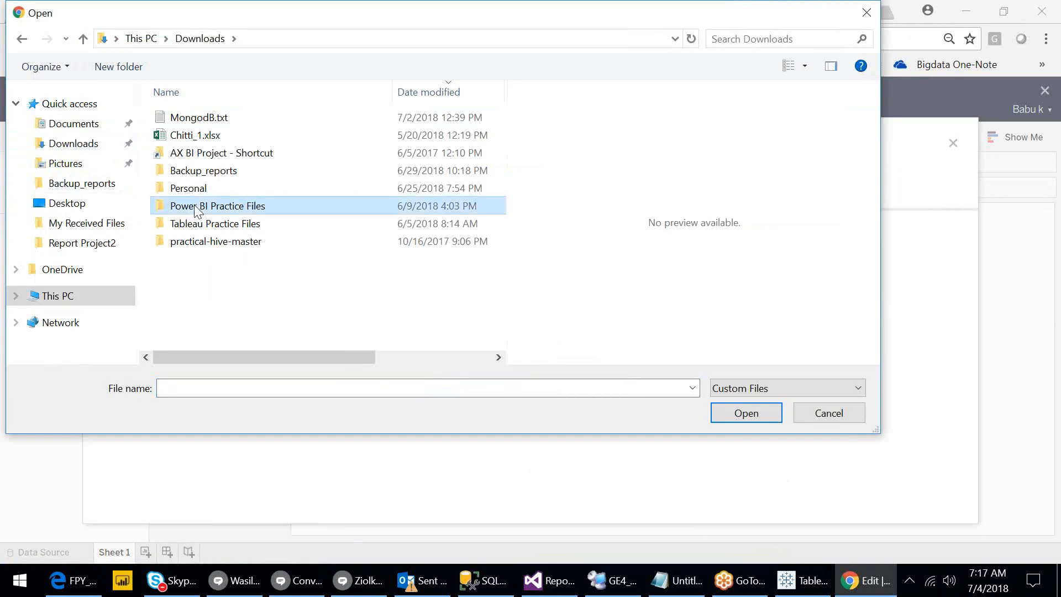
{"action": "double_click", "coordinate": [198, 212]}
{"action": "left_click", "coordinate": [200, 124]}
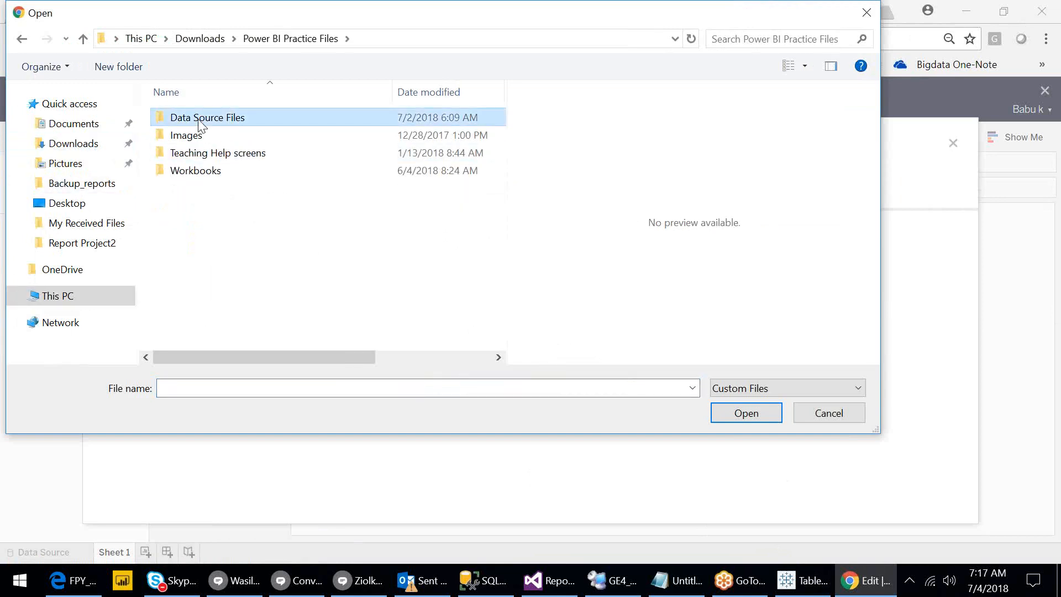
{"action": "double_click", "coordinate": [200, 124]}
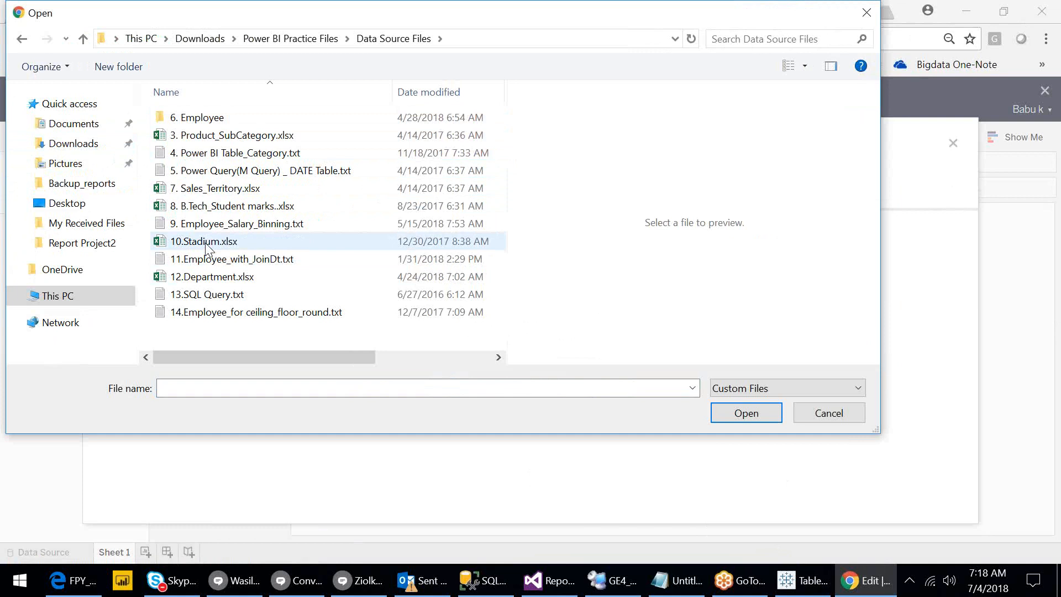
{"action": "left_click", "coordinate": [205, 245]}
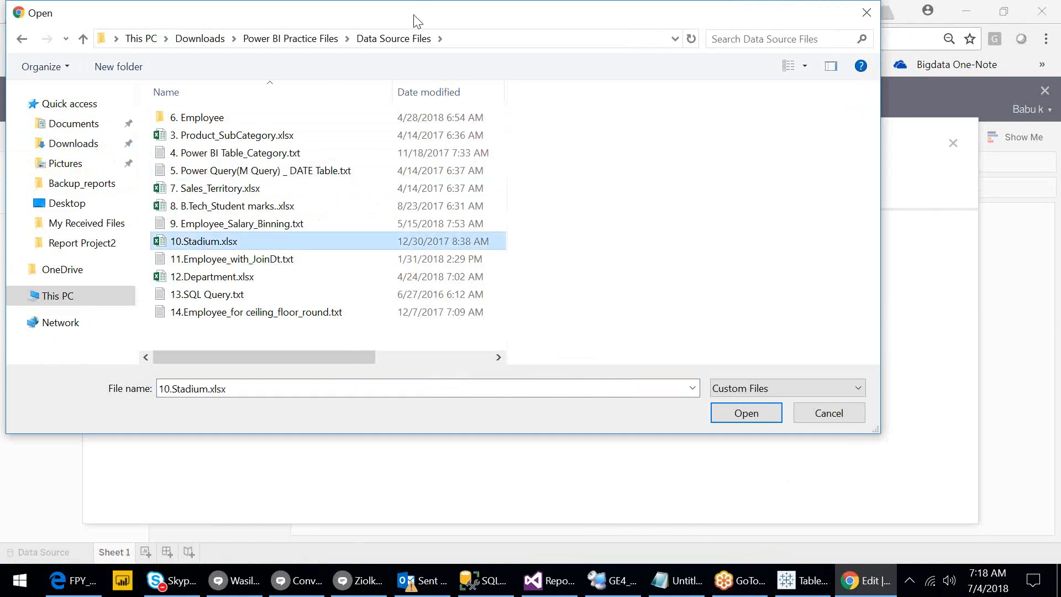
Upload 10.Stadium.xlsx into the workbook as the Stadium data source.
{"action": "left_click_drag", "start_coordinate": [393, 9], "coordinate": [592, 90]}
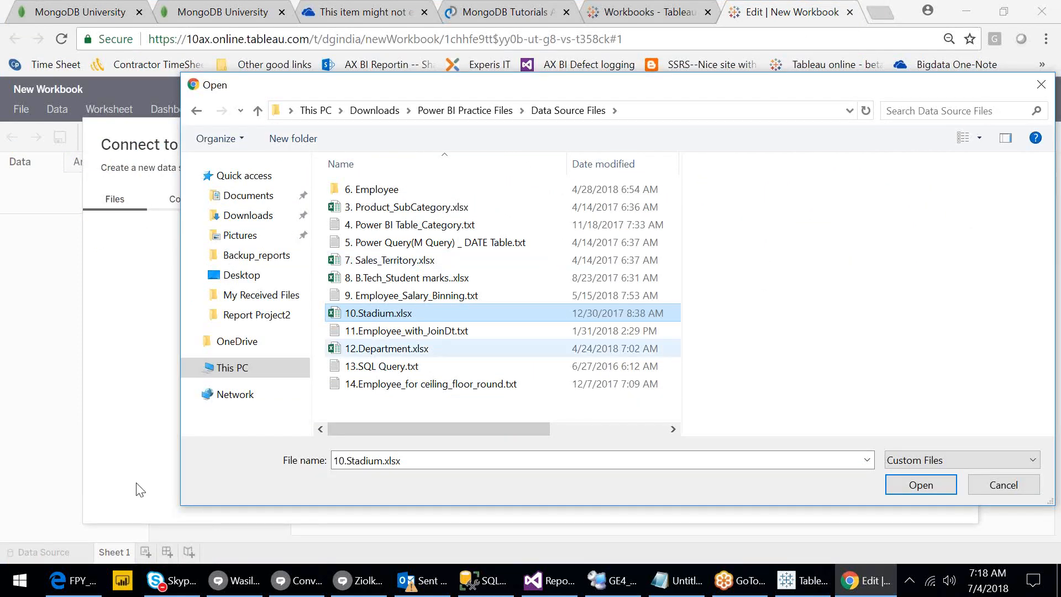
{"action": "left_click_drag", "start_coordinate": [181, 506], "coordinate": [679, 483]}
{"action": "left_click_drag", "start_coordinate": [736, 320], "coordinate": [442, 362]}
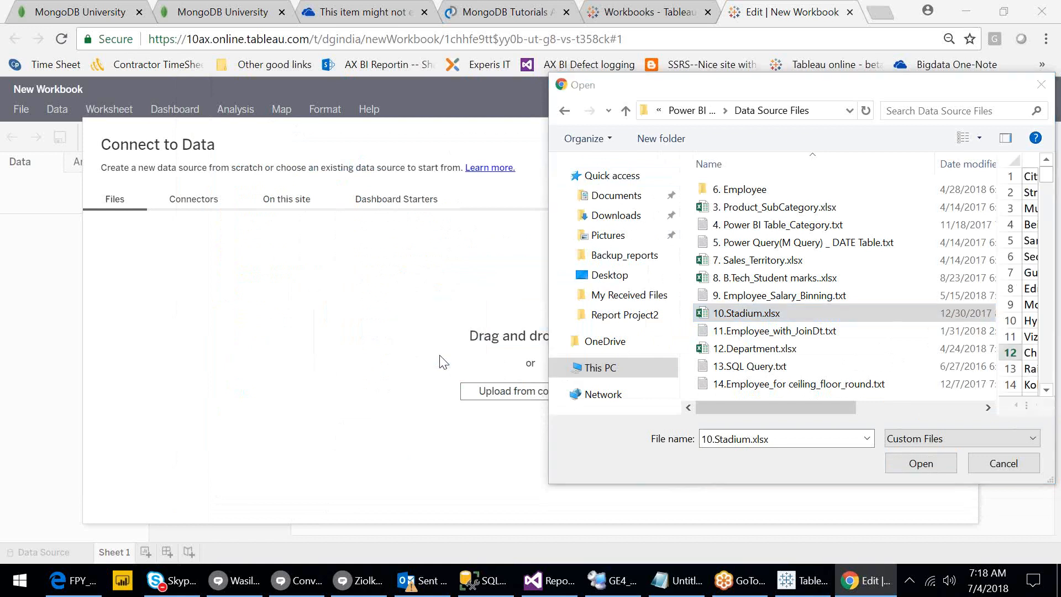
{"action": "left_click", "coordinate": [728, 319]}
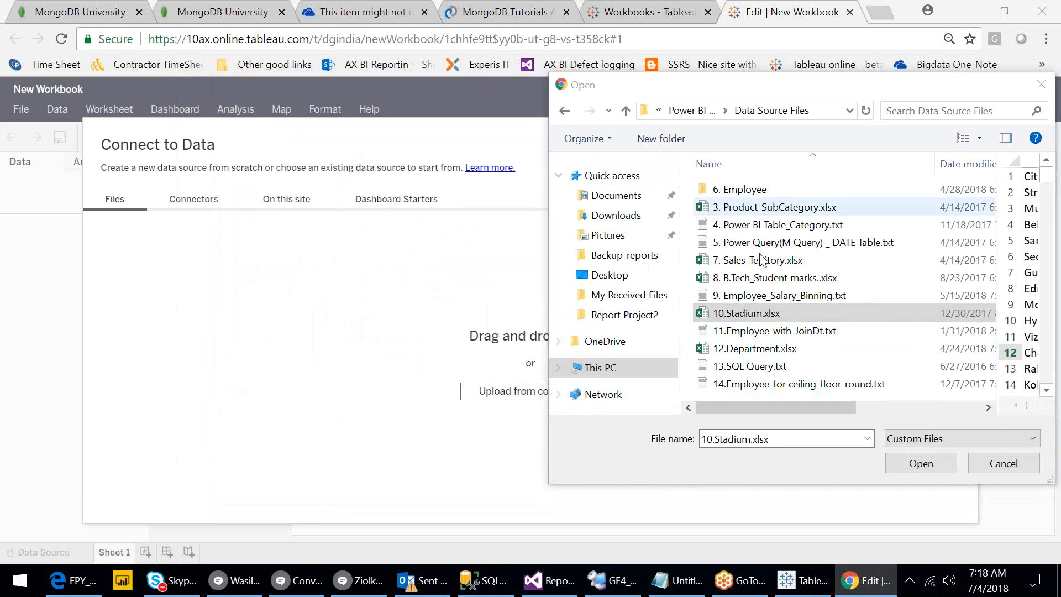
{"action": "left_click", "coordinate": [749, 315]}
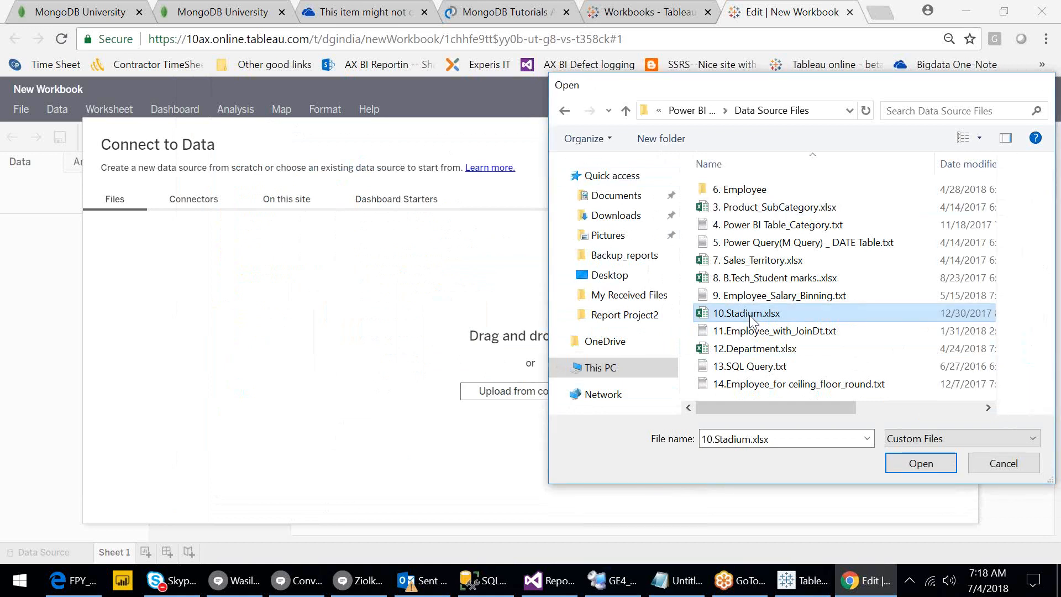
{"action": "double_click", "coordinate": [749, 315]}
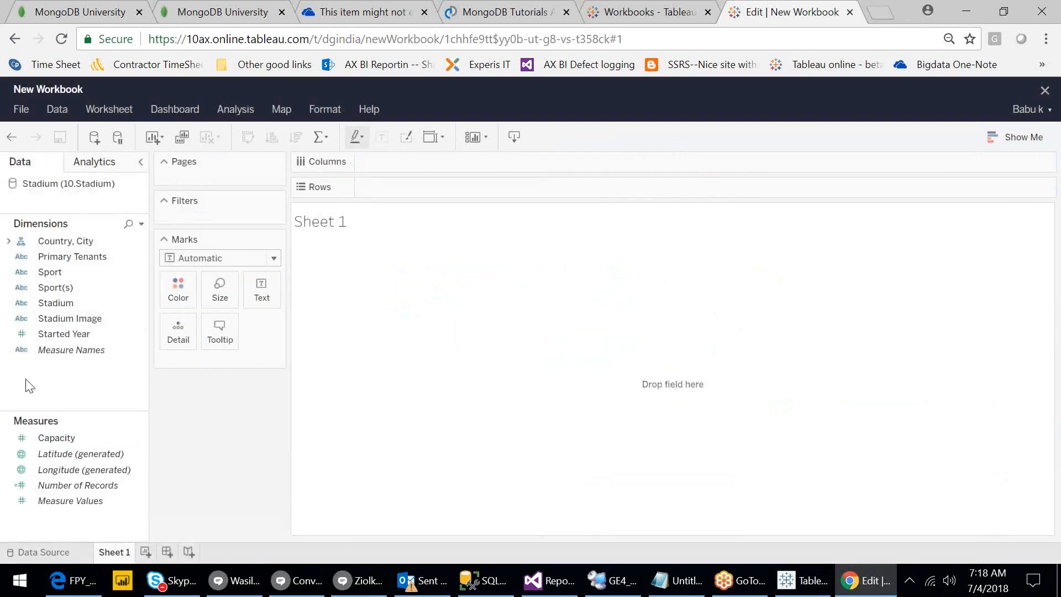
From the Data Source page, add a connection and list connectors like MySQL and Snowflake.
{"action": "left_click", "coordinate": [40, 550]}
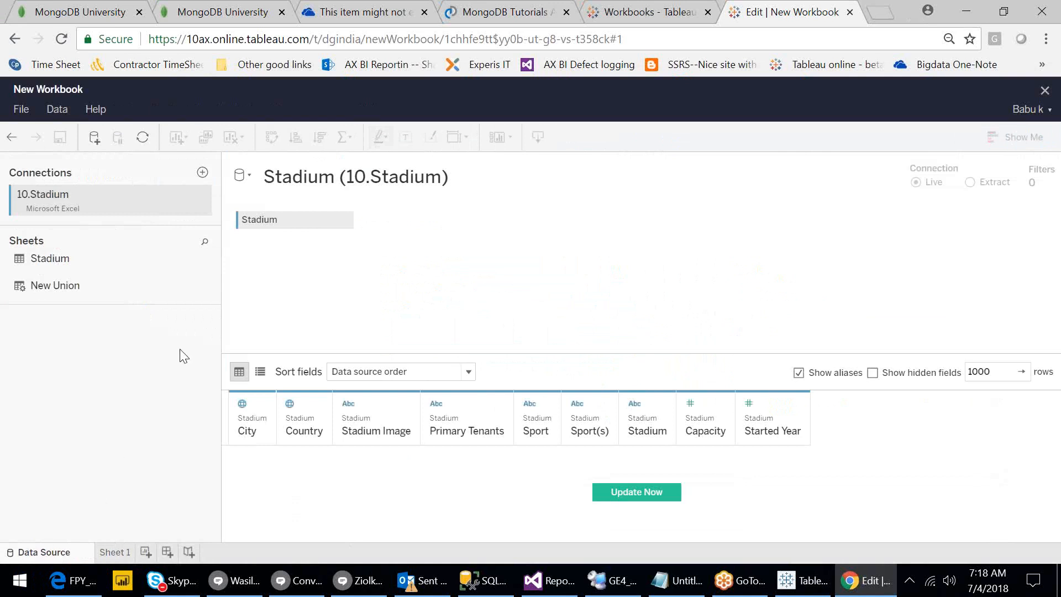
{"action": "left_click", "coordinate": [204, 173]}
{"action": "left_click", "coordinate": [192, 209]}
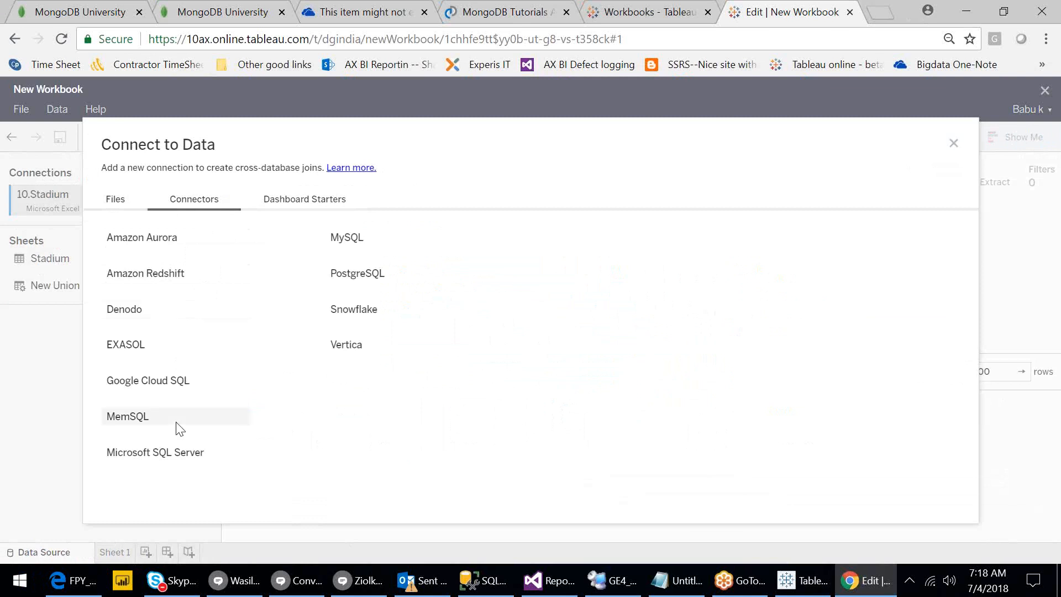
Choose the Microsoft SQL Server connector, focus its empty Server field, then bring up SSMS.
{"action": "left_click", "coordinate": [170, 453]}
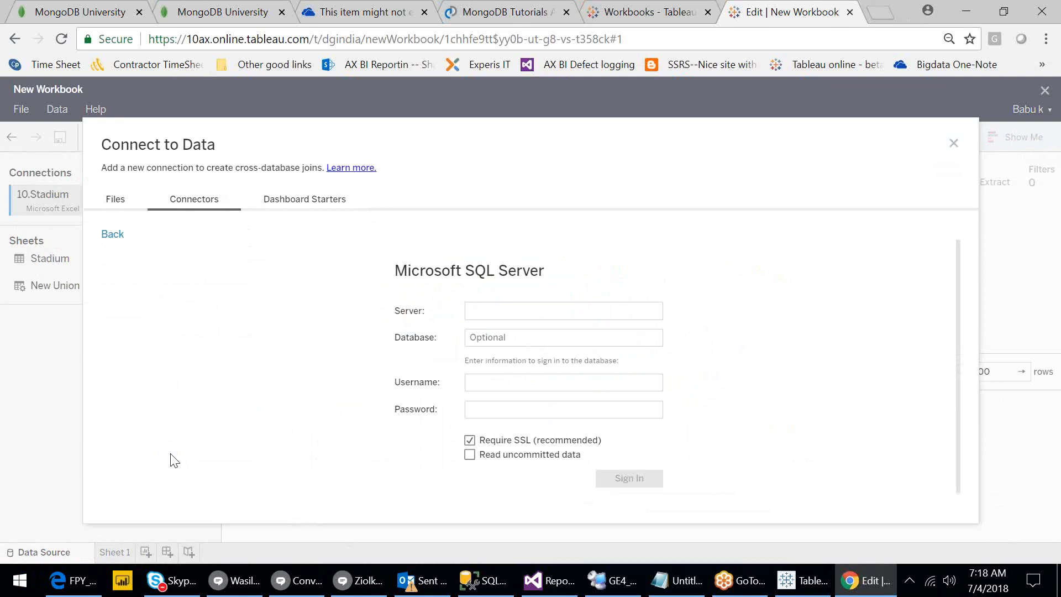
{"action": "left_click", "coordinate": [490, 314]}
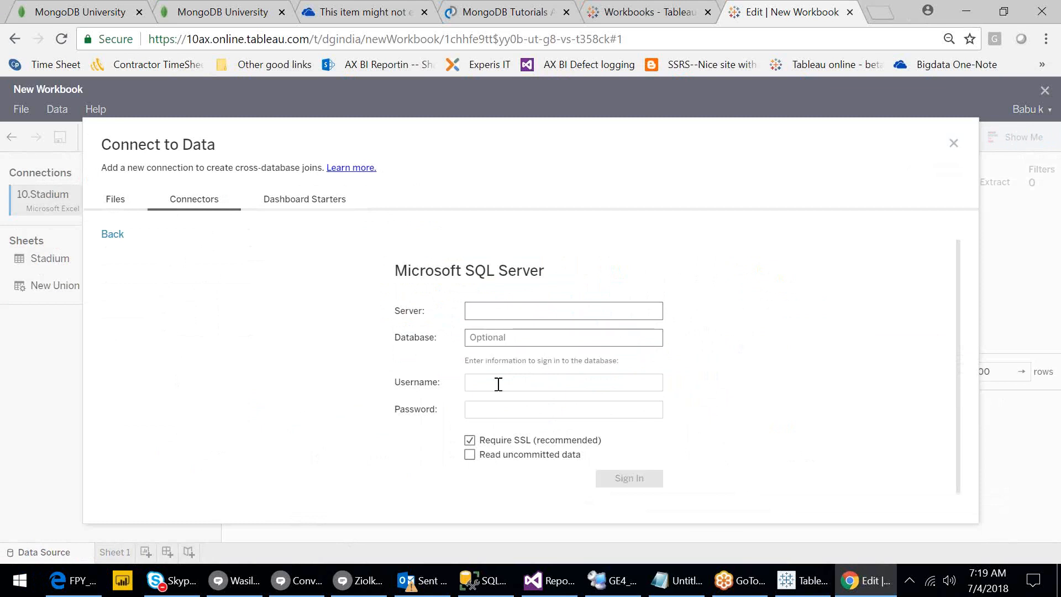
{"action": "left_click", "coordinate": [479, 580]}
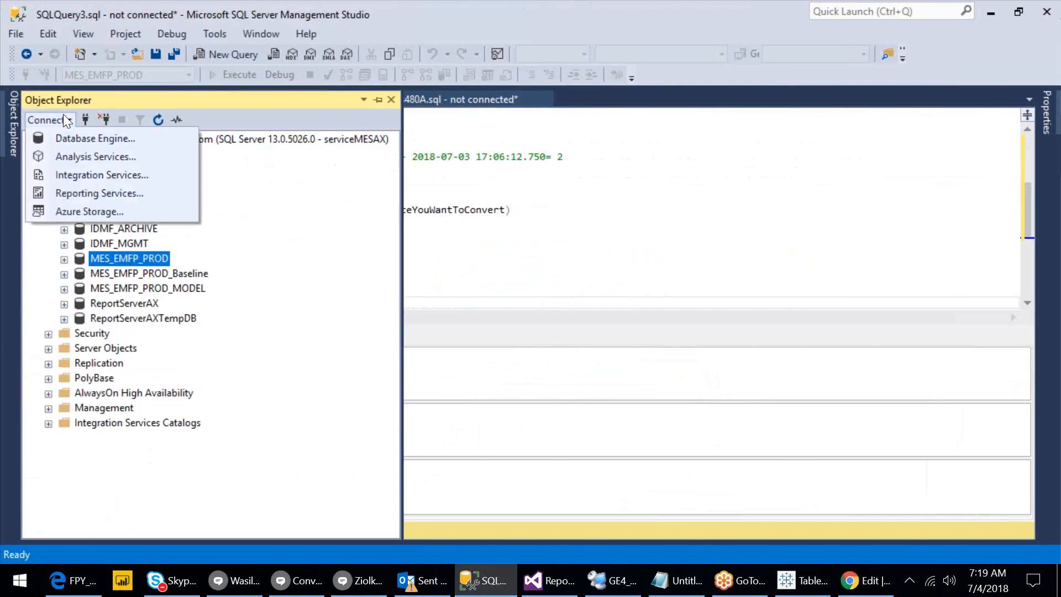
Copy the server name W108YK7T72\SQL2016 from SSMS's connect dialog into Tableau's Server field.
{"action": "left_click", "coordinate": [79, 138]}
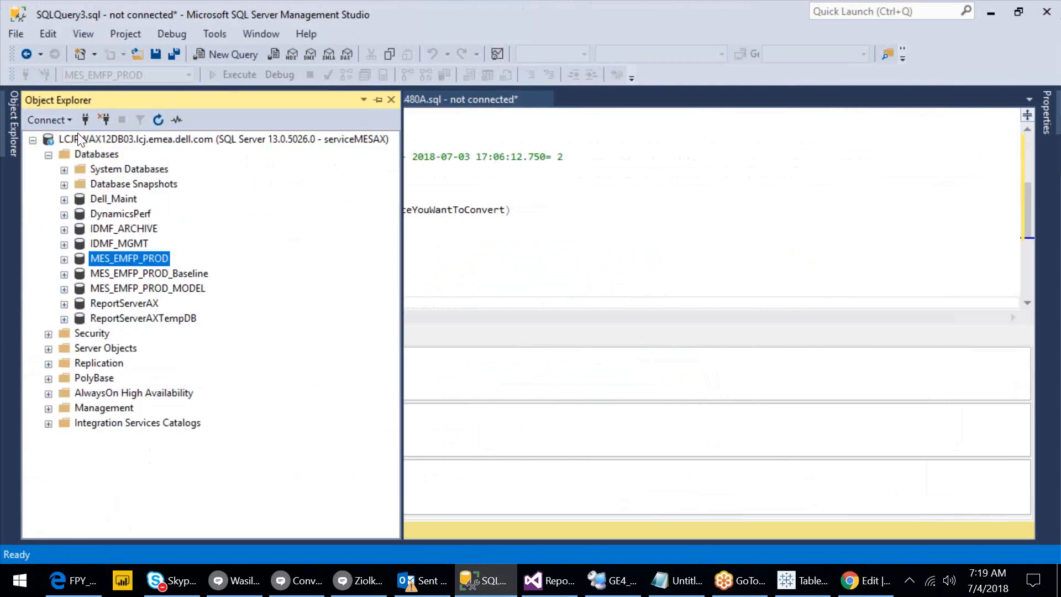
{"action": "key", "text": "Down"}
{"action": "key", "text": "Down"}
{"action": "key", "text": "Down"}
{"action": "key", "text": "Down"}
{"action": "key", "text": "Down"}
{"action": "key", "text": "Down"}
{"action": "key", "text": "Down"}
{"action": "key", "text": "Down"}
{"action": "key", "text": "Down"}
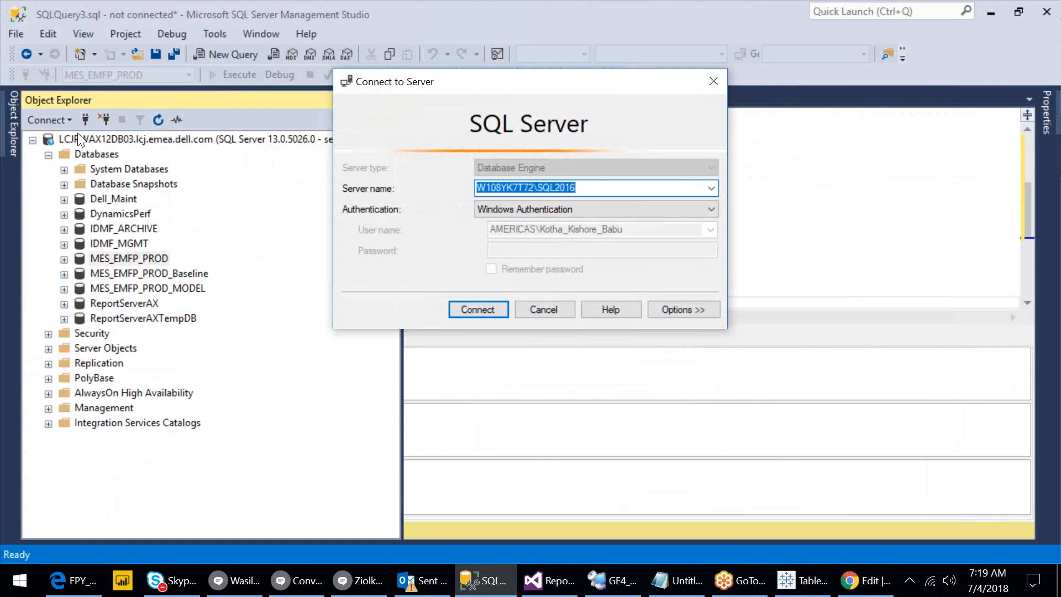
{"action": "key", "text": "alt+Tab"}
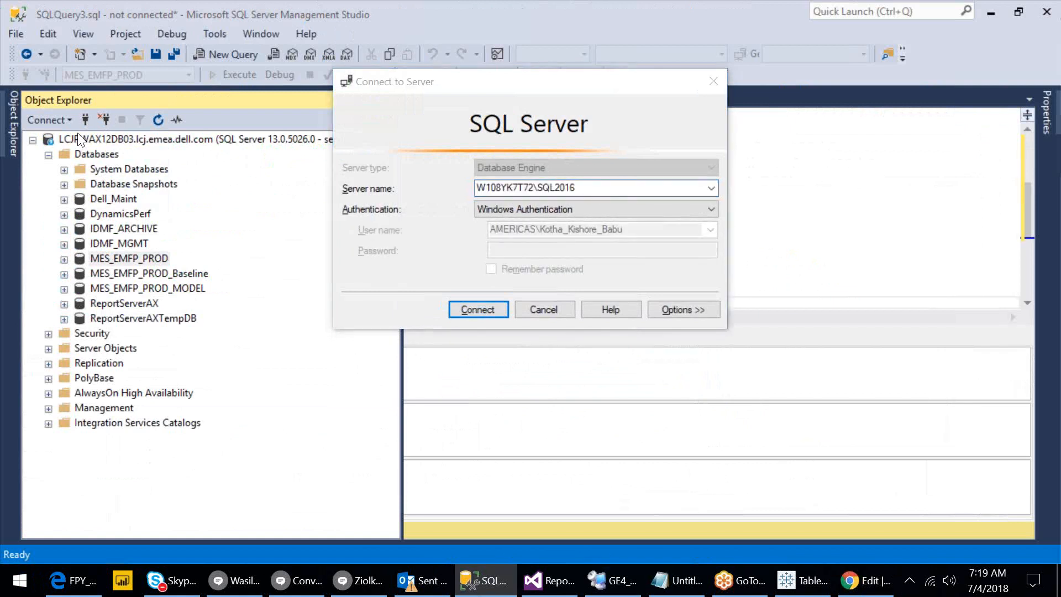
{"action": "type", "text": "W108YK7T72\\SQL2016"}
{"action": "left_click", "coordinate": [477, 340]}
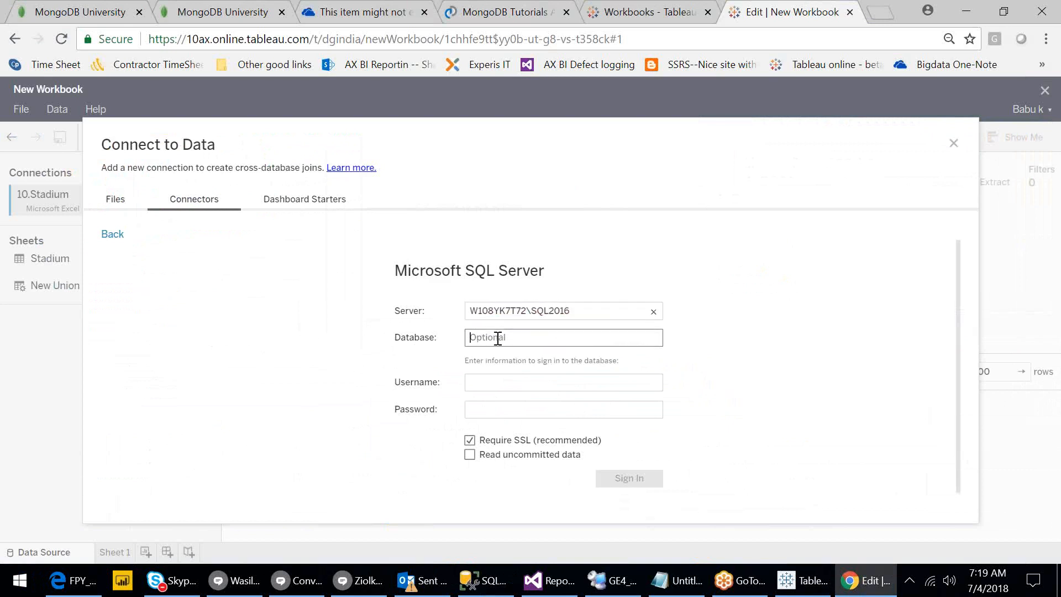
Enter powerbi as the Database, then move between the Username and Password fields.
{"action": "type", "text": "powerbi"}
{"action": "left_click", "coordinate": [495, 382]}
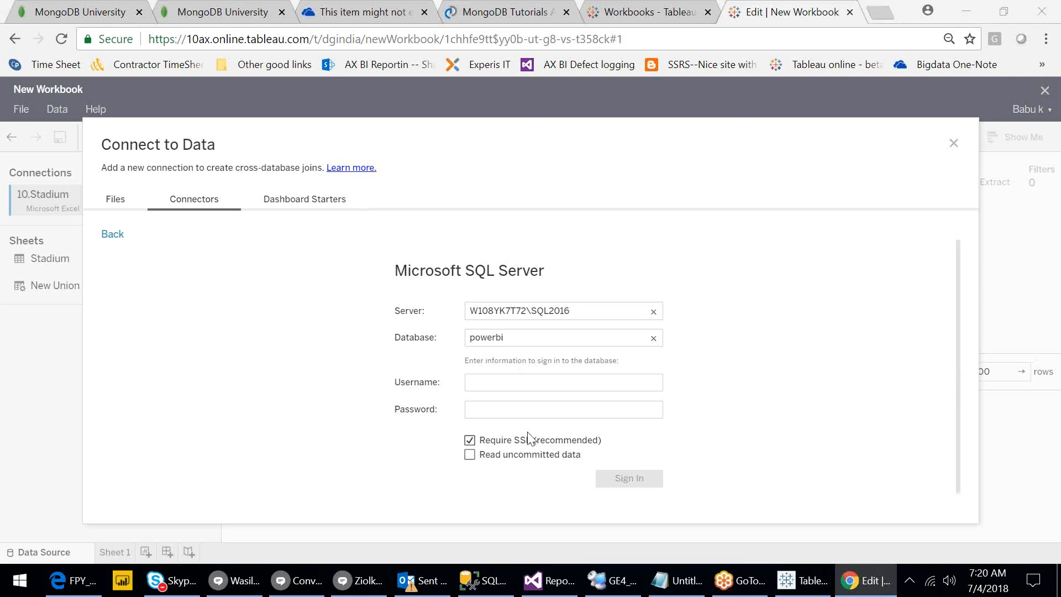
{"action": "left_click", "coordinate": [509, 384]}
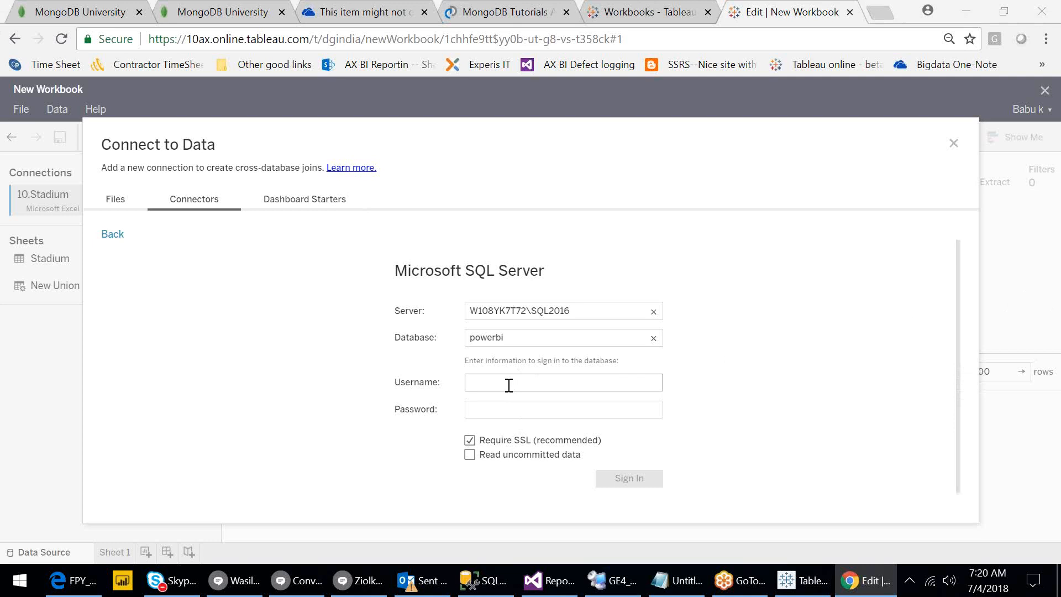
{"action": "left_click", "coordinate": [515, 403]}
{"action": "left_click", "coordinate": [488, 386]}
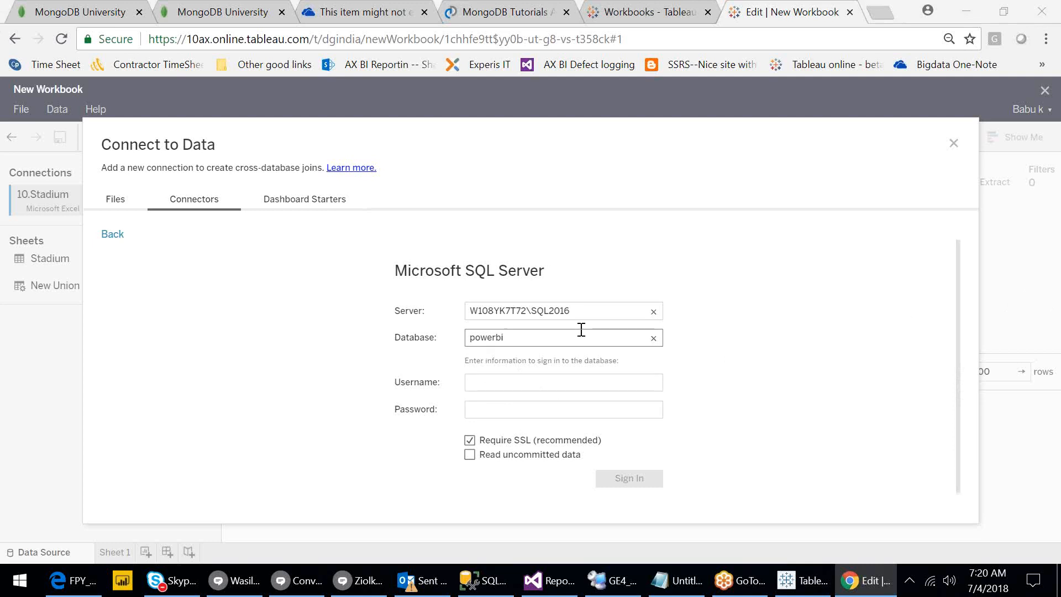
Switch Connect to Data to Dashboard Starters, previewing Marketo's Email Performance by Campaign.
{"action": "left_click", "coordinate": [313, 200]}
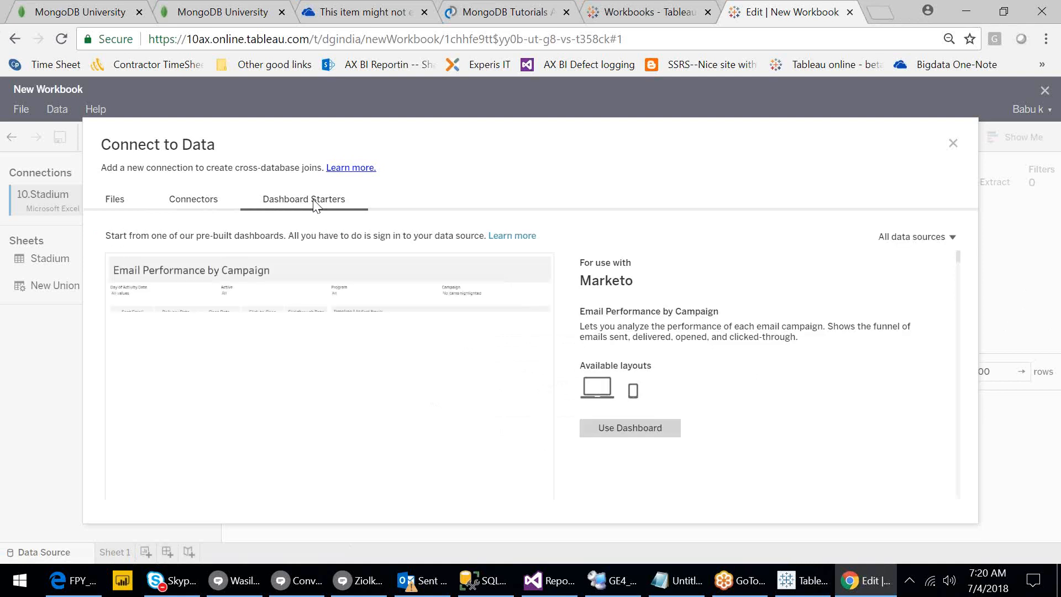
{"action": "mouse_move", "coordinate": [337, 280]}
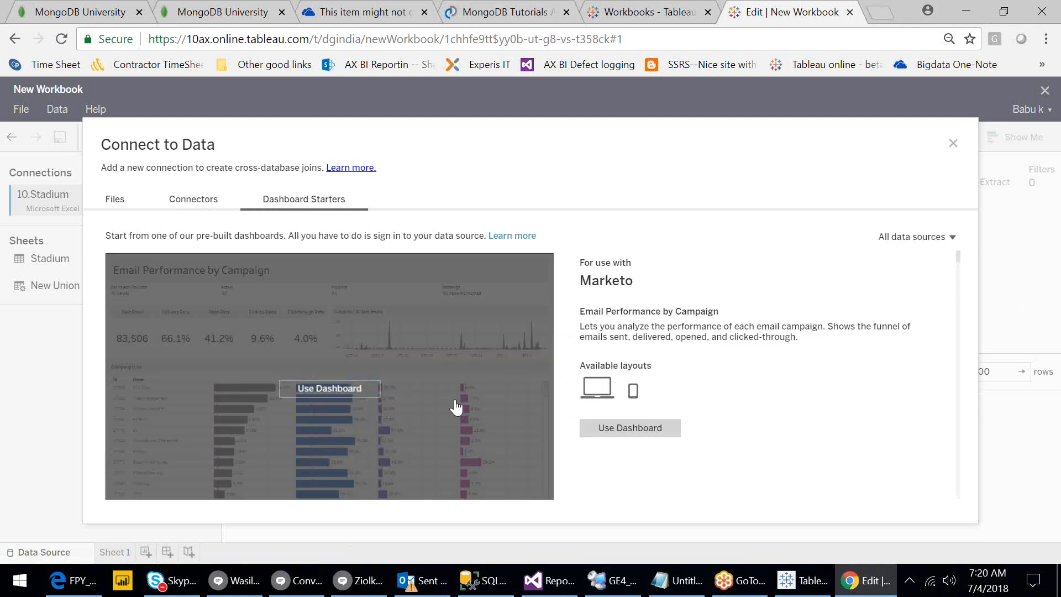
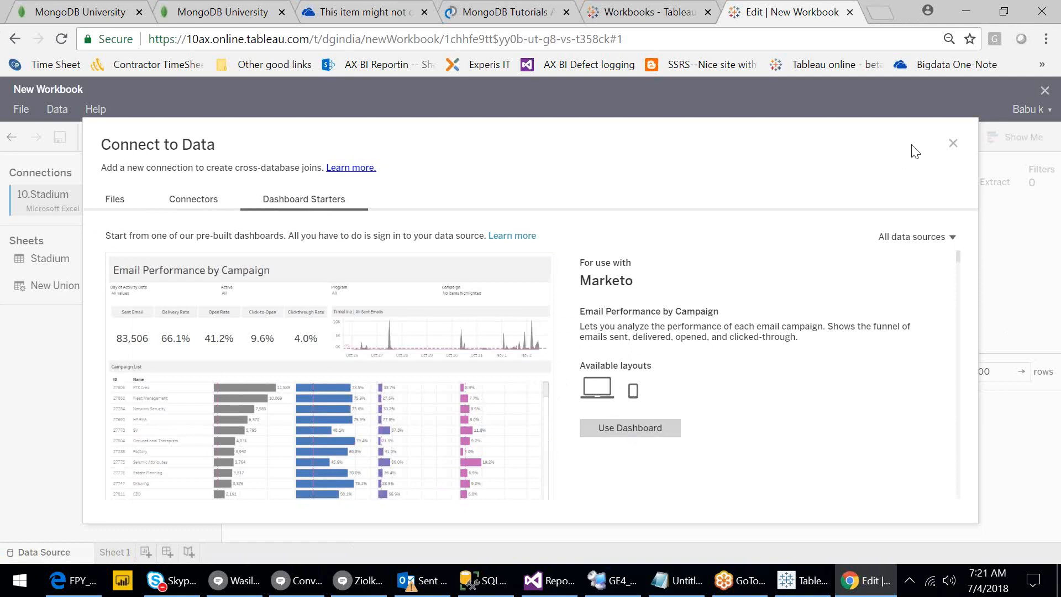
Preview the Stadium data in blank Sheet 1, check the Dashboard menu, then close the New Workbook tab.
{"action": "left_click", "coordinate": [953, 145]}
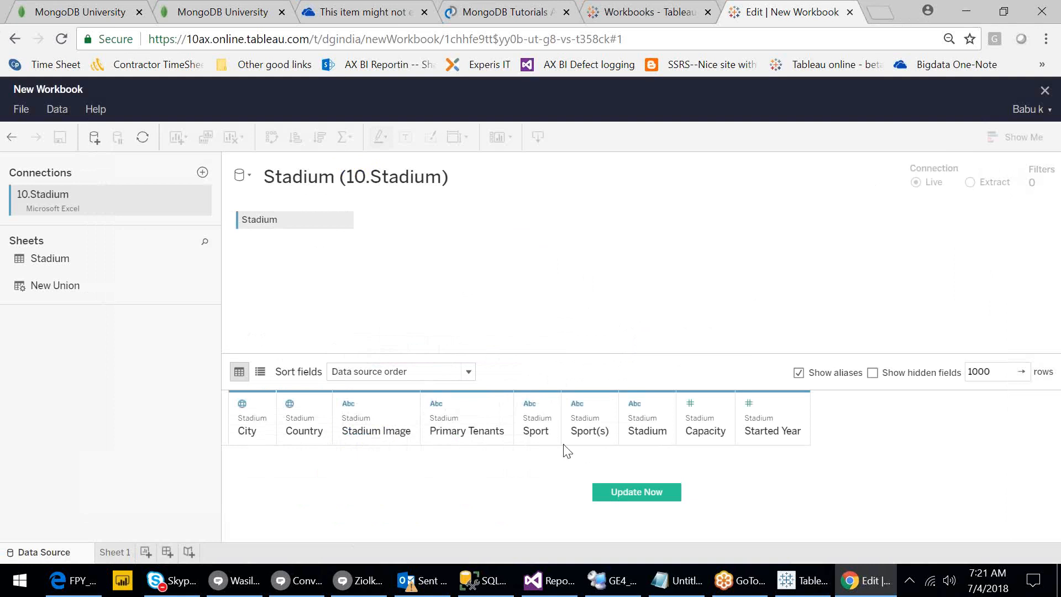
{"action": "left_click", "coordinate": [628, 496]}
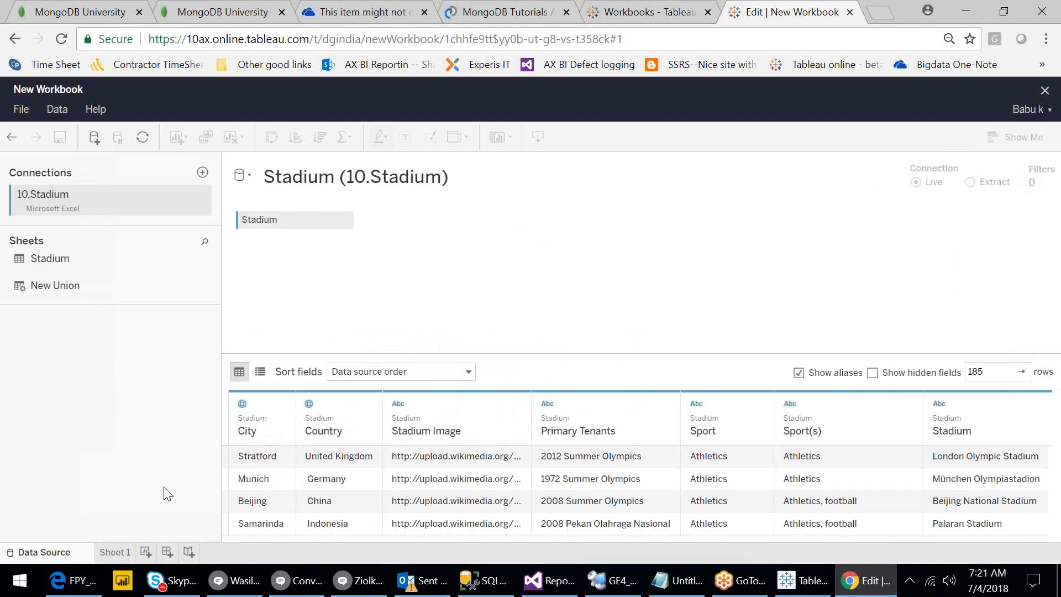
{"action": "left_click", "coordinate": [111, 552]}
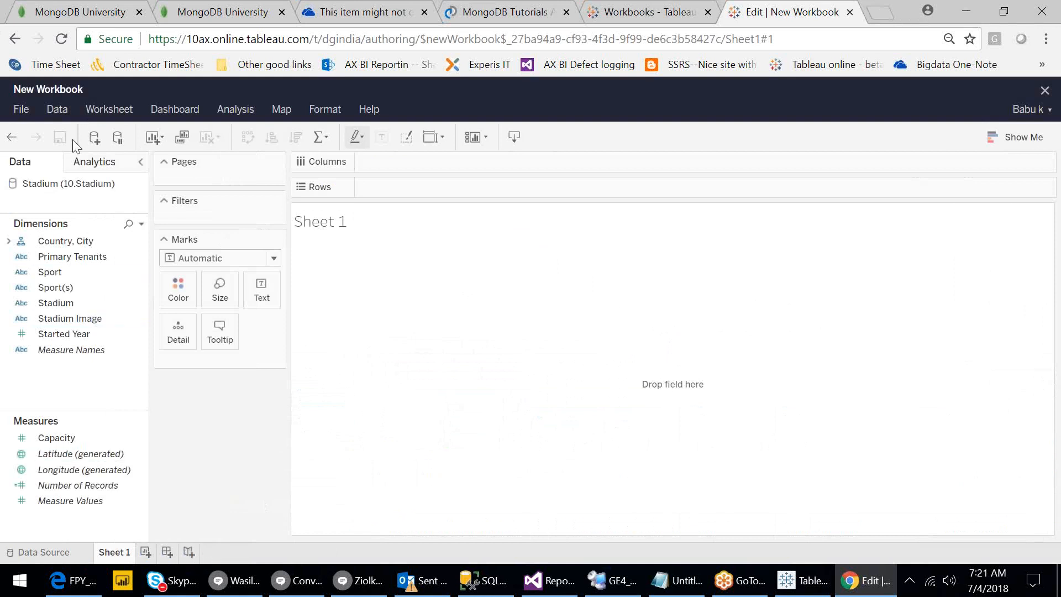
{"action": "left_click", "coordinate": [176, 110]}
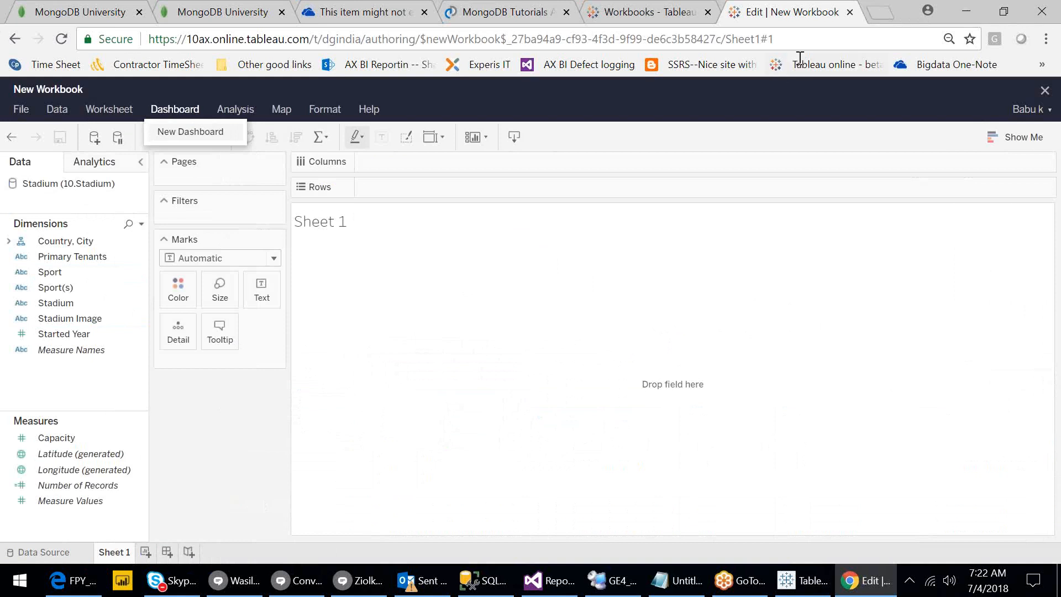
{"action": "left_click", "coordinate": [850, 12]}
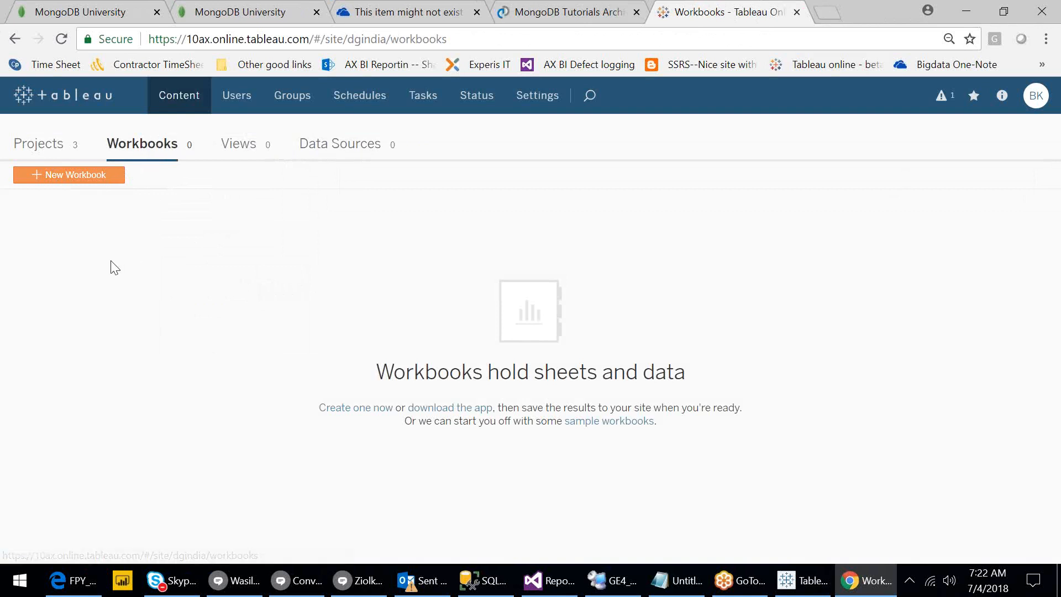
Open the DGIndia project and list its Dev, PROD, Testing and UAT sub-projects.
{"action": "left_click", "coordinate": [43, 147]}
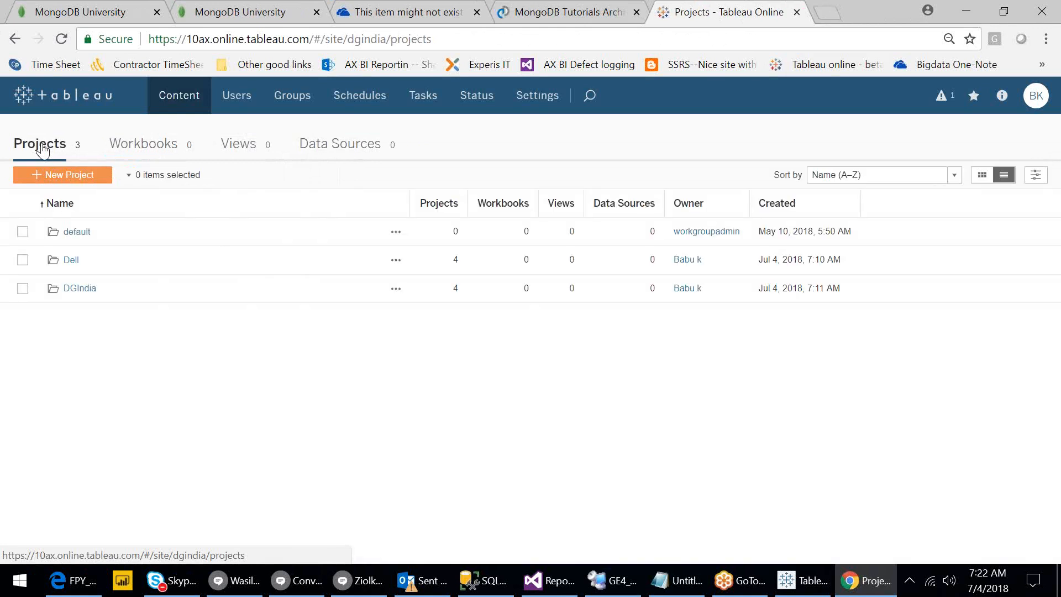
{"action": "left_click", "coordinate": [93, 296]}
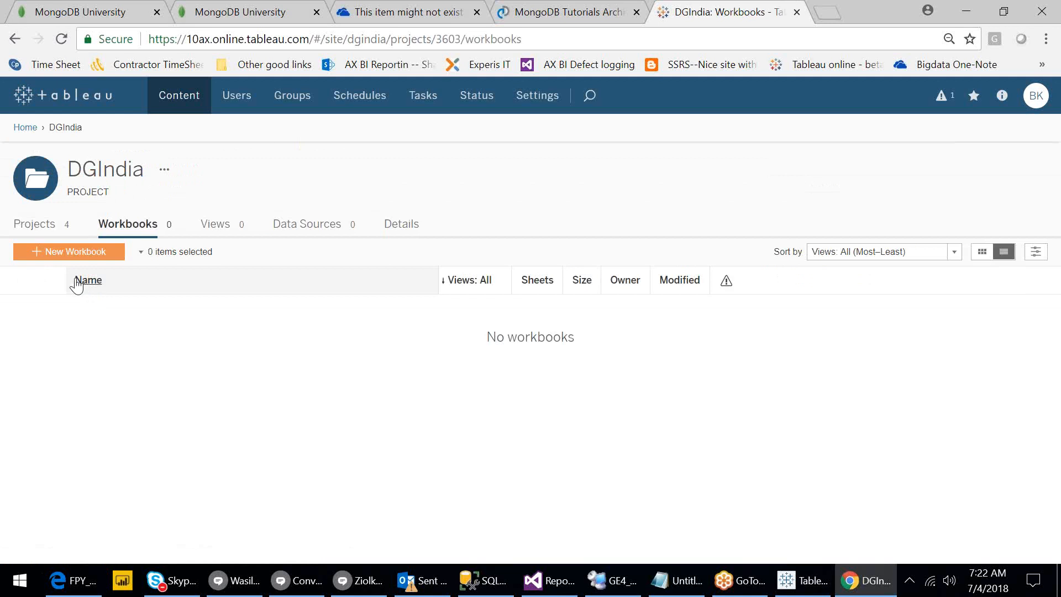
{"action": "left_click", "coordinate": [35, 226]}
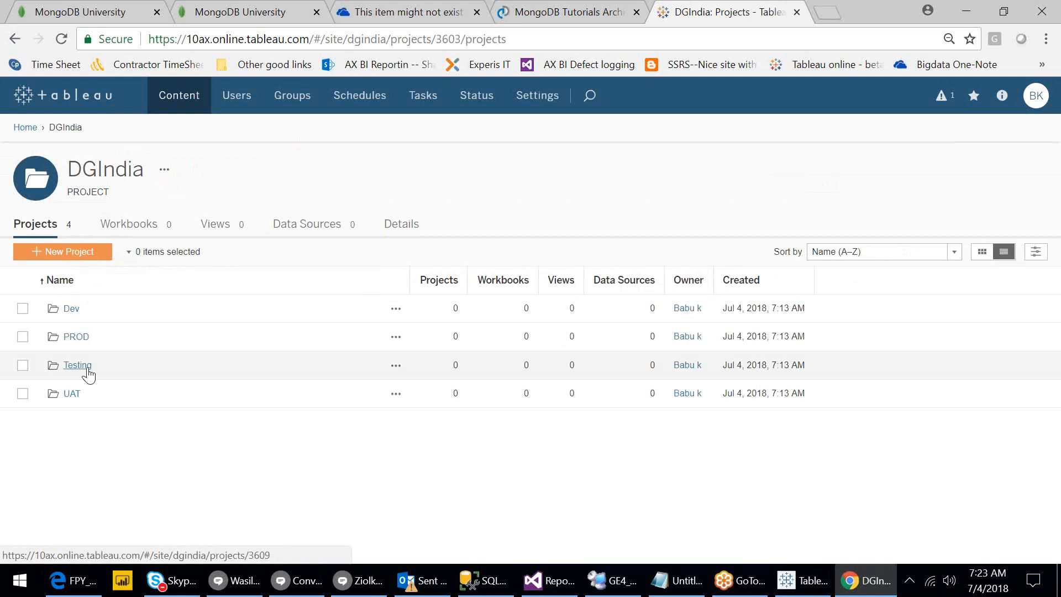
{"action": "left_click", "coordinate": [26, 128]}
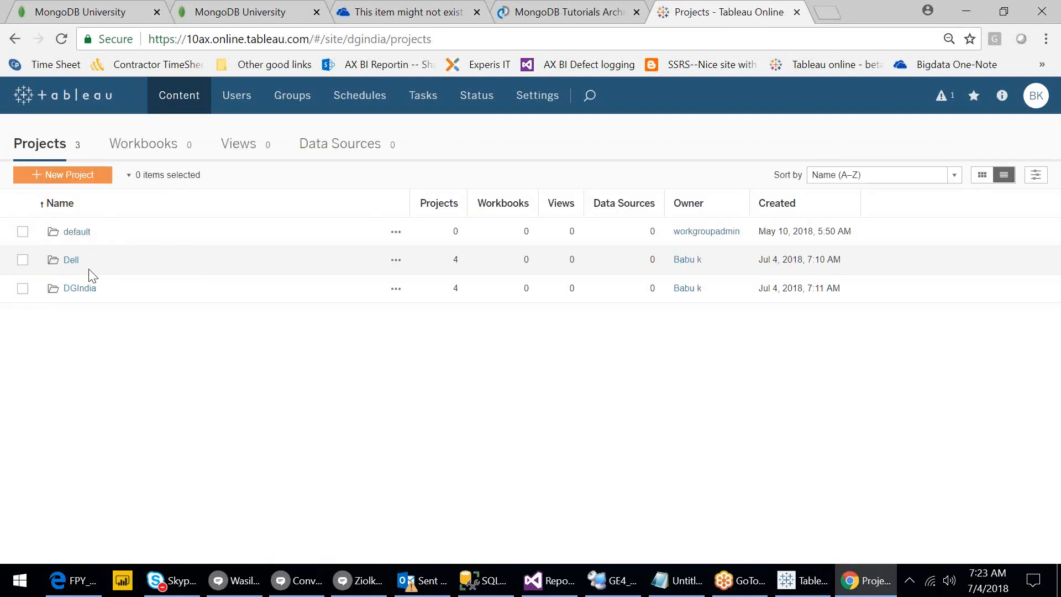
{"action": "left_click", "coordinate": [83, 291]}
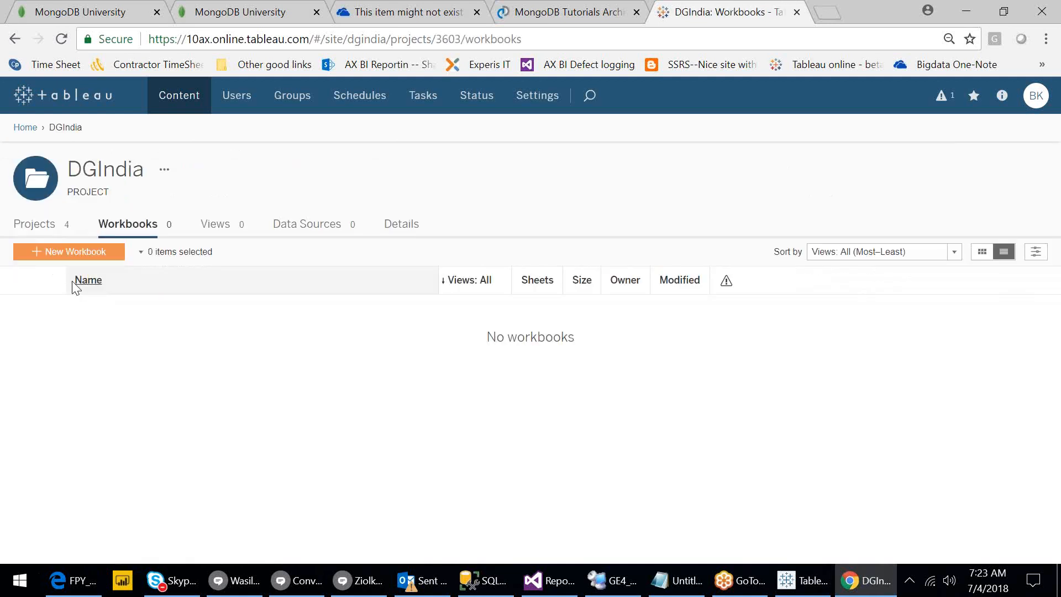
{"action": "left_click", "coordinate": [25, 225]}
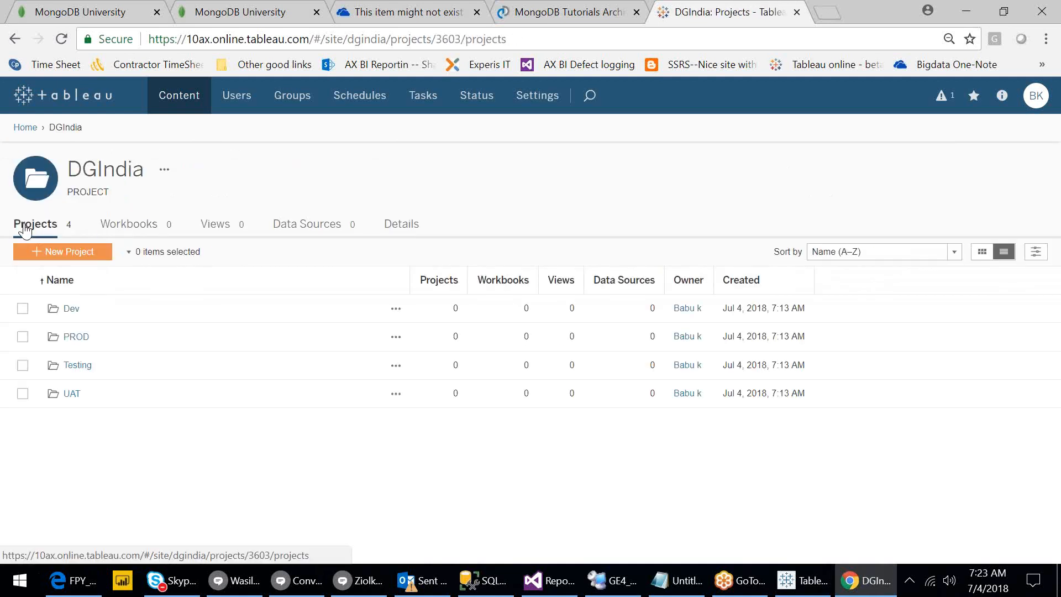
{"action": "left_click", "coordinate": [4, 590]}
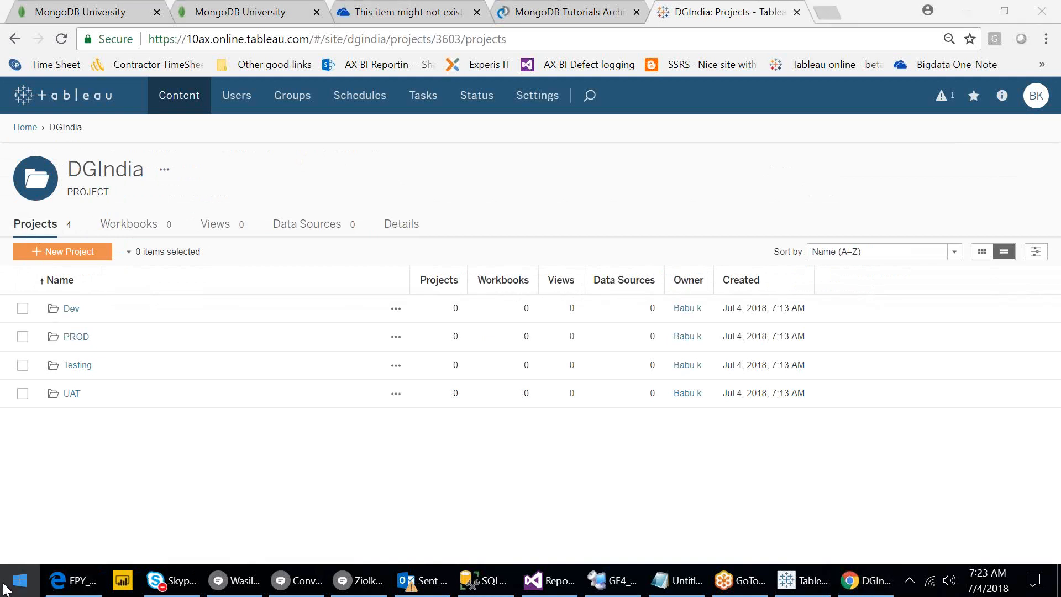
Launch File Explorer from the Start search, browse Downloads and its Personal folder, then close it.
{"action": "left_click", "coordinate": [3, 591]}
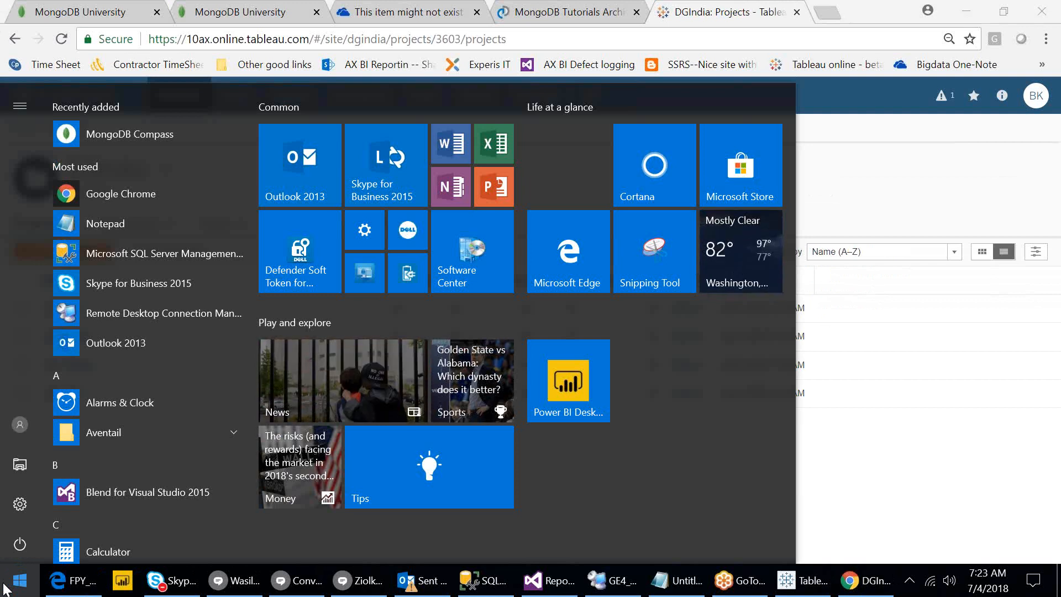
{"action": "type", "text": "fo"}
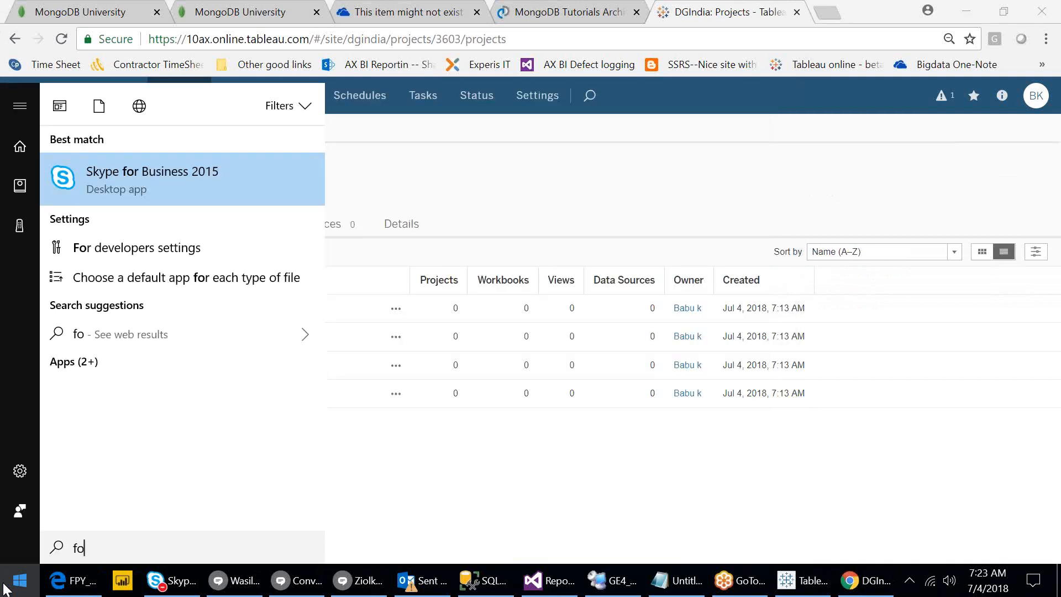
{"action": "key", "text": "BackSpace"}
{"action": "type", "text": "ile"}
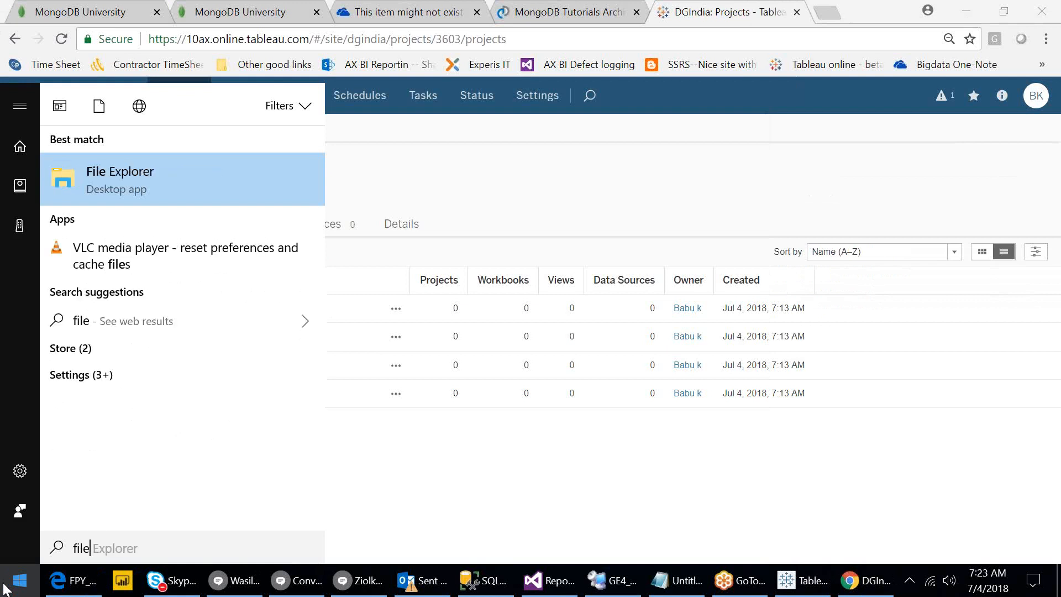
{"action": "left_click", "coordinate": [115, 189]}
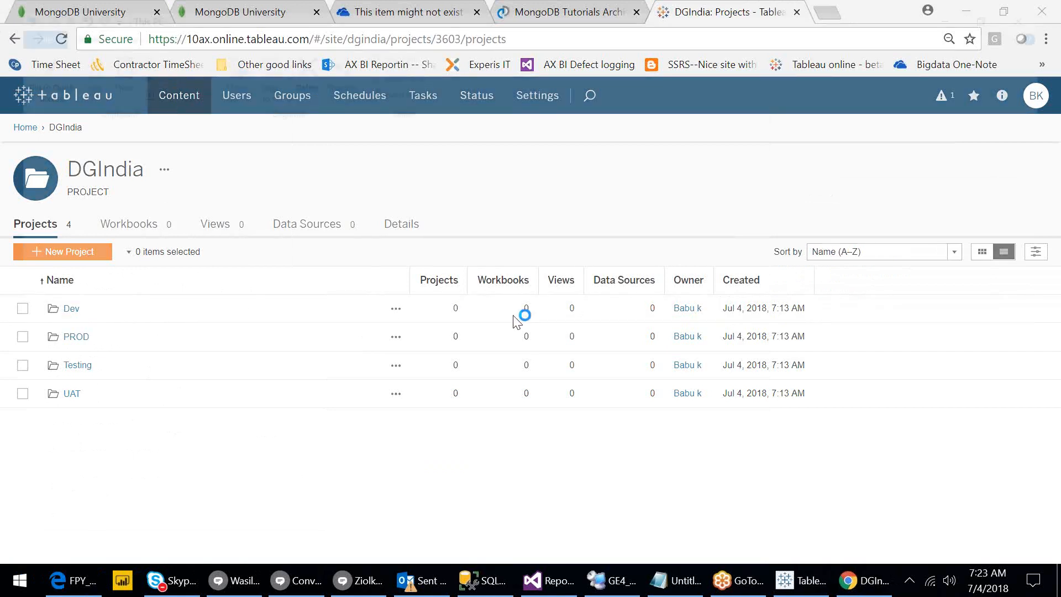
{"action": "left_click", "coordinate": [65, 207]}
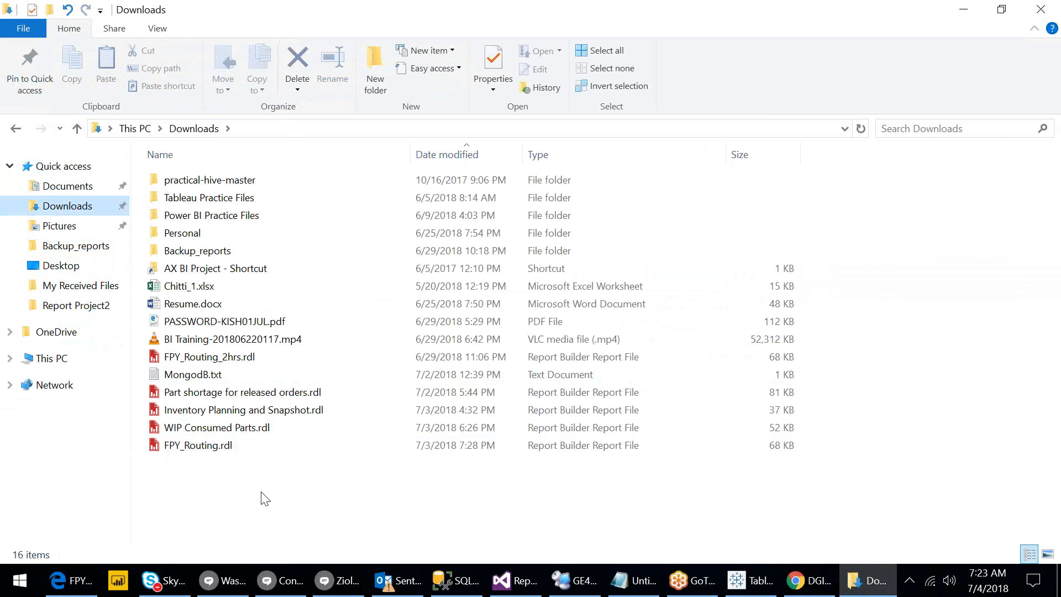
{"action": "double_click", "coordinate": [195, 238]}
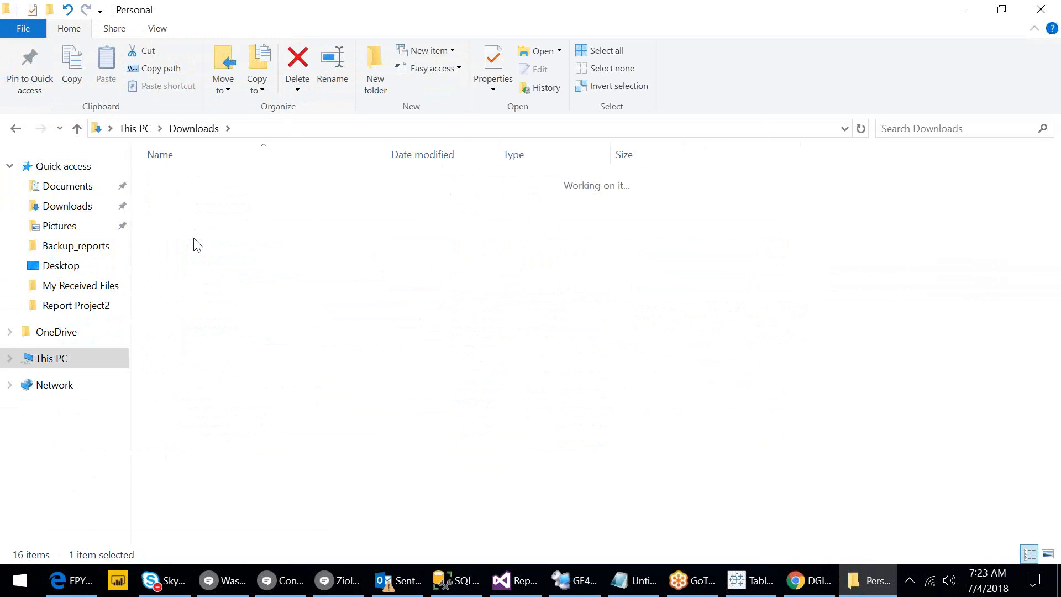
{"action": "key", "text": "BackSpace"}
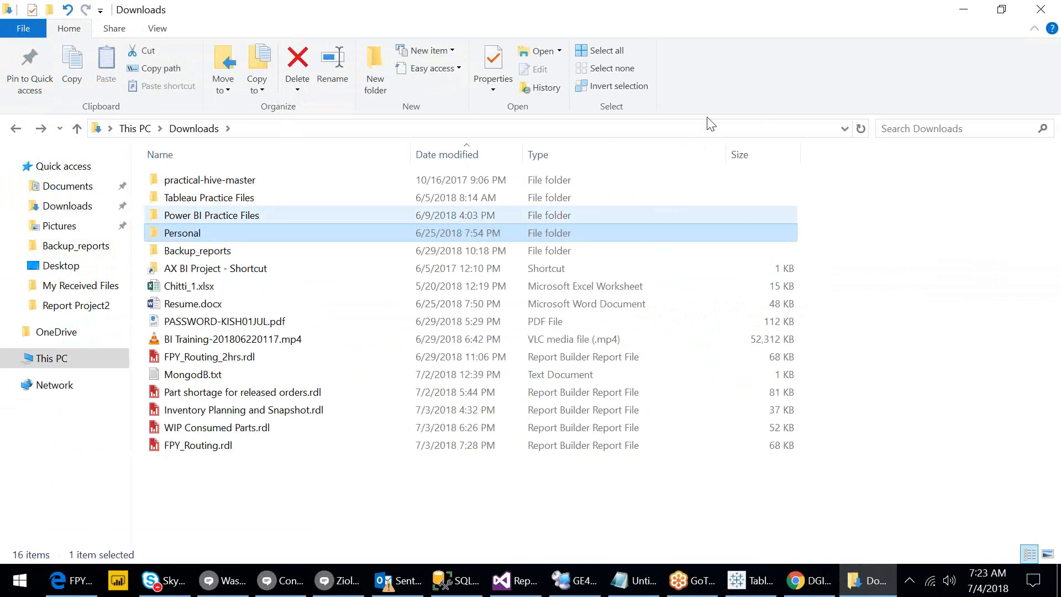
{"action": "left_click", "coordinate": [1045, 12]}
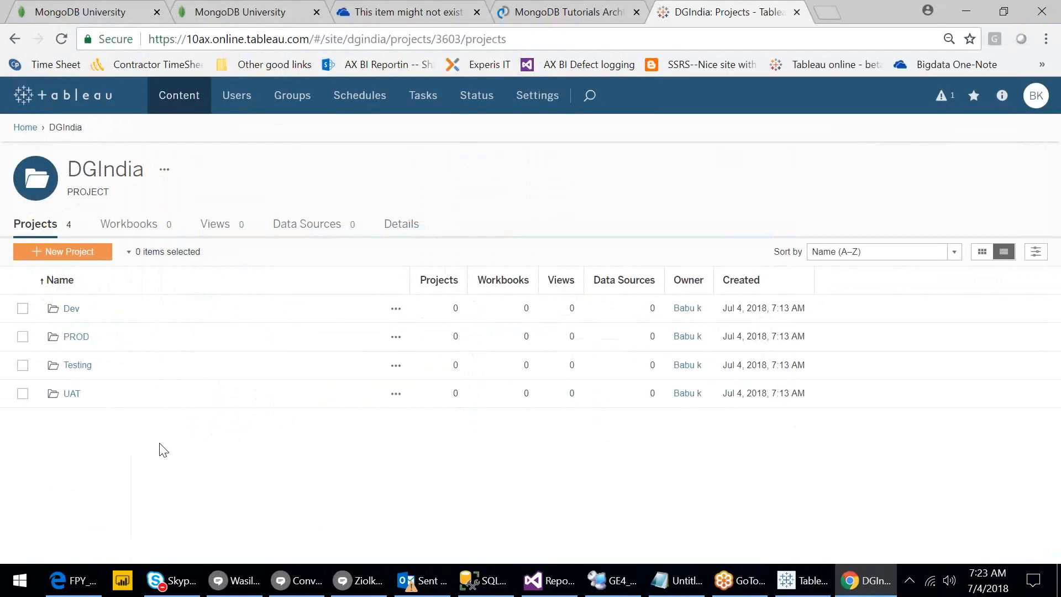
In Tableau Desktop, open Server > Publish Workbook to Tableau Online.
{"action": "left_click", "coordinate": [802, 586]}
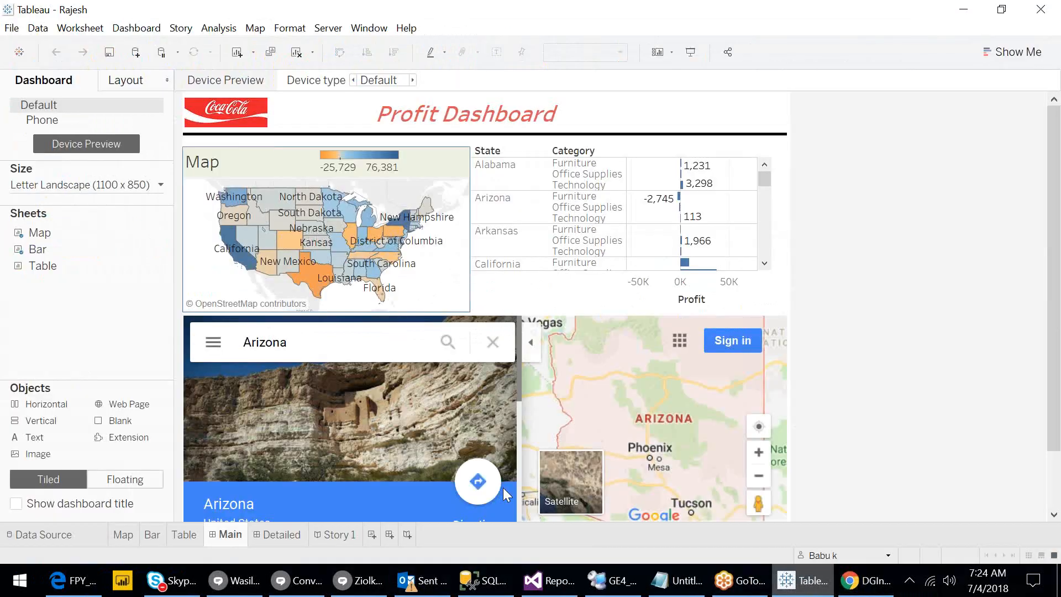
{"action": "left_click", "coordinate": [328, 27]}
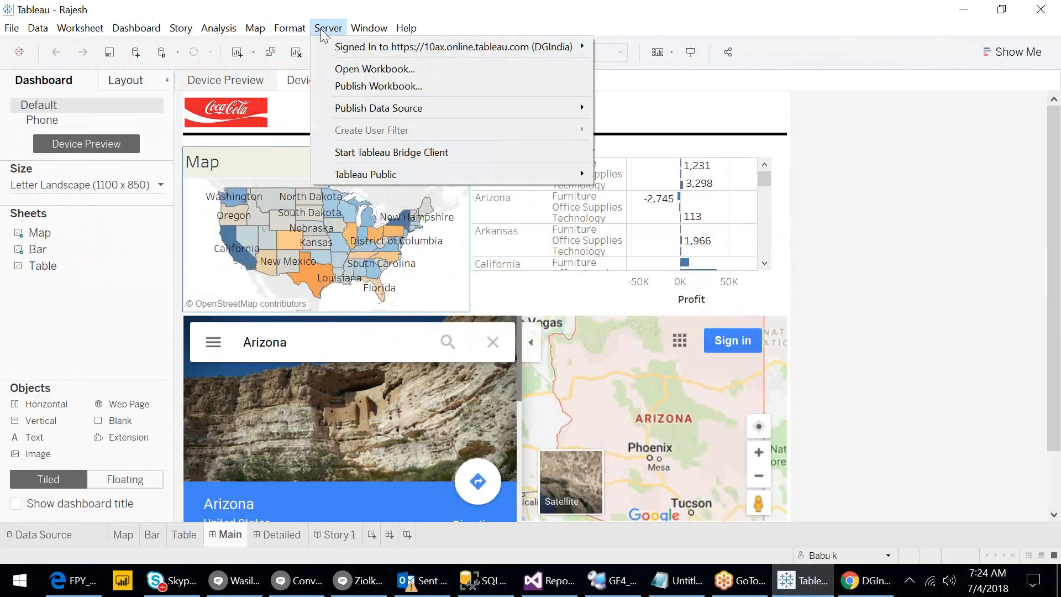
{"action": "left_click", "coordinate": [366, 86]}
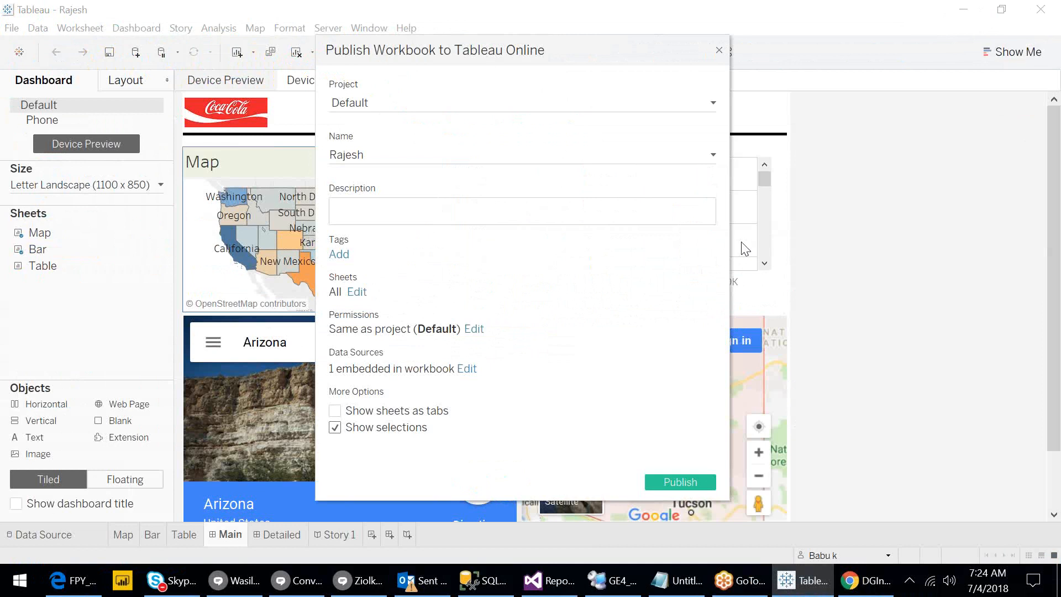
Choose Dev under DGIndia as the destination project.
{"action": "left_click", "coordinate": [489, 105]}
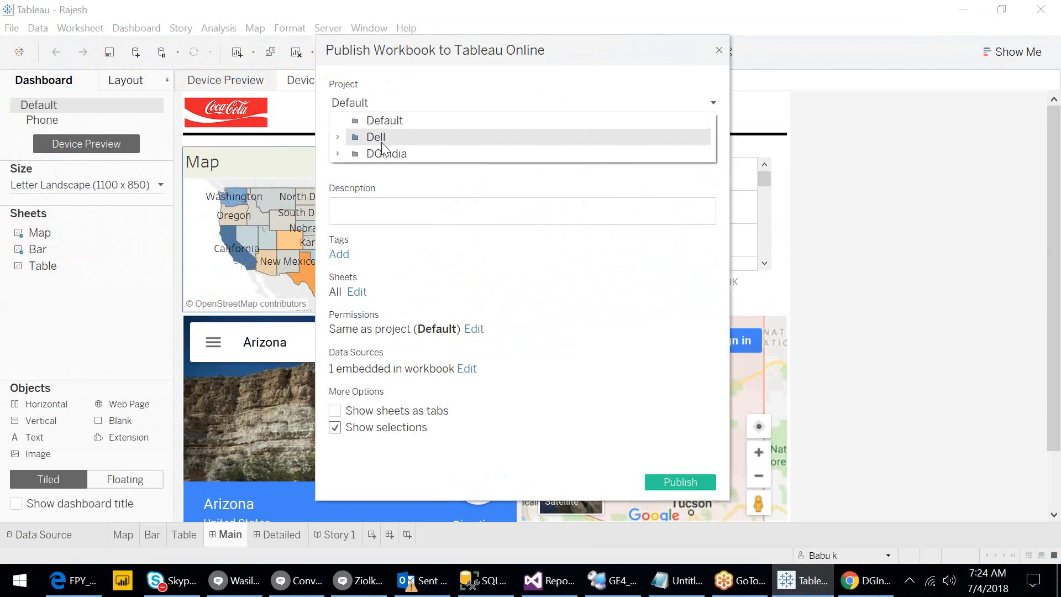
{"action": "left_click", "coordinate": [338, 137]}
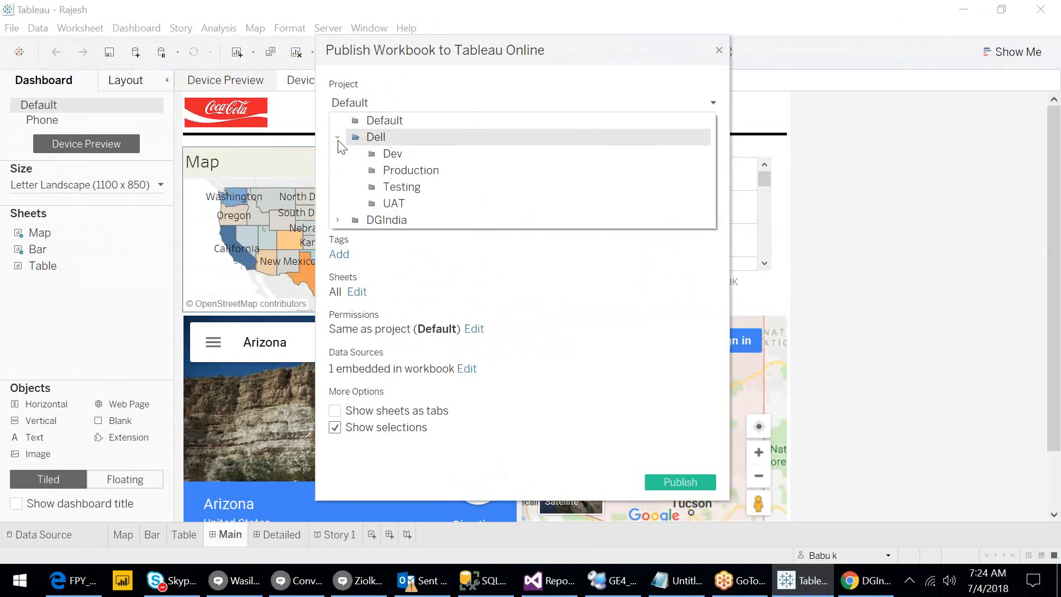
{"action": "left_click", "coordinate": [338, 139]}
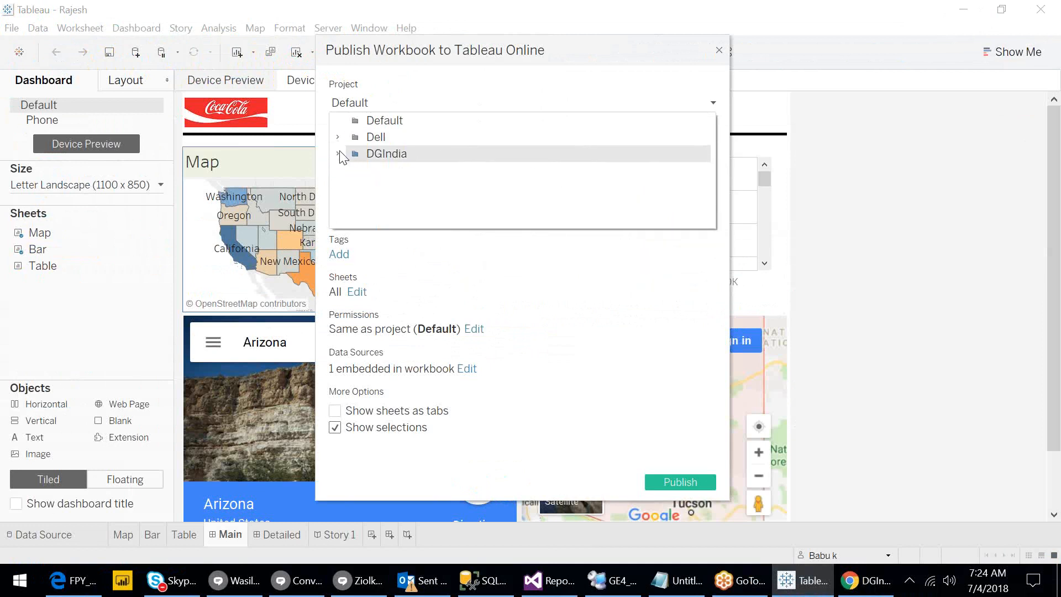
{"action": "left_click", "coordinate": [339, 153]}
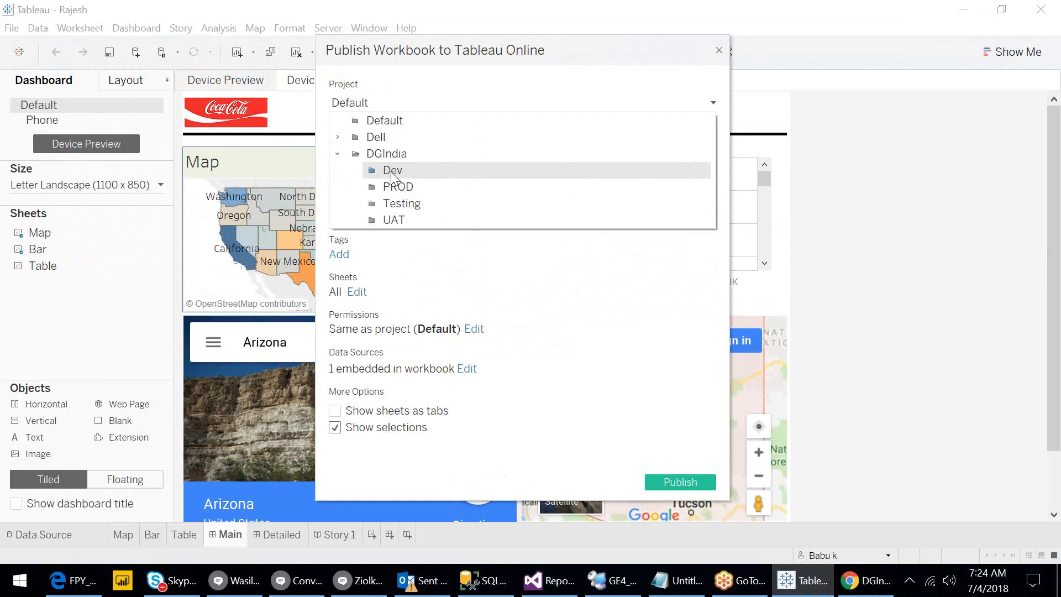
{"action": "left_click", "coordinate": [392, 175]}
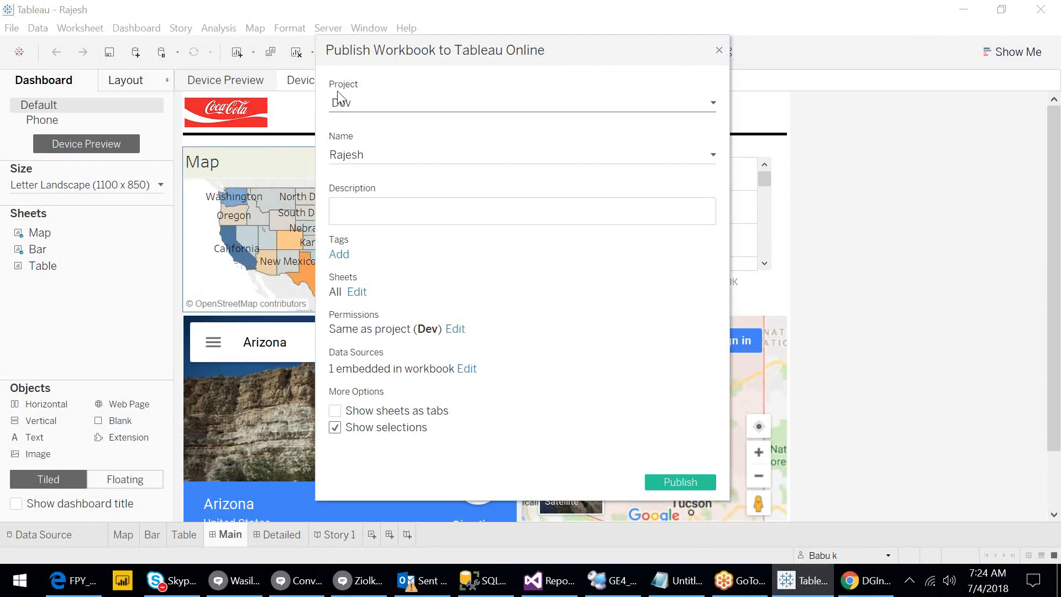
Name the workbook DG_India, then bring up the Sheets list with all six sheets checked.
{"action": "left_click", "coordinate": [387, 153]}
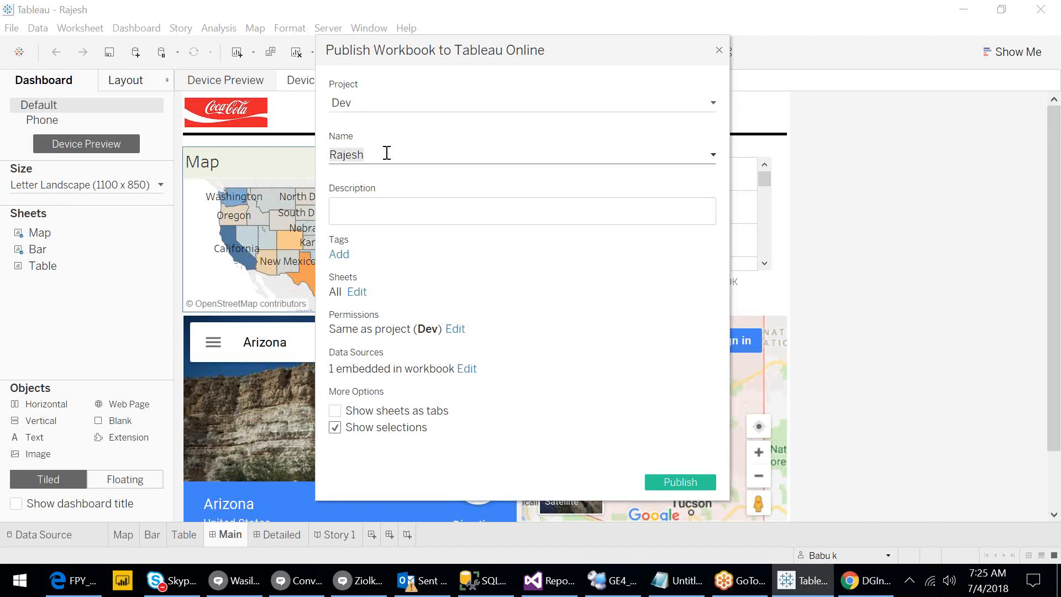
{"action": "type", "text": "Ta"}
{"action": "key", "text": "BackSpace"}
{"action": "key", "text": "BackSpace"}
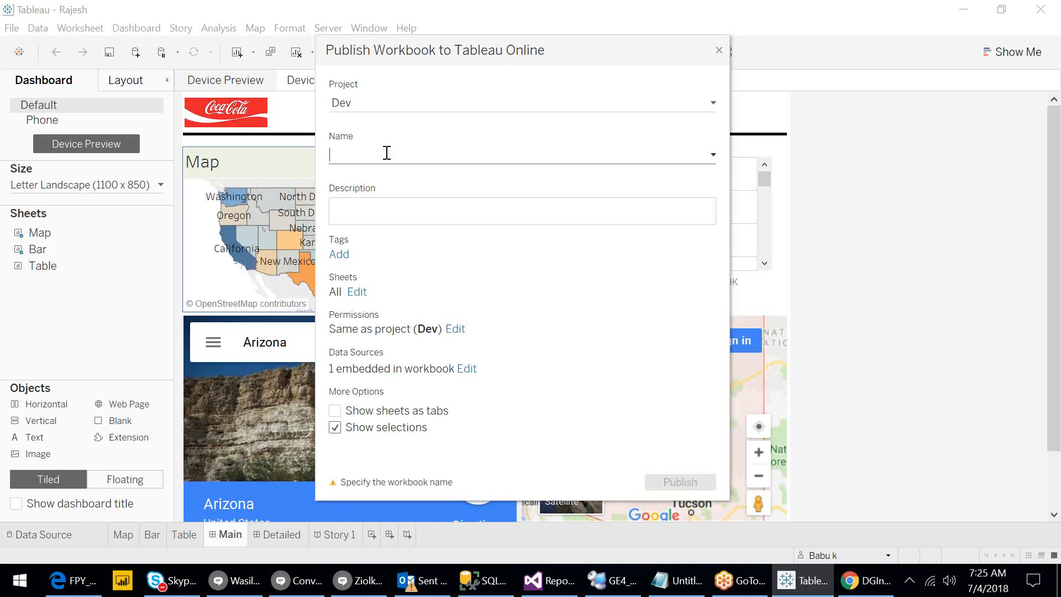
{"action": "type", "text": "DS"}
{"action": "key", "text": "BackSpace"}
{"action": "type", "text": "G"}
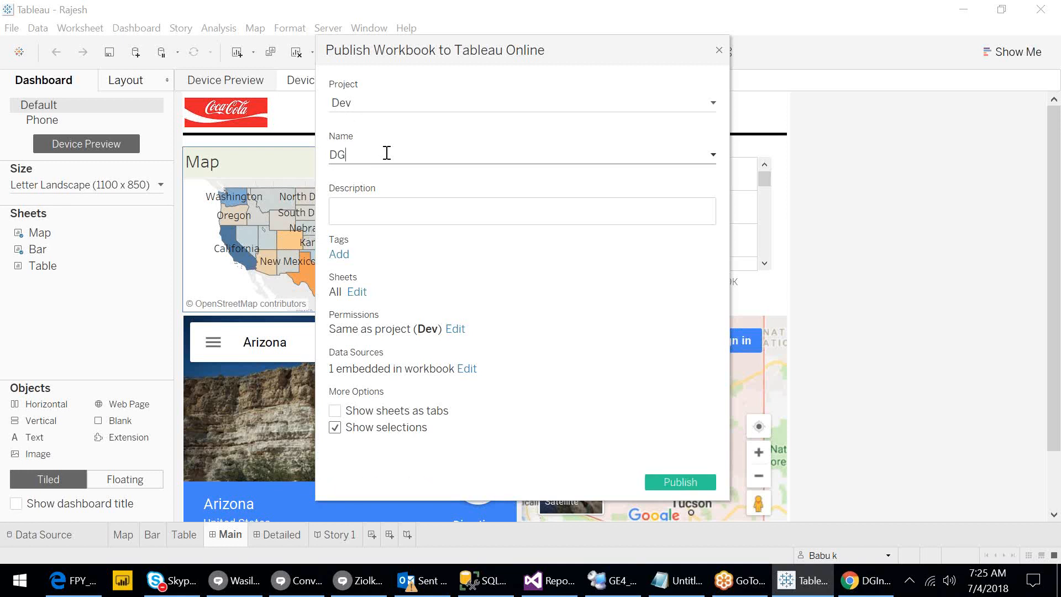
{"action": "type", "text": "_India"}
{"action": "key", "text": "BackSpace"}
{"action": "type", "text": "_July19"}
{"action": "key", "text": "BackSpace"}
{"action": "key", "text": "BackSpace"}
{"action": "key", "text": "BackSpace"}
{"action": "key", "text": "BackSpace"}
{"action": "key", "text": "BackSpace"}
{"action": "key", "text": "BackSpace"}
{"action": "key", "text": "BackSpace"}
{"action": "left_click", "coordinate": [409, 206]}
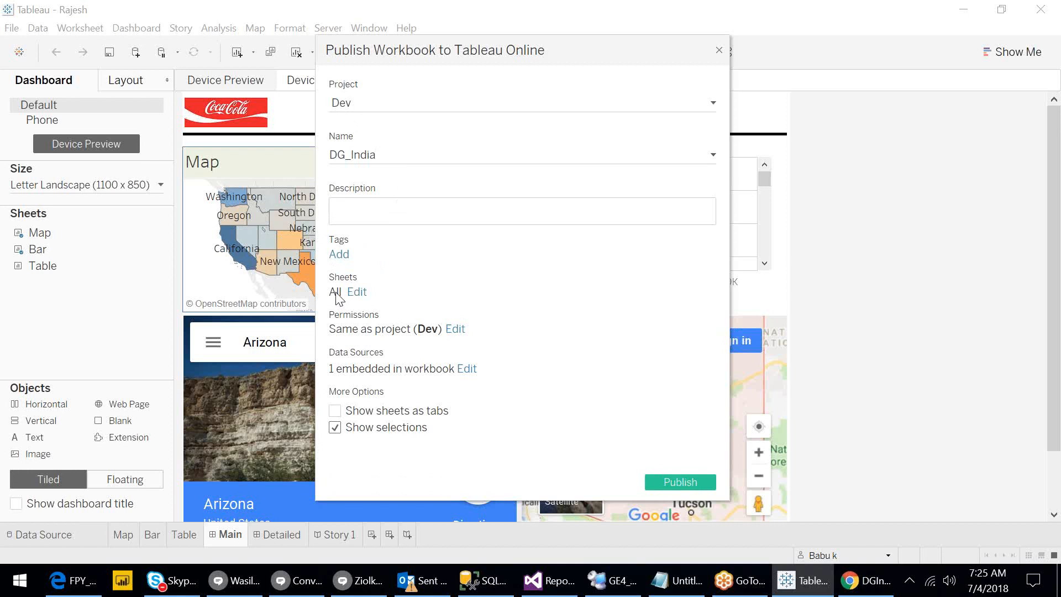
{"action": "left_click", "coordinate": [357, 294]}
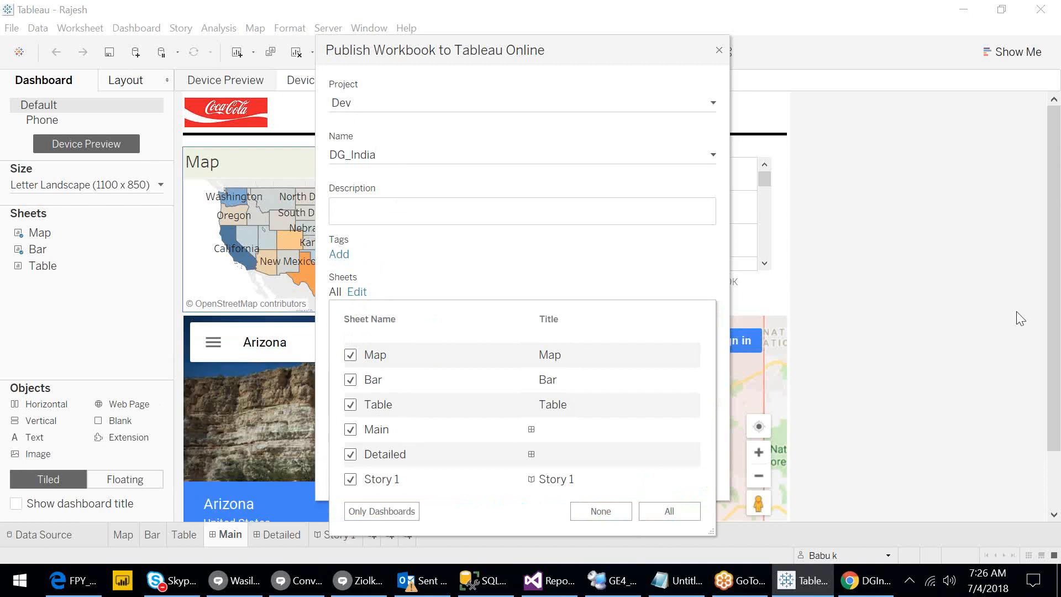
{"action": "left_click", "coordinate": [1035, 295]}
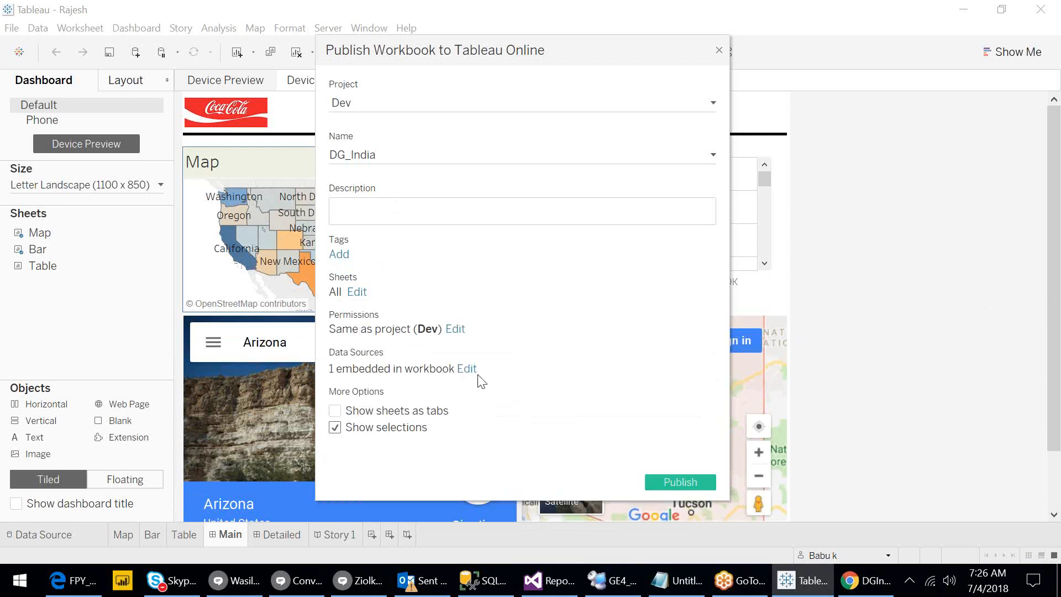
{"action": "left_click", "coordinate": [357, 293]}
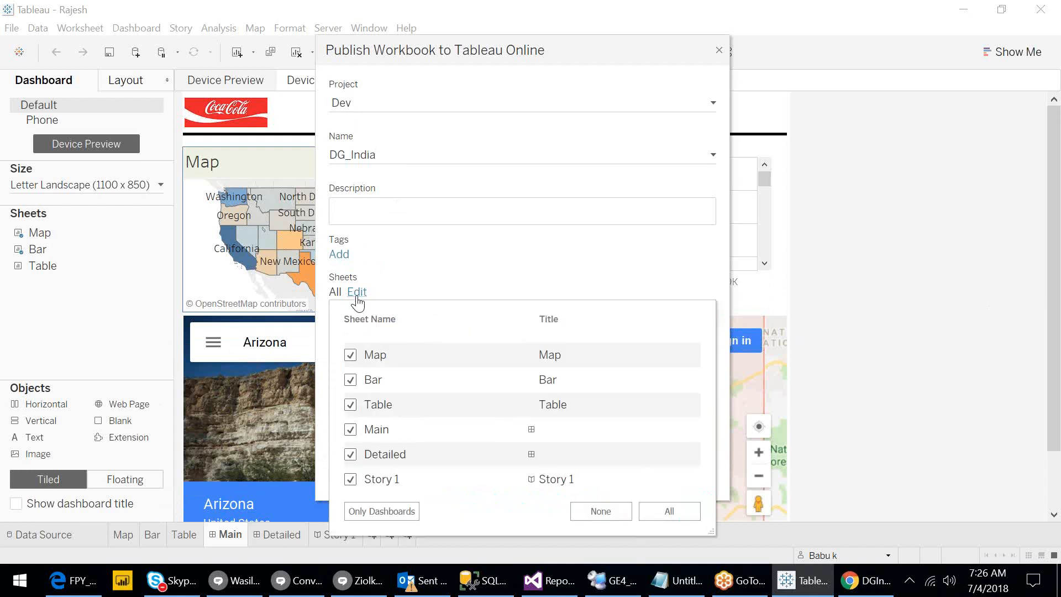
{"action": "left_click", "coordinate": [350, 480]}
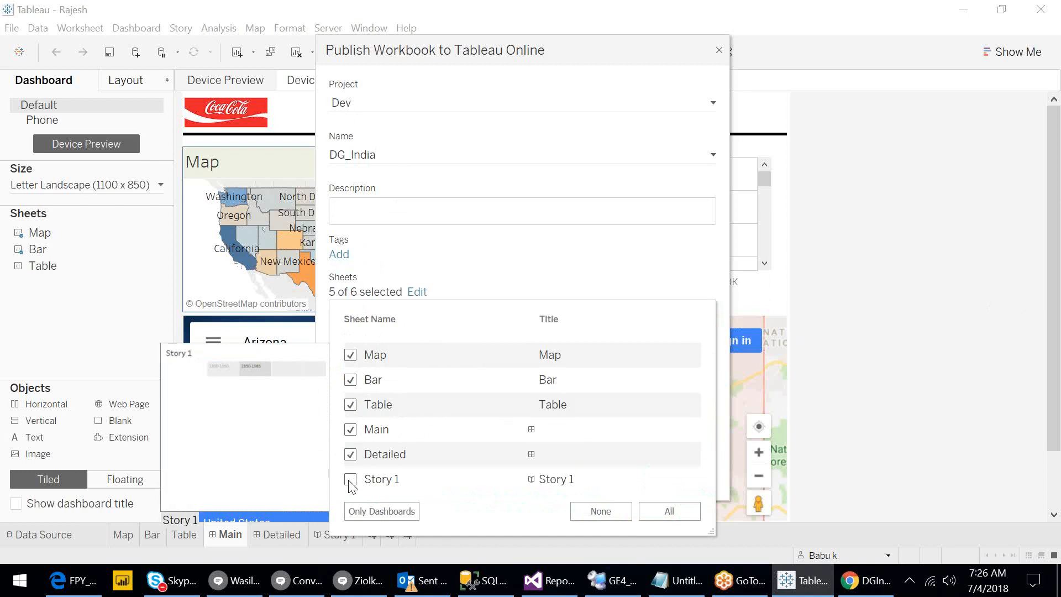
{"action": "left_click", "coordinate": [351, 479]}
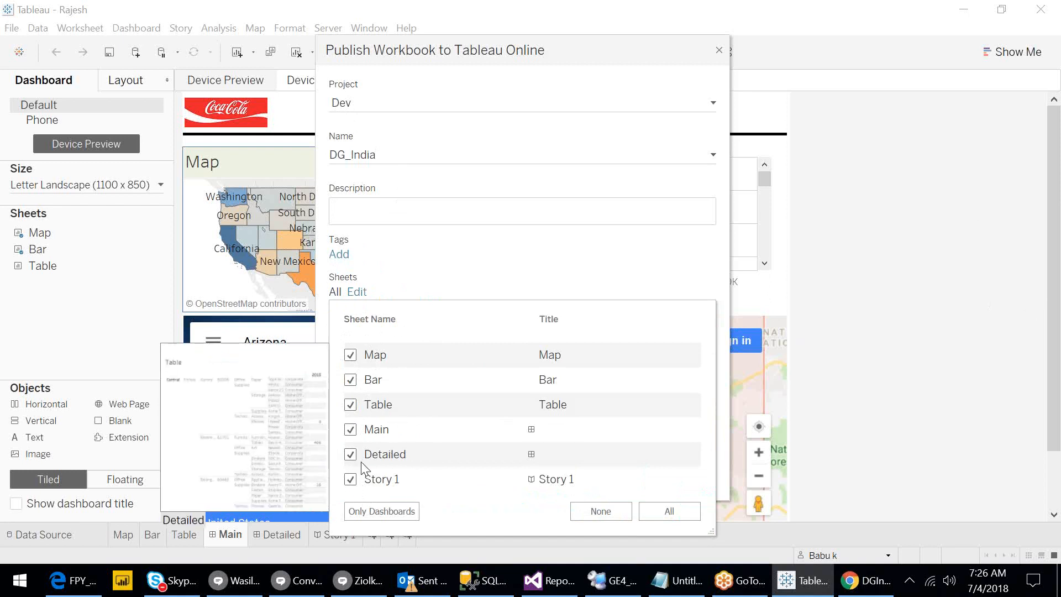
{"action": "left_click", "coordinate": [449, 279]}
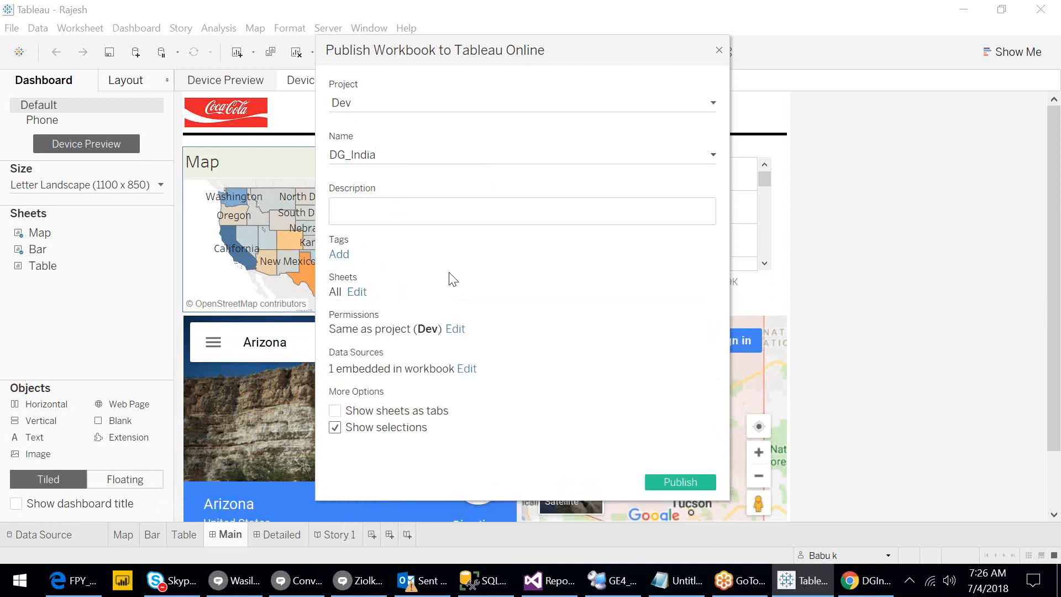
{"action": "left_click", "coordinate": [357, 293]}
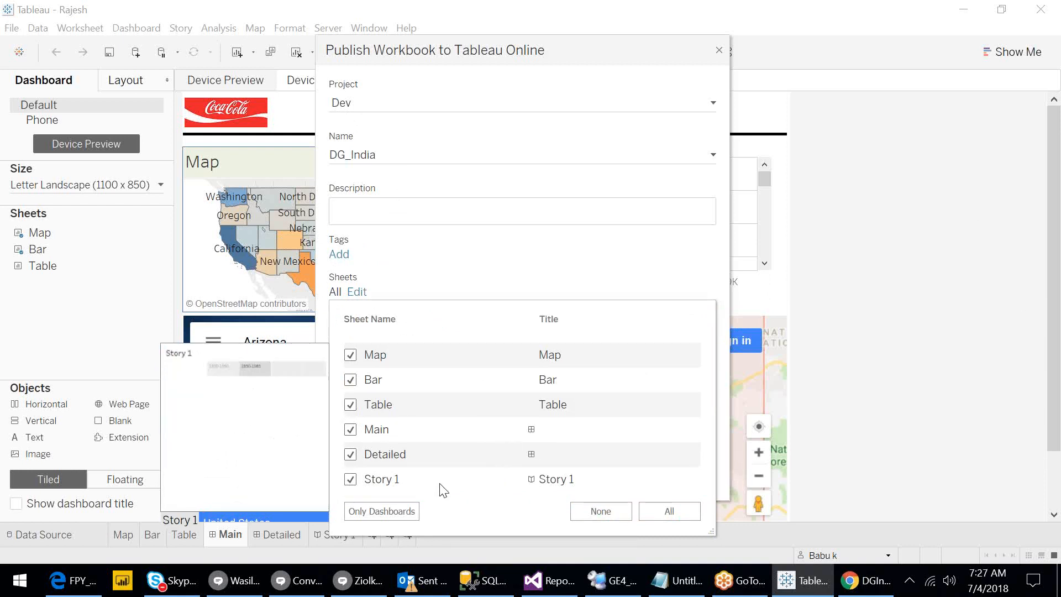
{"action": "left_click", "coordinate": [402, 517]}
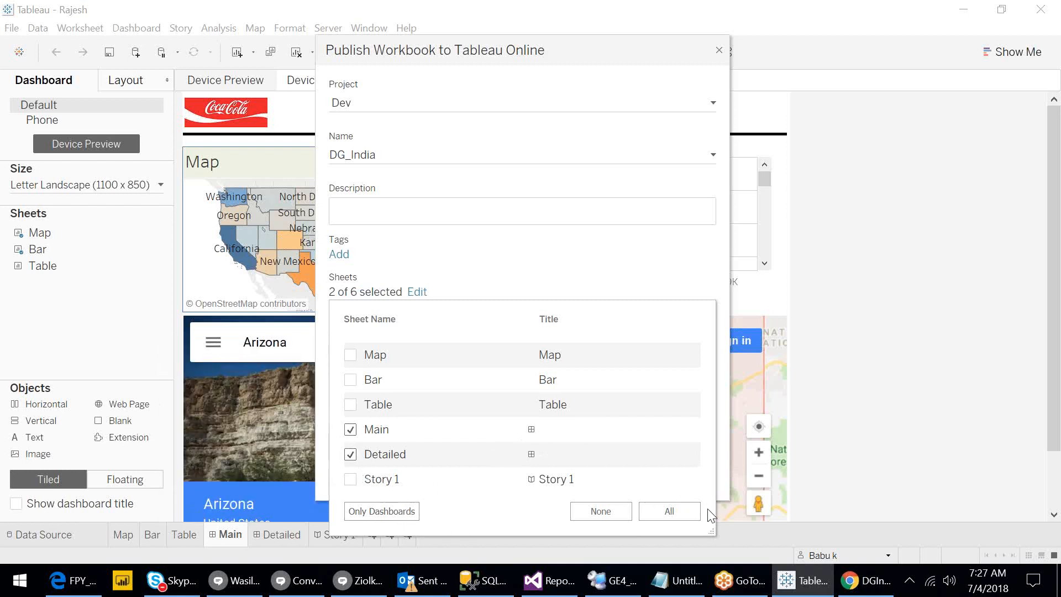
{"action": "left_click", "coordinate": [681, 516]}
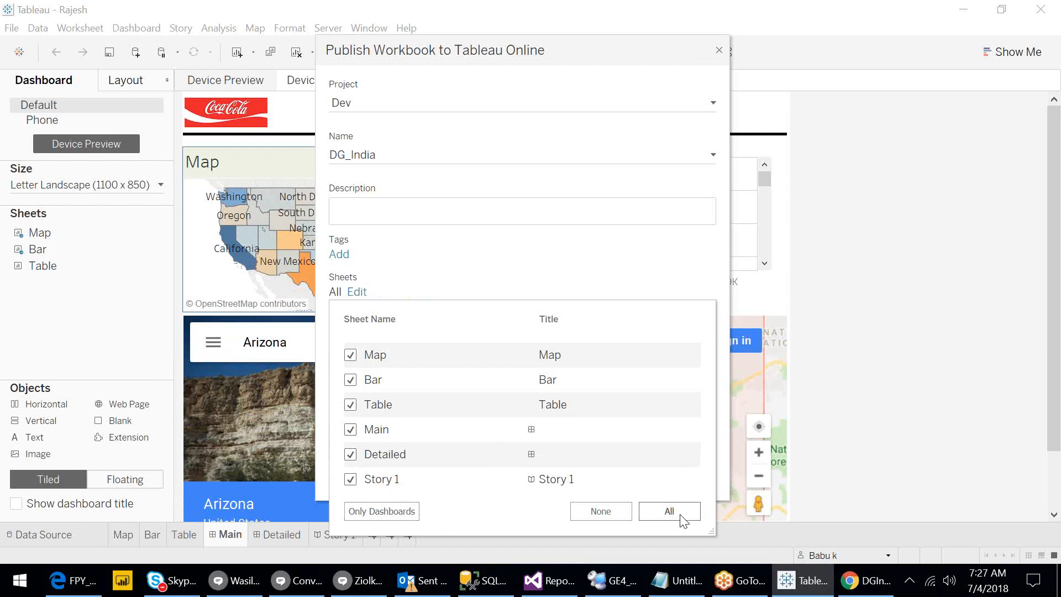
Close the sheets list and review permissions, keeping them the same as the Dev project.
{"action": "left_click", "coordinate": [392, 295]}
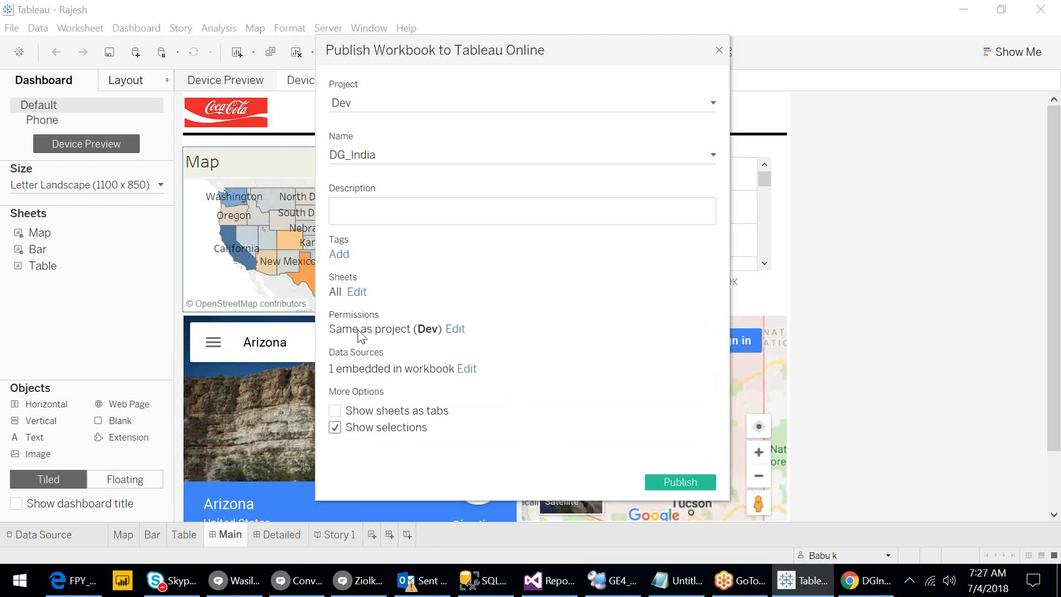
{"action": "left_click", "coordinate": [456, 330]}
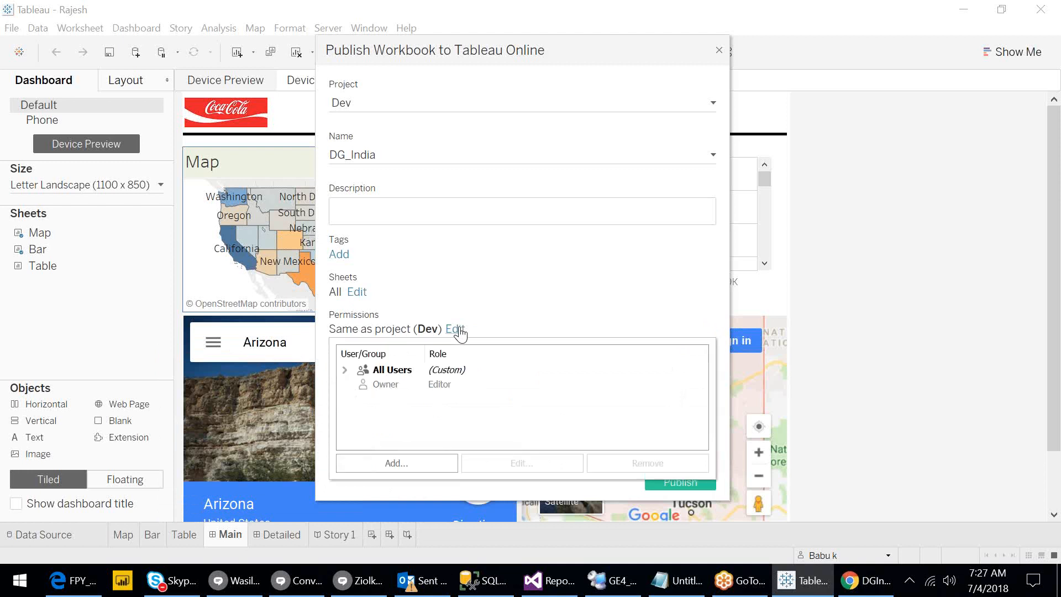
{"action": "left_click", "coordinate": [345, 370]}
{"action": "left_click", "coordinate": [345, 370]}
{"action": "left_click", "coordinate": [499, 331]}
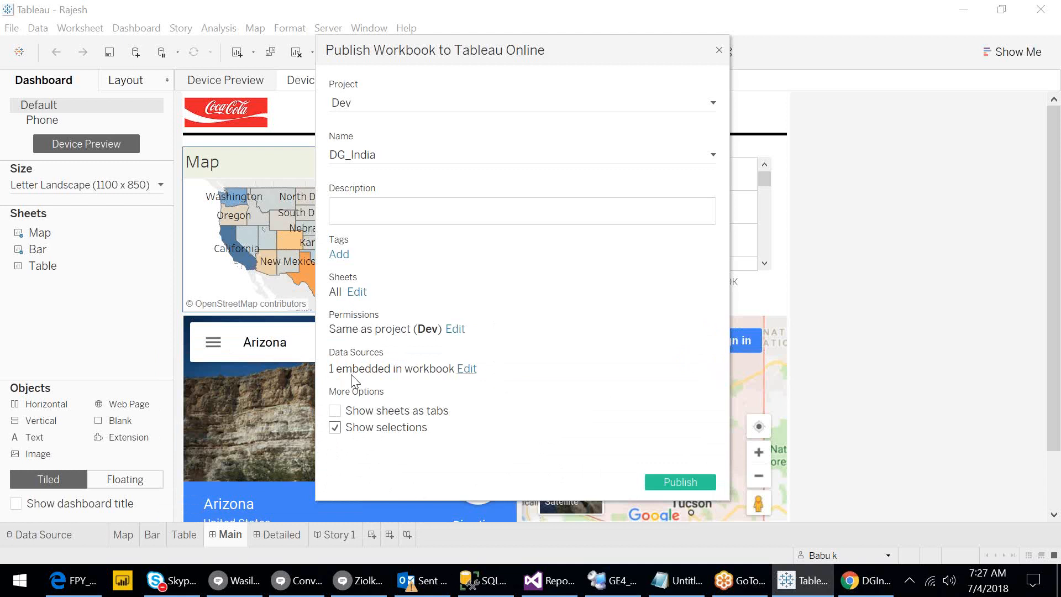
Set the Orders data source's publish type to Published separately, then switch to the browser.
{"action": "left_click", "coordinate": [467, 369]}
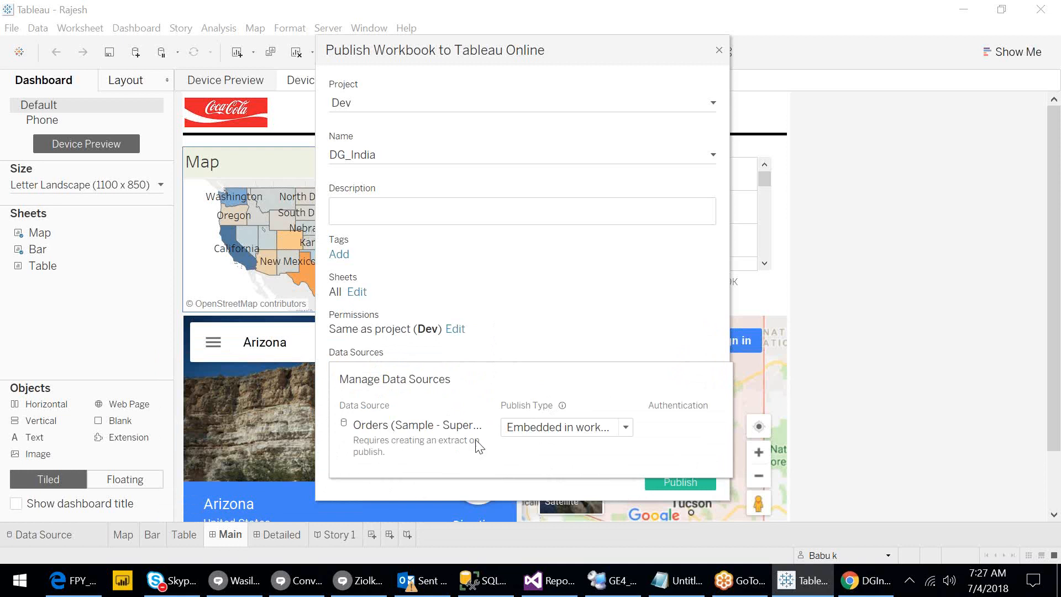
{"action": "left_click", "coordinate": [627, 430]}
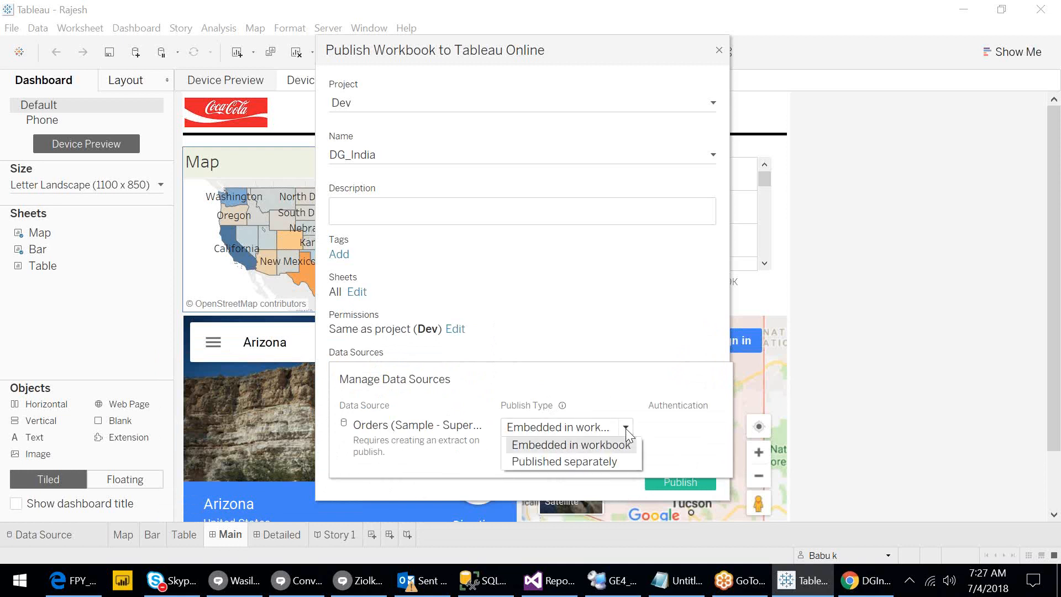
{"action": "left_click", "coordinate": [609, 461]}
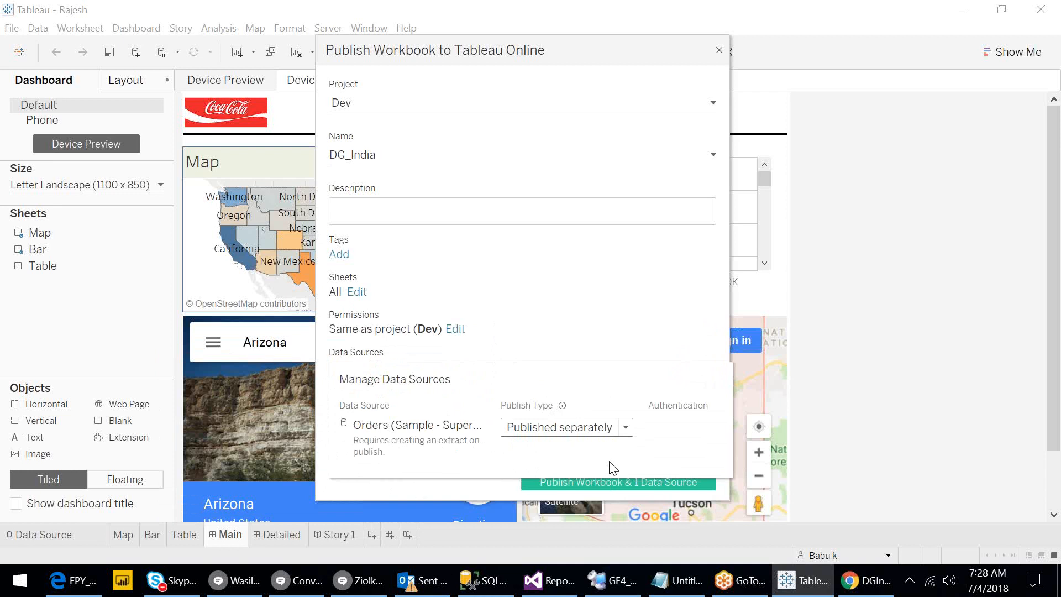
{"action": "left_click", "coordinate": [584, 436]}
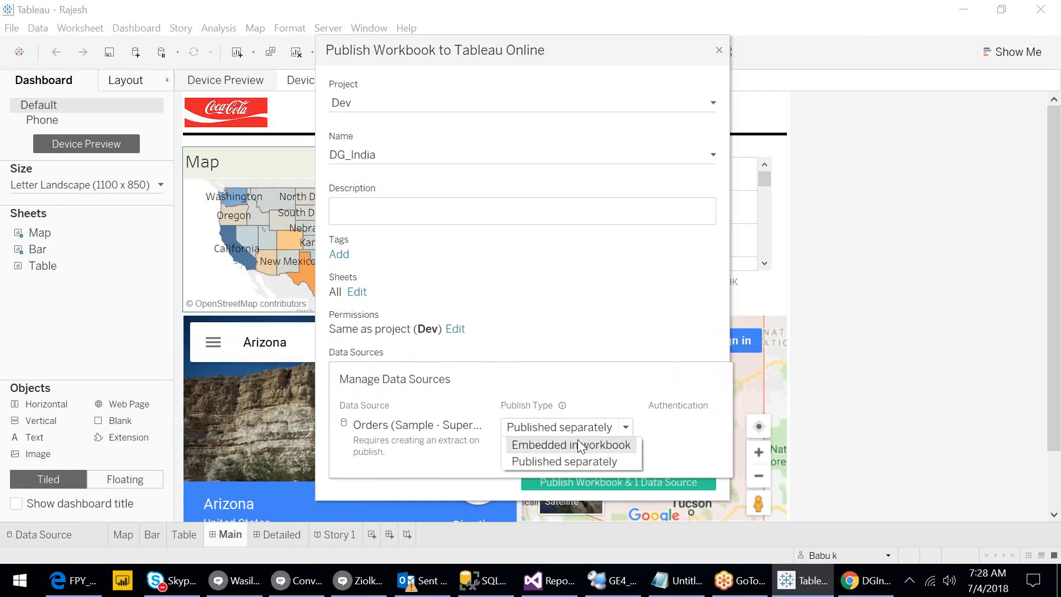
{"action": "left_click", "coordinate": [581, 442]}
{"action": "left_click", "coordinate": [572, 430]}
{"action": "left_click", "coordinate": [564, 463]}
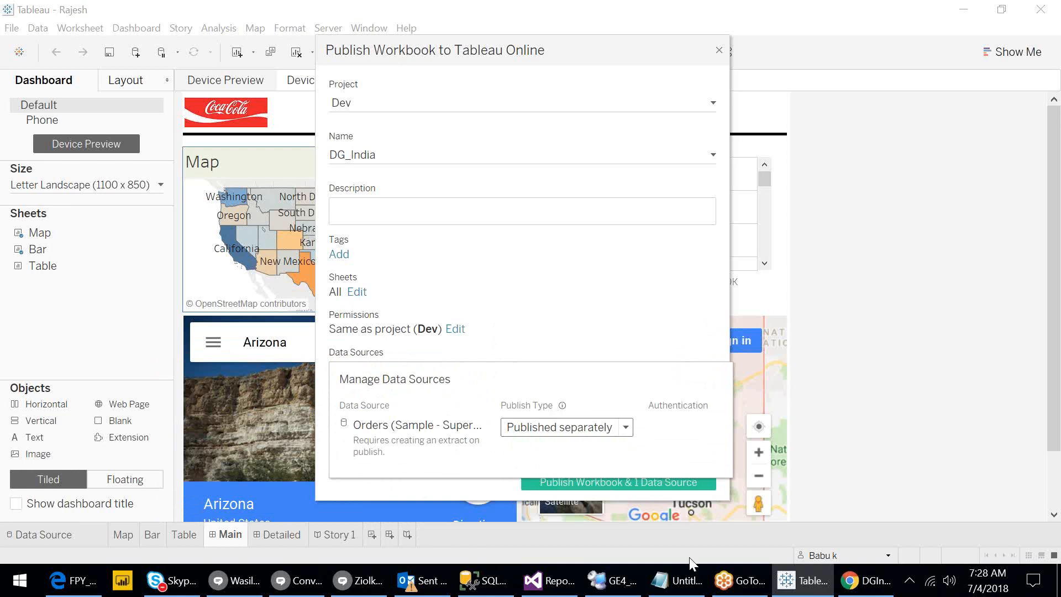
{"action": "left_click", "coordinate": [864, 580]}
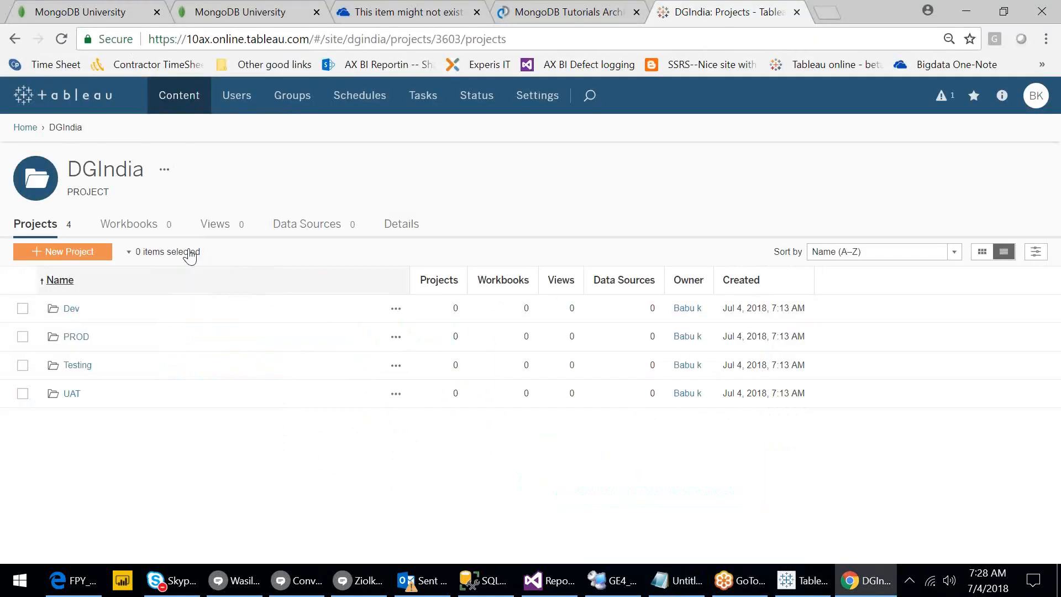
Confirm the site's Workbooks list is empty, return to Projects, and bring Notepad forward.
{"action": "left_click", "coordinate": [187, 102]}
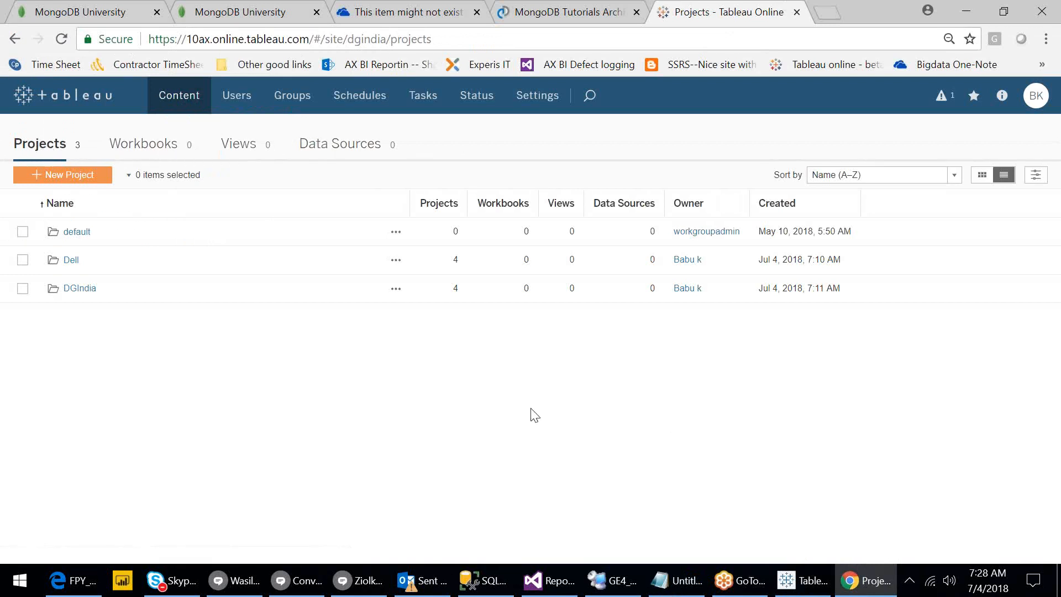
{"action": "left_click", "coordinate": [150, 151]}
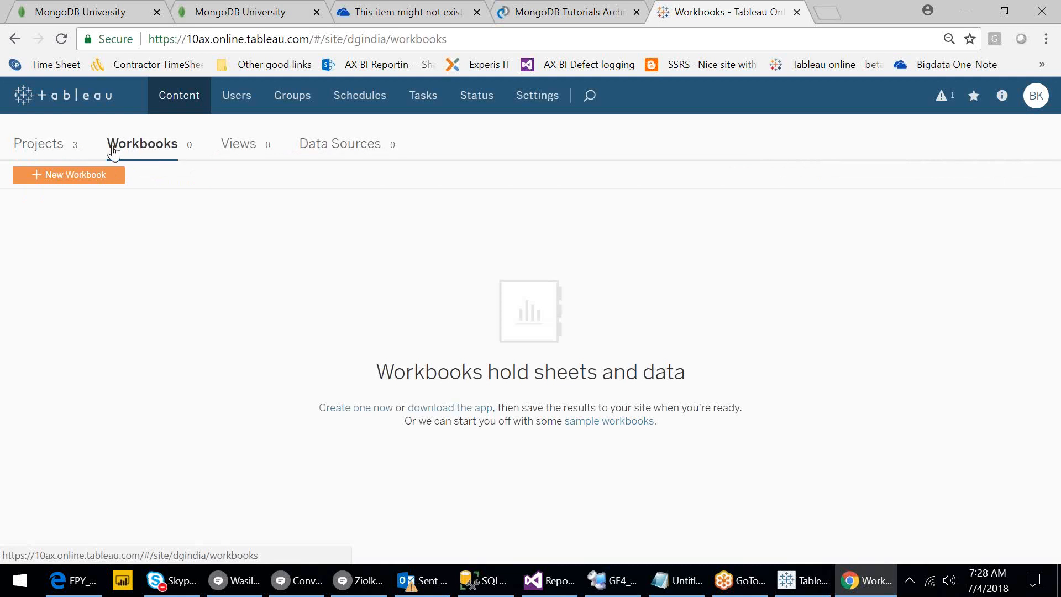
{"action": "left_click", "coordinate": [54, 149]}
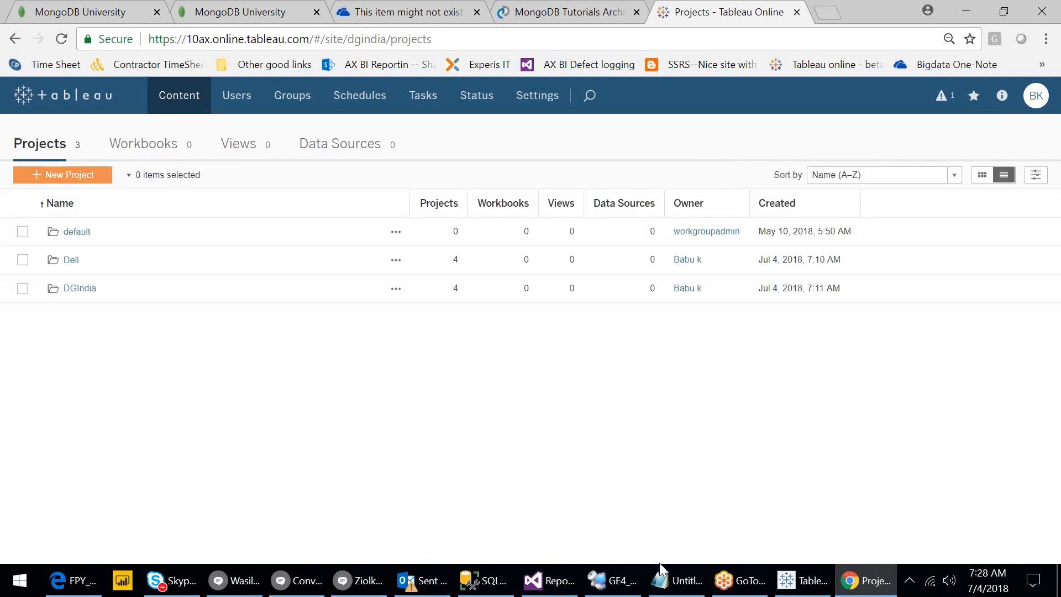
{"action": "left_click", "coordinate": [673, 590]}
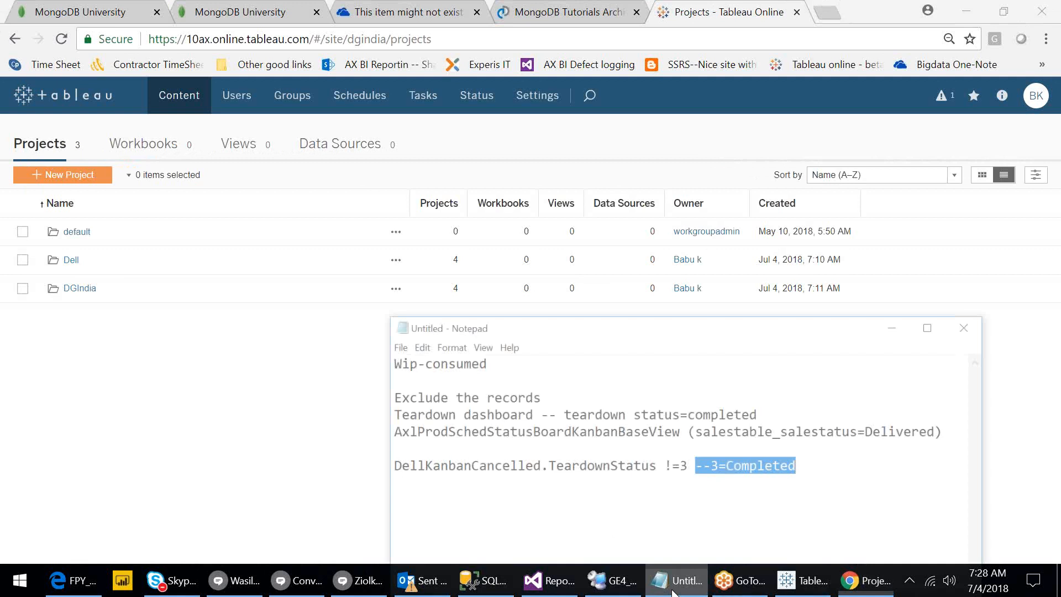
Replace the notes with 'Embeded = data inside packet' and 'Seperate = deploy data to datasource folder under tableau server'.
{"action": "key", "text": "ctrl+a"}
{"action": "key", "text": "Delete"}
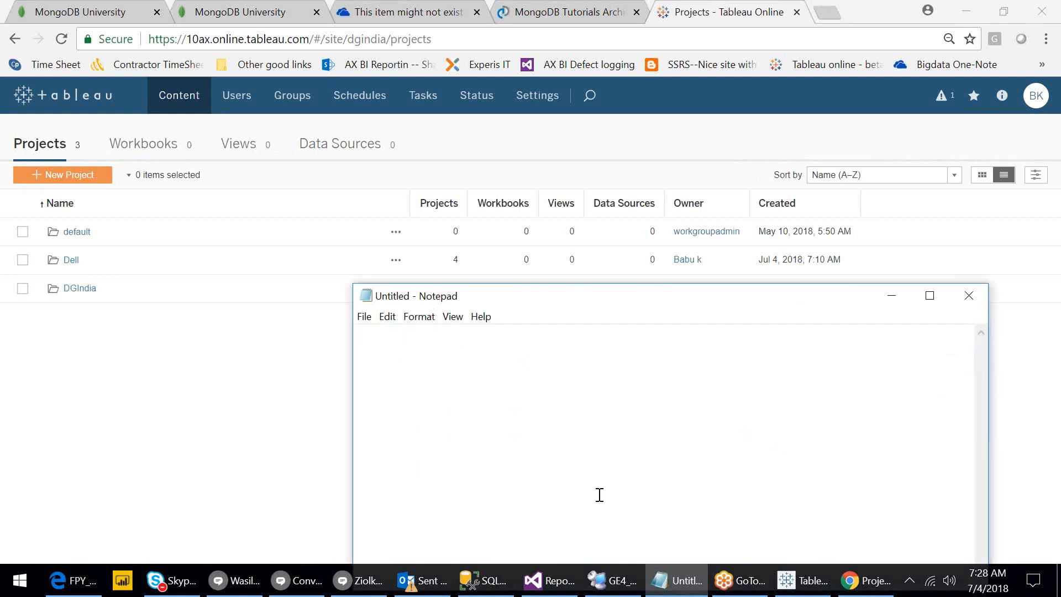
{"action": "type", "text": "Embeded = data inside packet"}
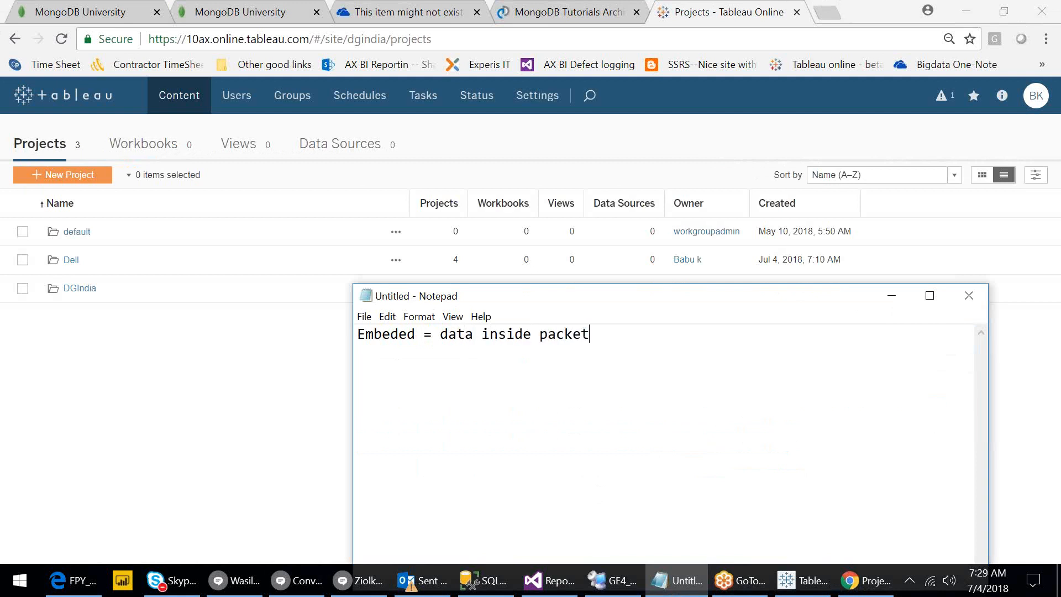
{"action": "key", "text": "Return"}
{"action": "type", "text": "Seperate -"}
{"action": "key", "text": "BackSpace"}
{"action": "type", "text": "= deploy "}
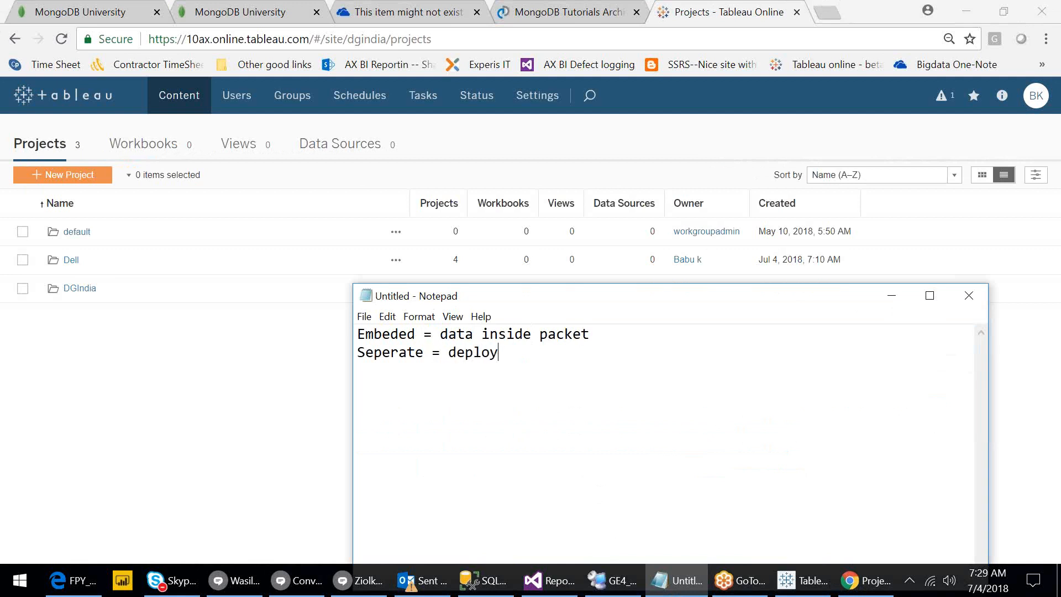
{"action": "type", "text": "data to datasource f"}
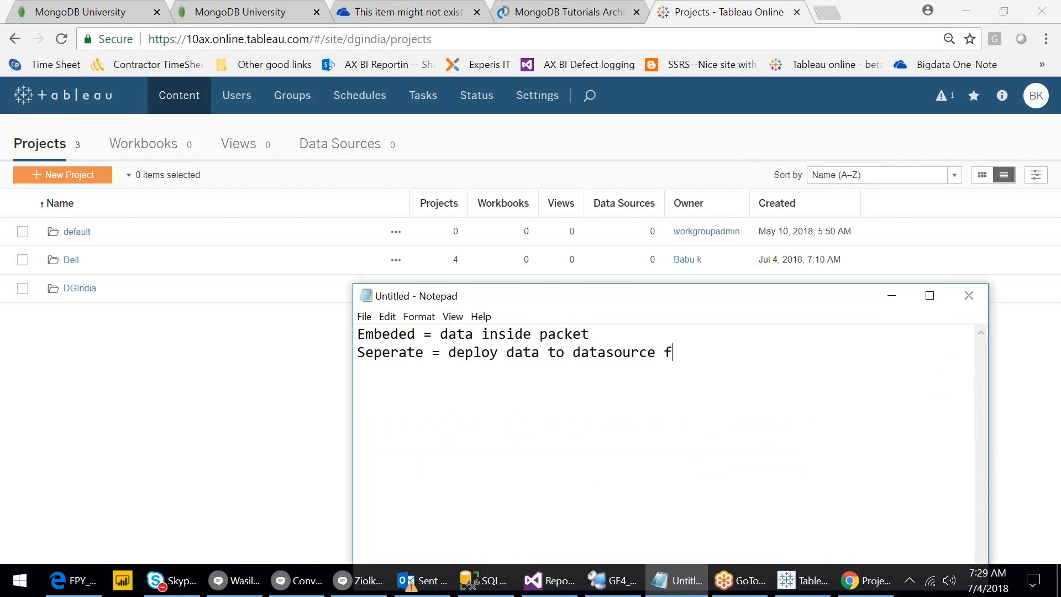
{"action": "type", "text": "older under tableau s"}
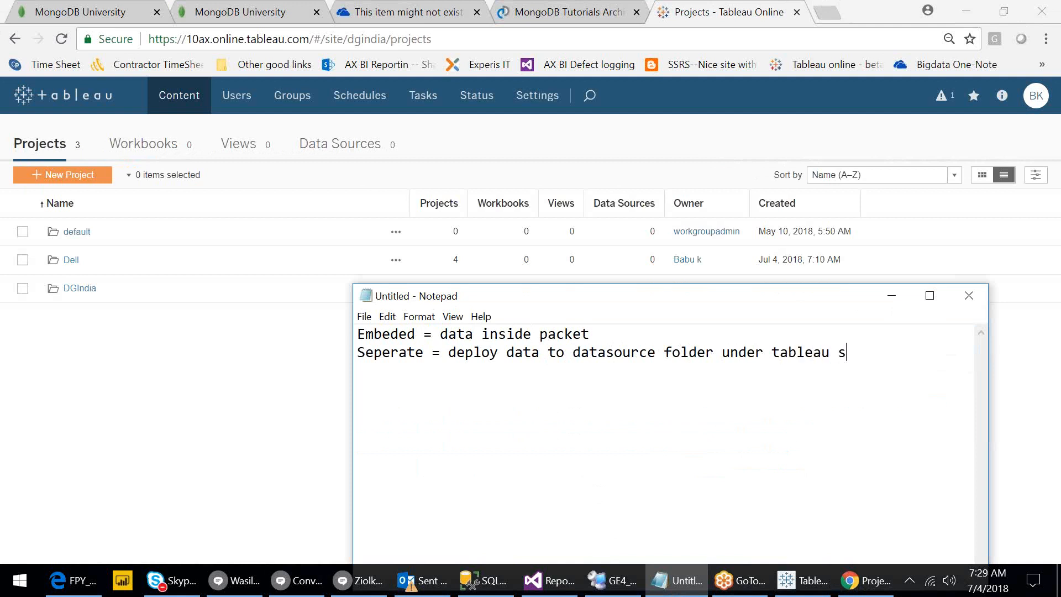
{"action": "type", "text": "erver"}
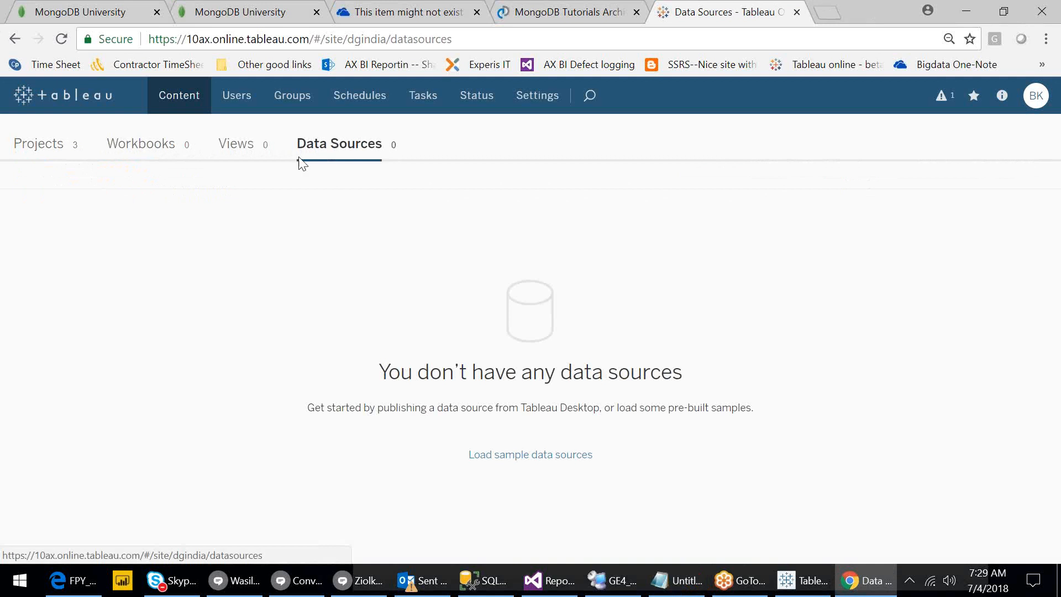
Check the site still has no workbooks, then return to Tableau Desktop's DG_India publish dialog.
{"action": "left_click", "coordinate": [152, 146]}
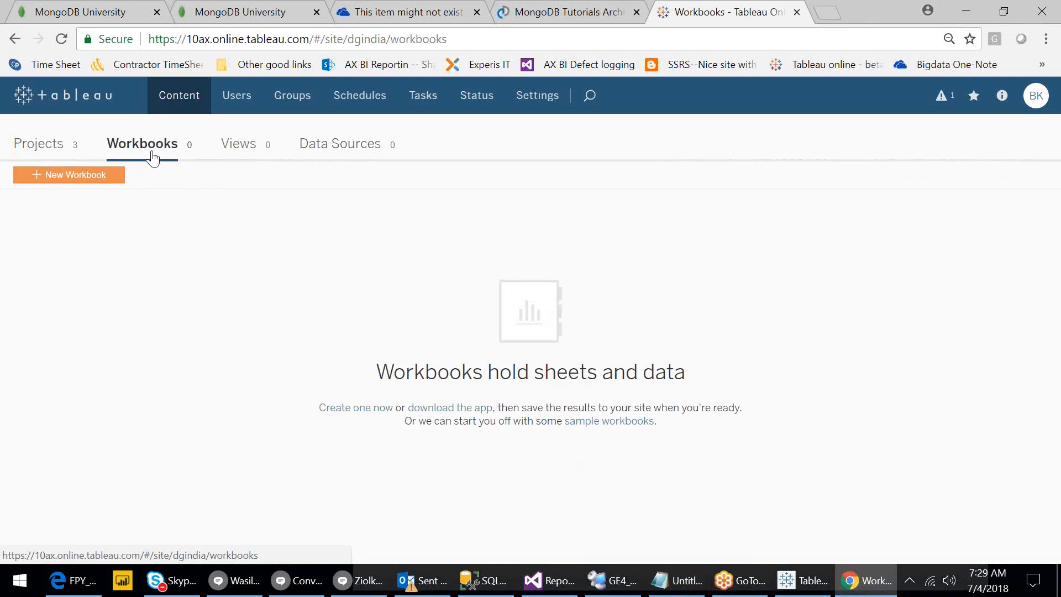
{"action": "left_click", "coordinate": [49, 146]}
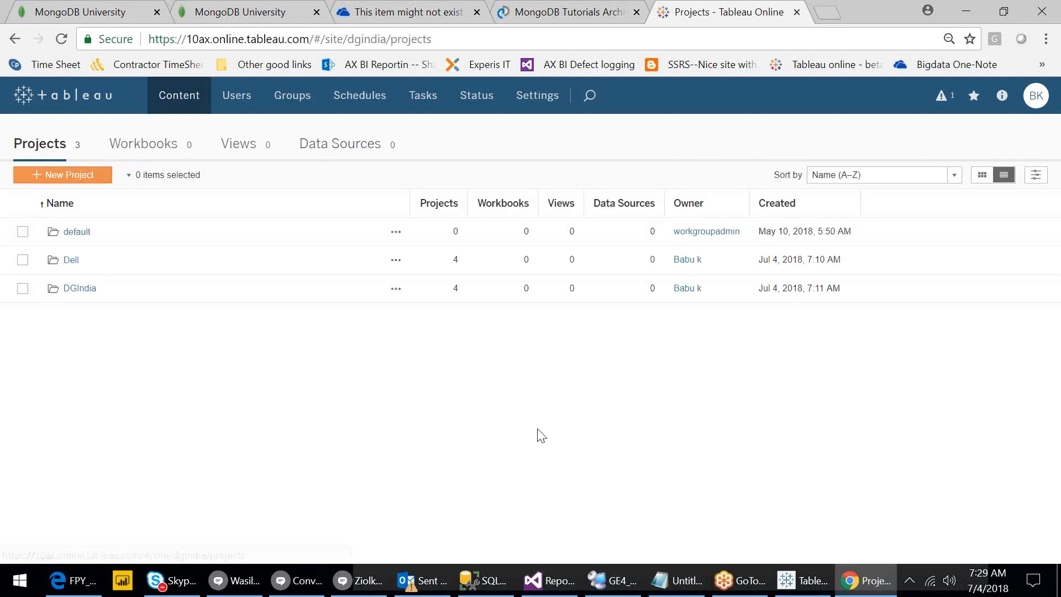
{"action": "left_click", "coordinate": [807, 588]}
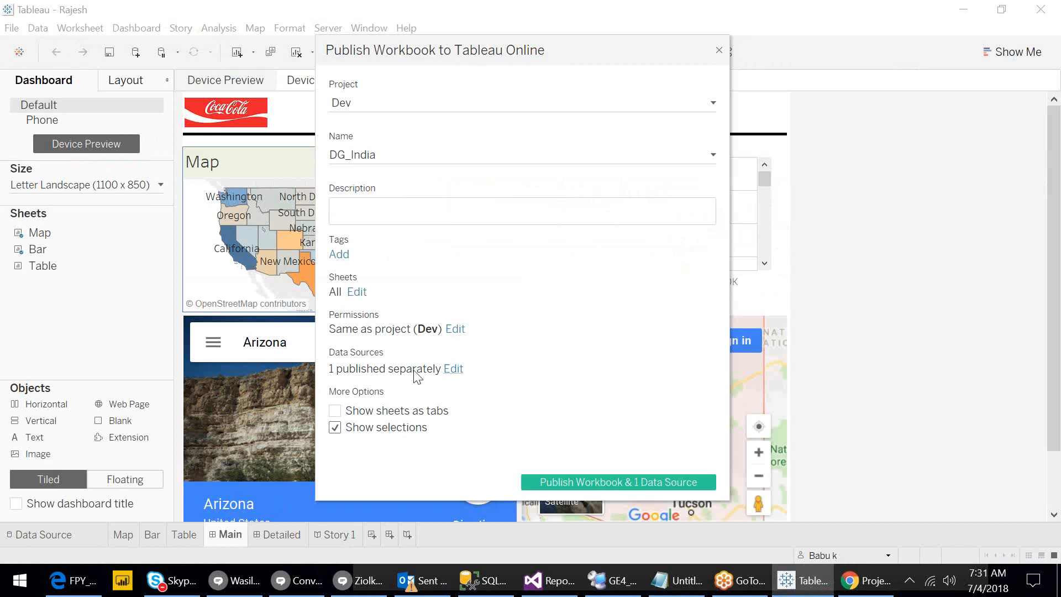
Switch back to Tableau Online in Chrome and check its Data Sources page, which lists none.
{"action": "left_click", "coordinate": [865, 580]}
{"action": "left_click", "coordinate": [326, 145]}
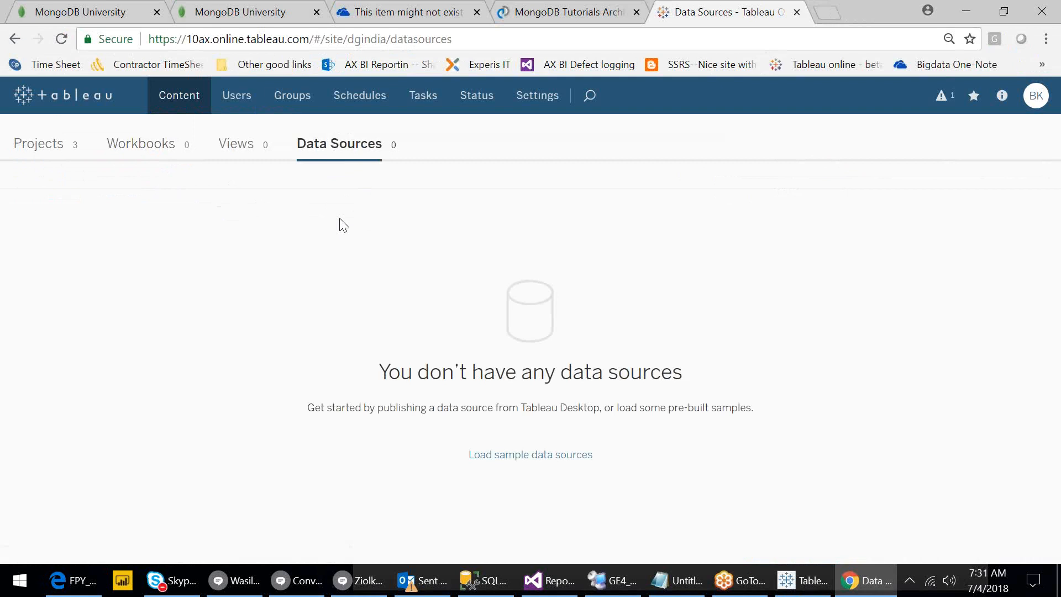
Minimise the Chrome window and return to the Tableau Desktop publish dialog.
{"action": "left_click", "coordinate": [866, 592]}
{"action": "left_click", "coordinate": [614, 480]}
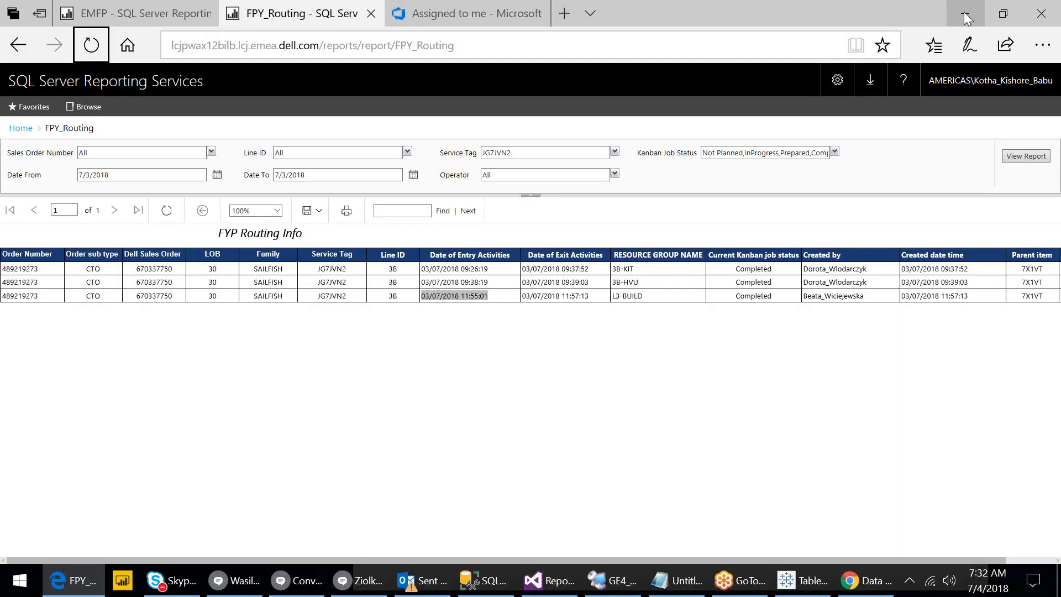
Minimise the Edge window showing the FPY_Routing report to bring back the Profit Dashboard.
{"action": "left_click", "coordinate": [967, 19]}
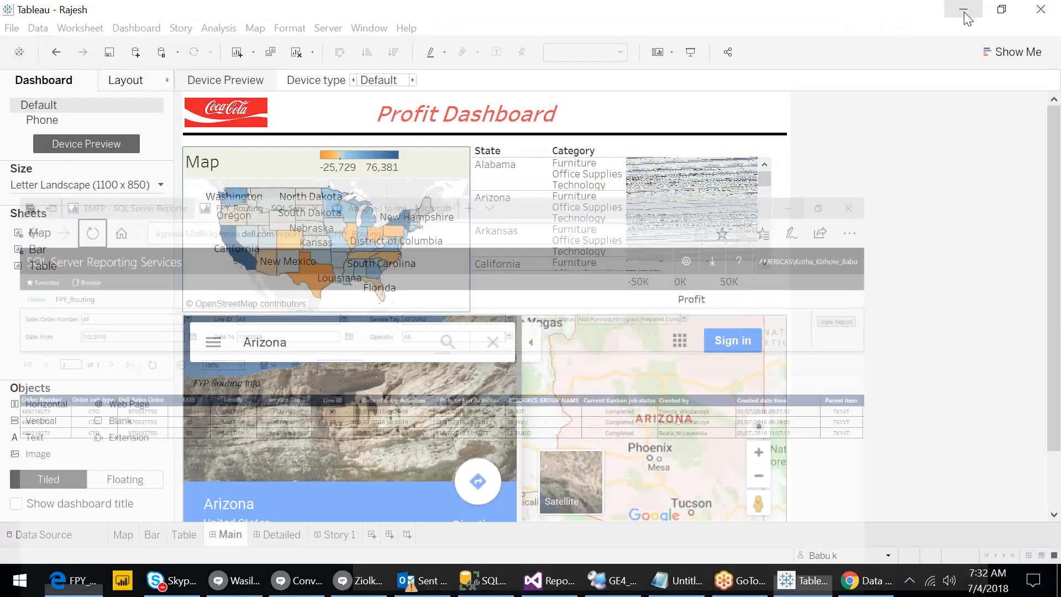
Minimise Tableau Desktop and show Tableau Online's Projects list, with default, Dell and DGIndia at 0 workbooks.
{"action": "left_click", "coordinate": [965, 13]}
{"action": "left_click", "coordinate": [171, 101]}
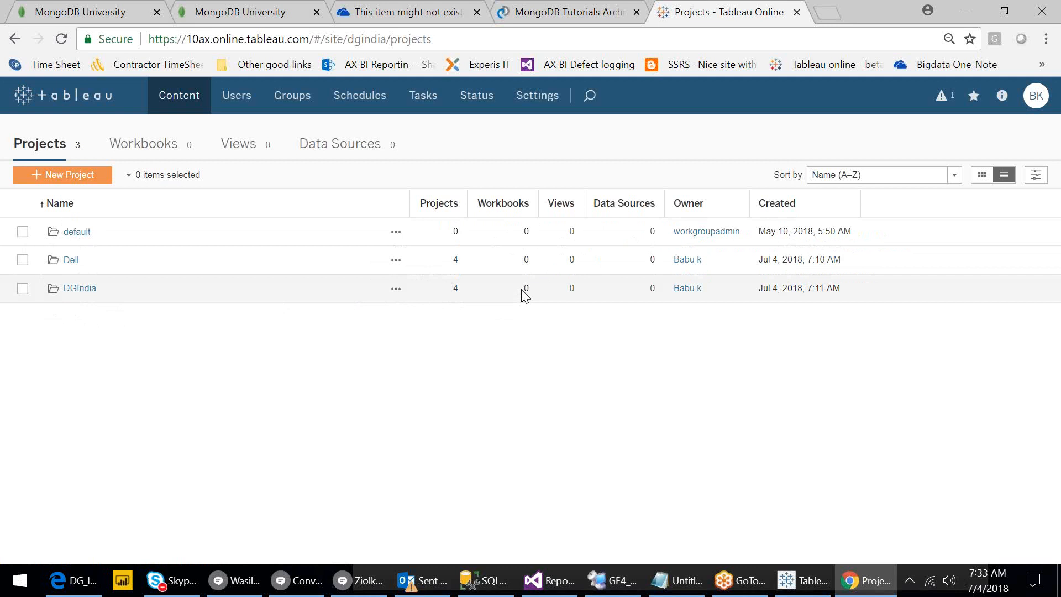
Search the Start menu for 'file' and launch File Explorer at This PC.
{"action": "left_click", "coordinate": [13, 596]}
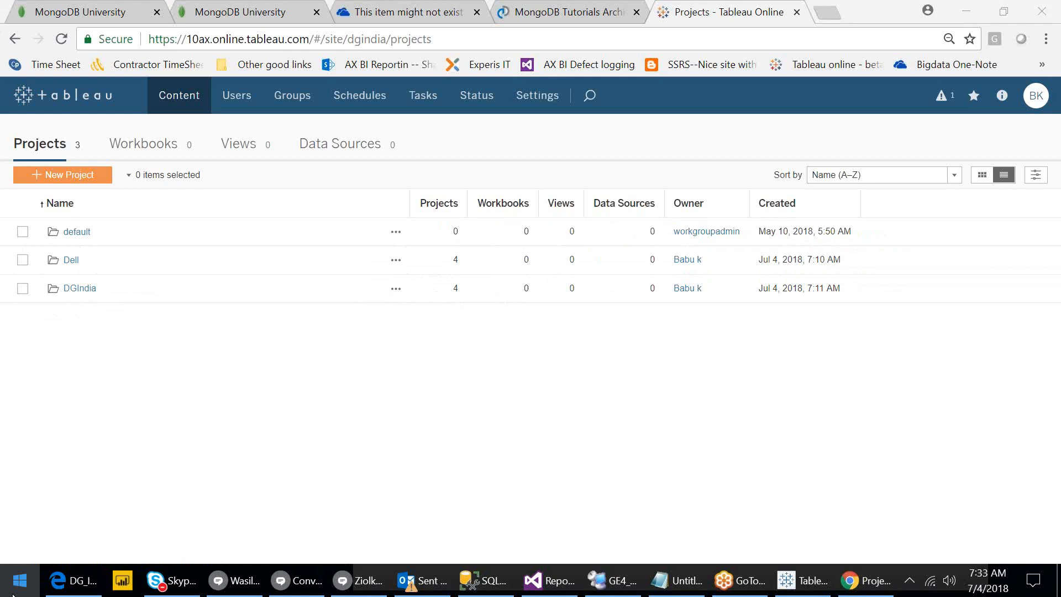
{"action": "type", "text": "fo"}
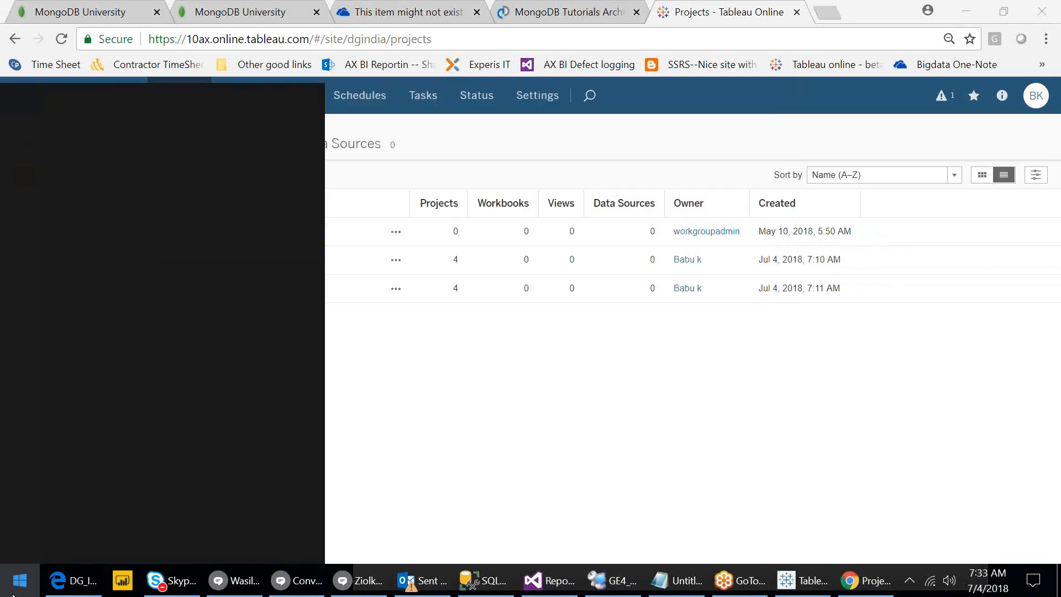
{"action": "key", "text": "BackSpace"}
{"action": "type", "text": "ile"}
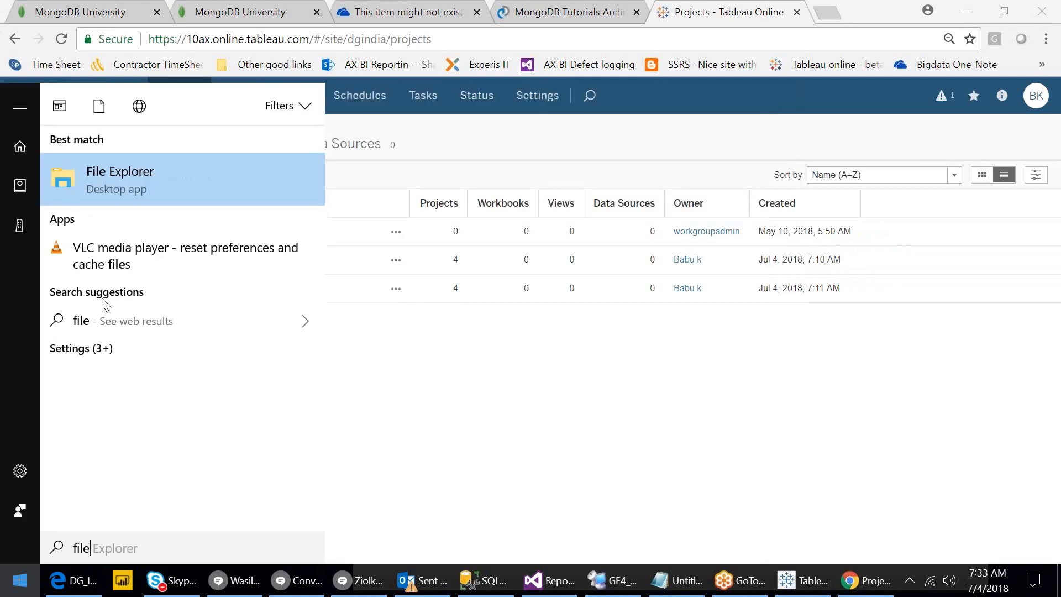
{"action": "left_click", "coordinate": [118, 185]}
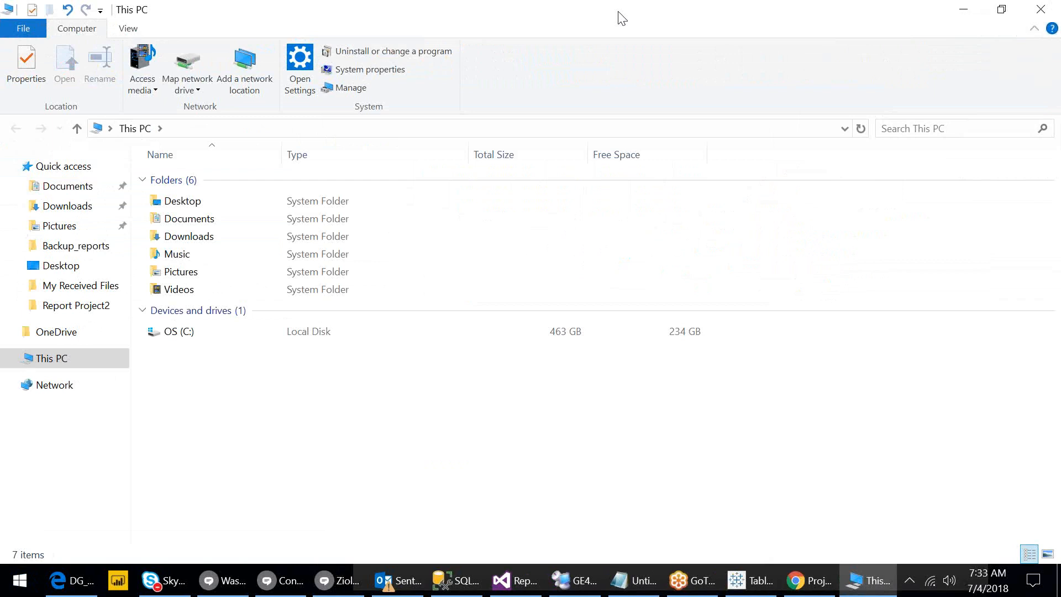
Restore File Explorer to a smaller window on the right side and go to Downloads.
{"action": "double_click", "coordinate": [621, 18]}
{"action": "left_click_drag", "start_coordinate": [324, 38], "coordinate": [790, 53]}
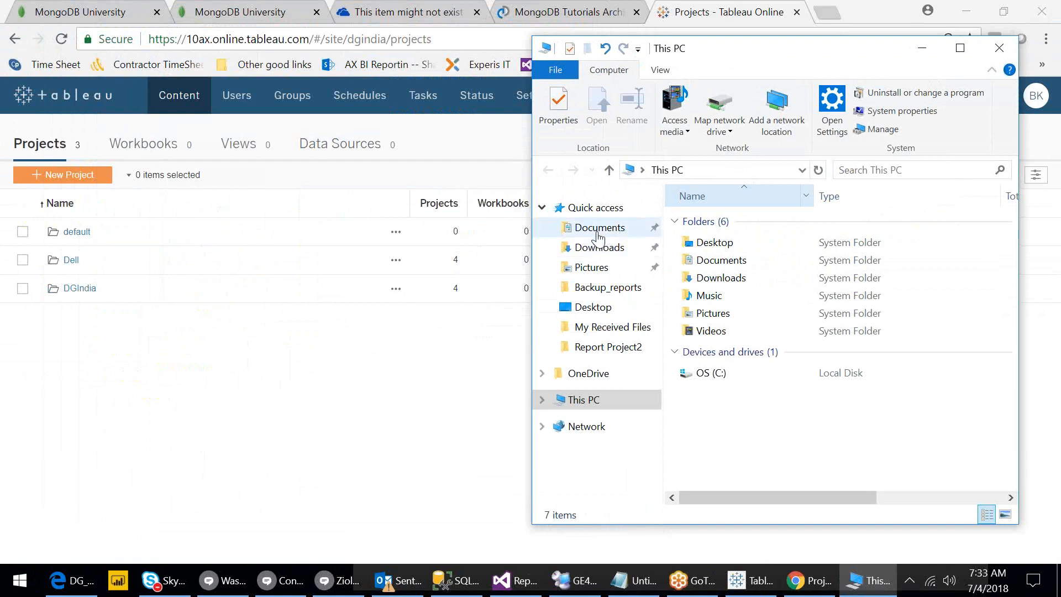
{"action": "left_click", "coordinate": [600, 249]}
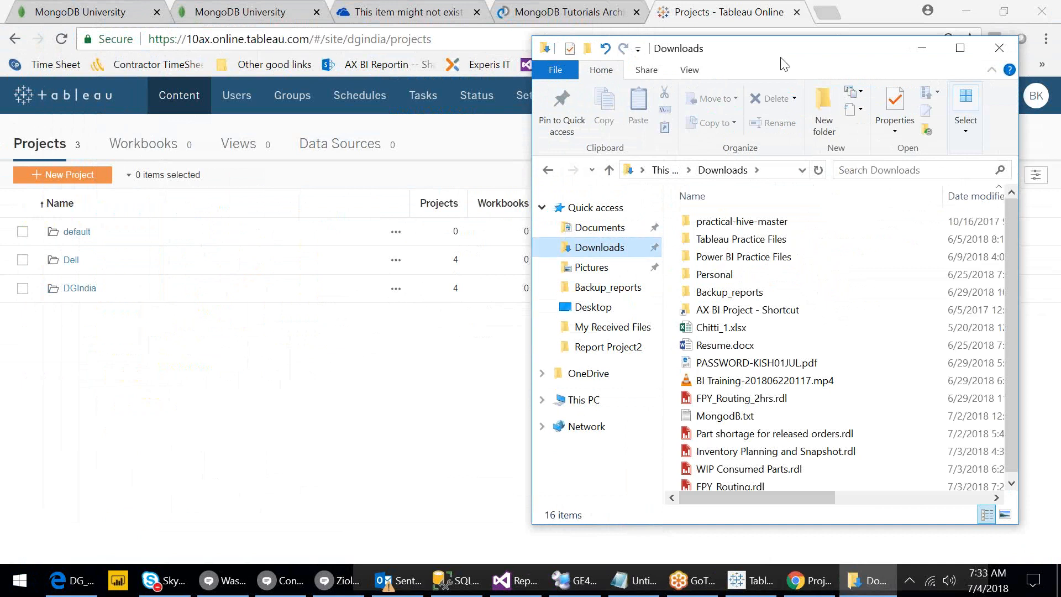
Create a New folder in Downloads with its default name and open it.
{"action": "left_click_drag", "start_coordinate": [782, 58], "coordinate": [866, 69]}
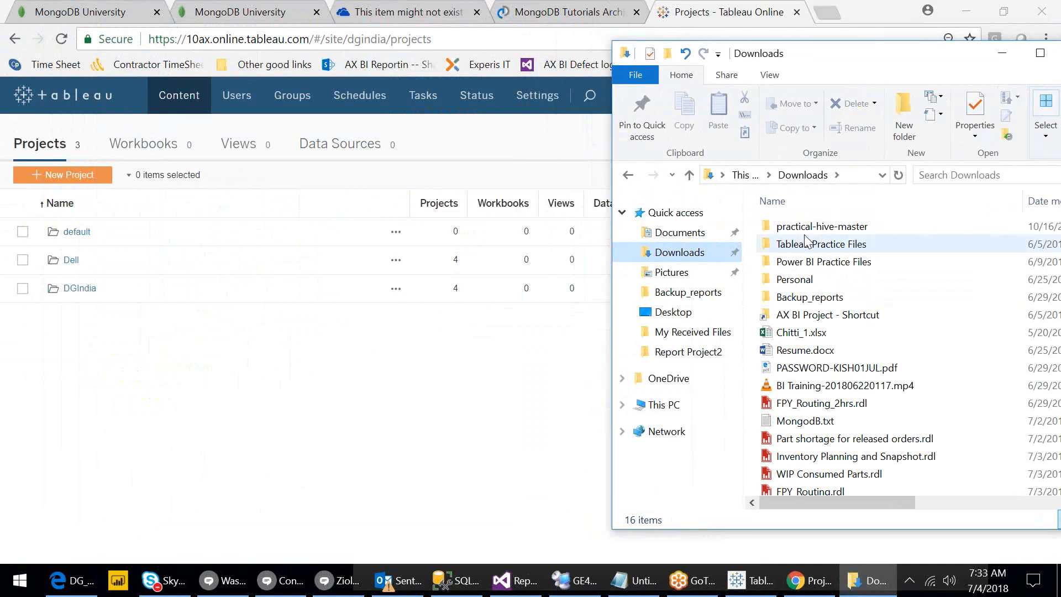
{"action": "left_click", "coordinate": [901, 105]}
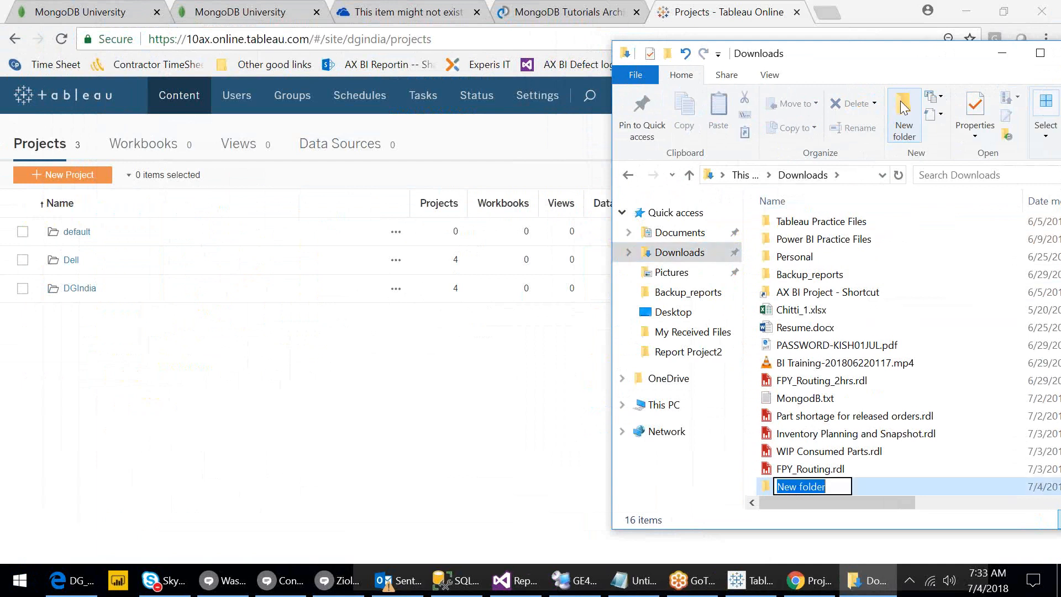
{"action": "left_click", "coordinate": [867, 380]}
{"action": "double_click", "coordinate": [808, 489]}
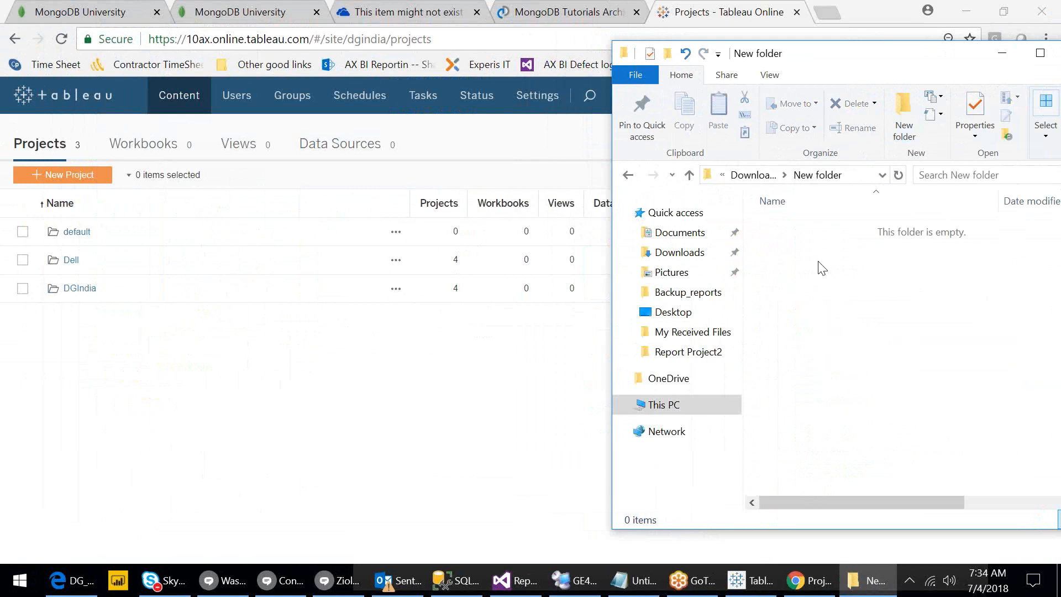
Add a subfolder named Dev inside it, then go back up to Downloads.
{"action": "right_click", "coordinate": [783, 257]}
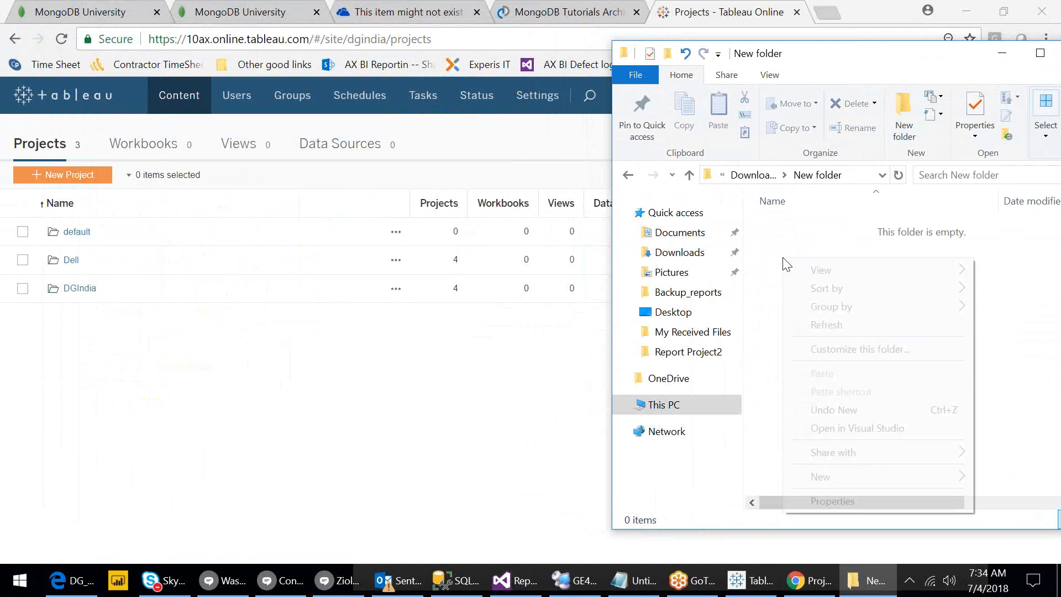
{"action": "left_click", "coordinate": [844, 479]}
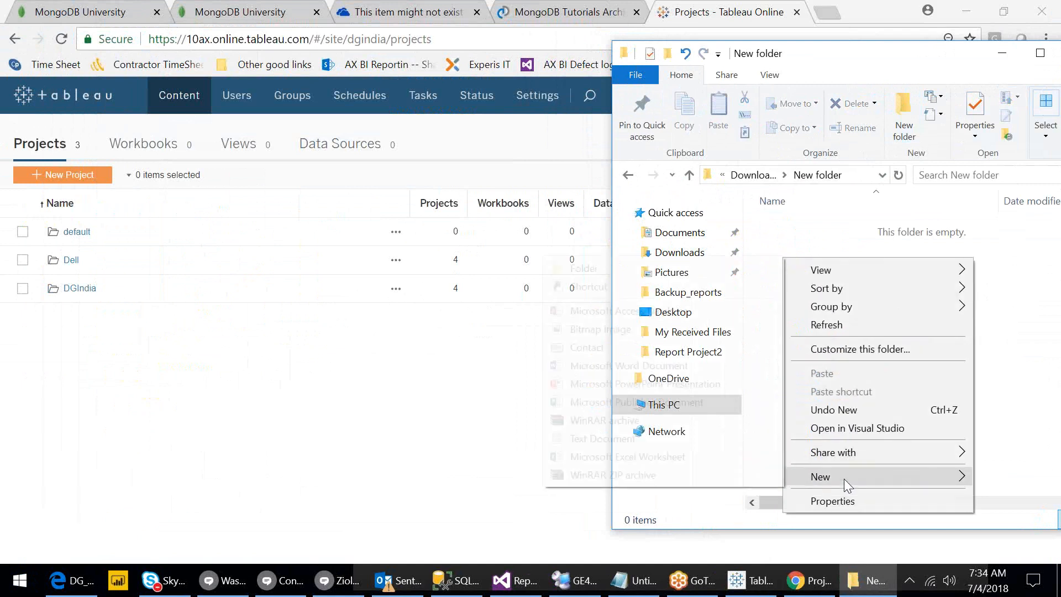
{"action": "left_click", "coordinate": [626, 270]}
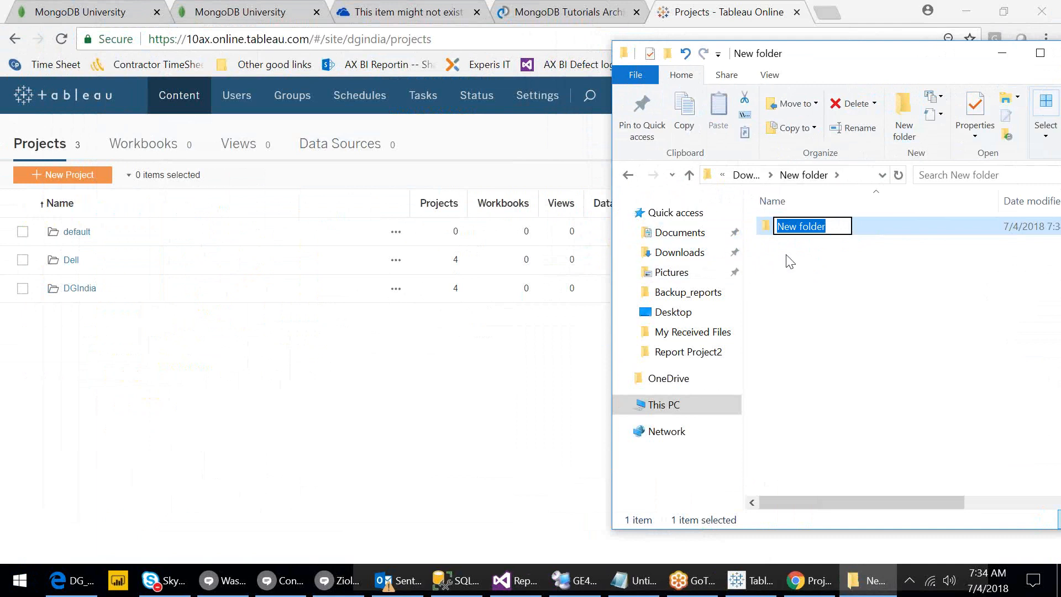
{"action": "type", "text": "Dev"}
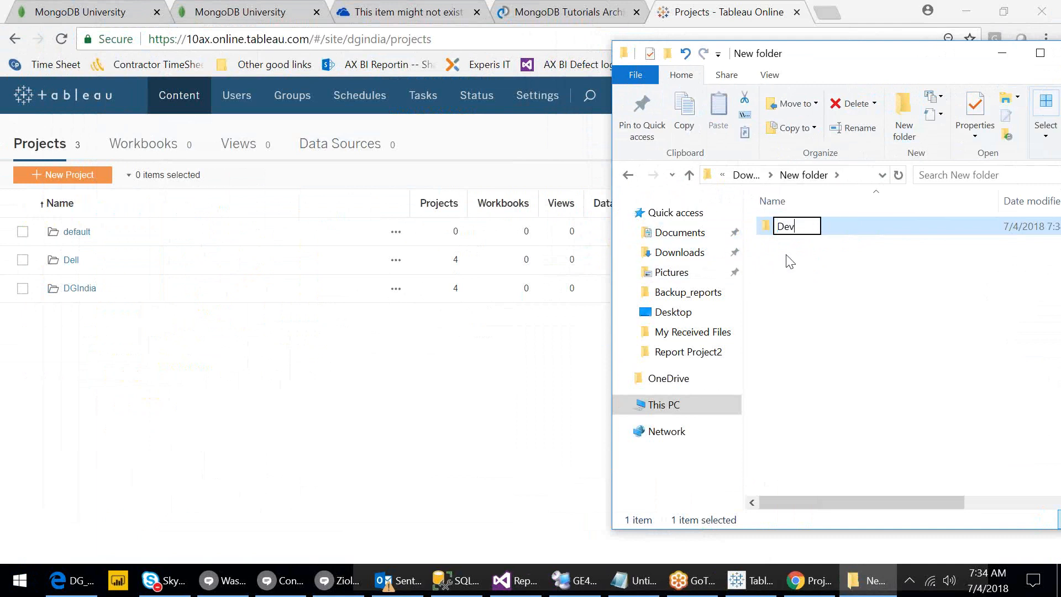
{"action": "key", "text": "Return"}
{"action": "left_click", "coordinate": [746, 175]}
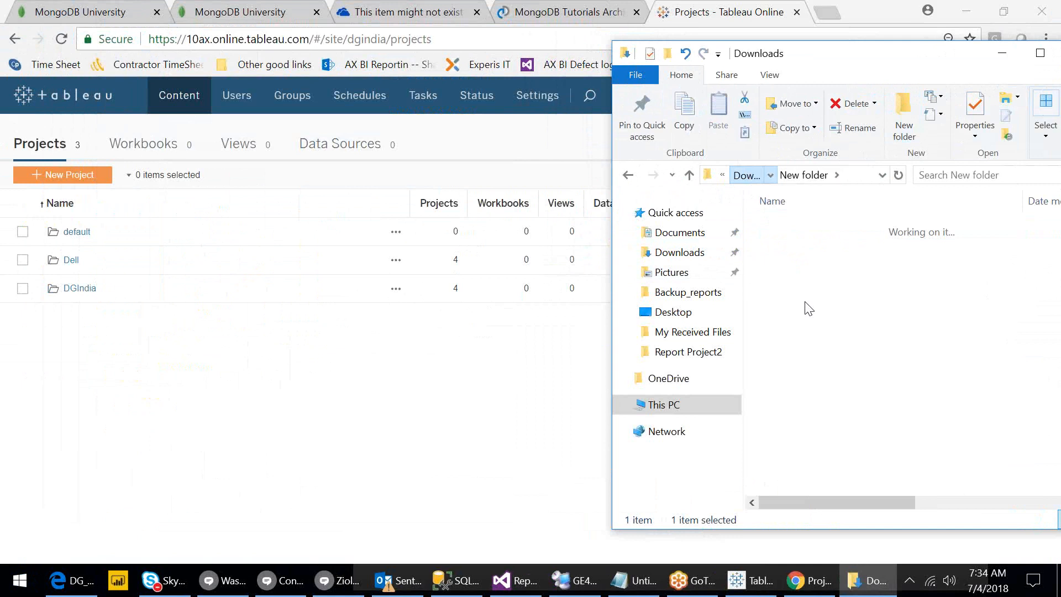
Rename New folder to 'DG India', open it to confirm Dev, then minimise Explorer.
{"action": "left_click", "coordinate": [807, 316]}
{"action": "key", "text": "End"}
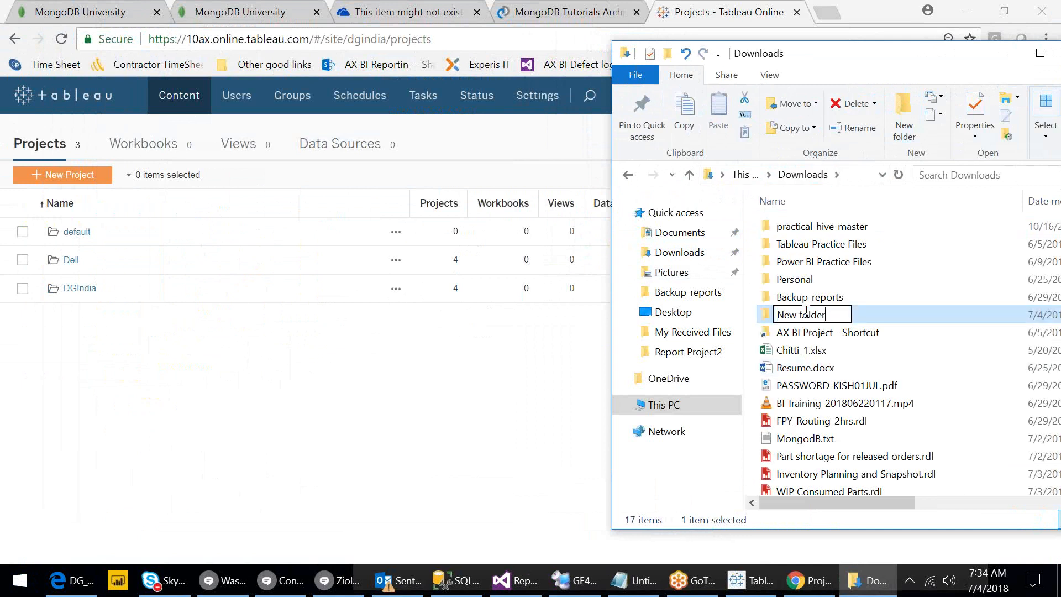
{"action": "key", "text": "ctrl+a"}
{"action": "type", "text": "D"}
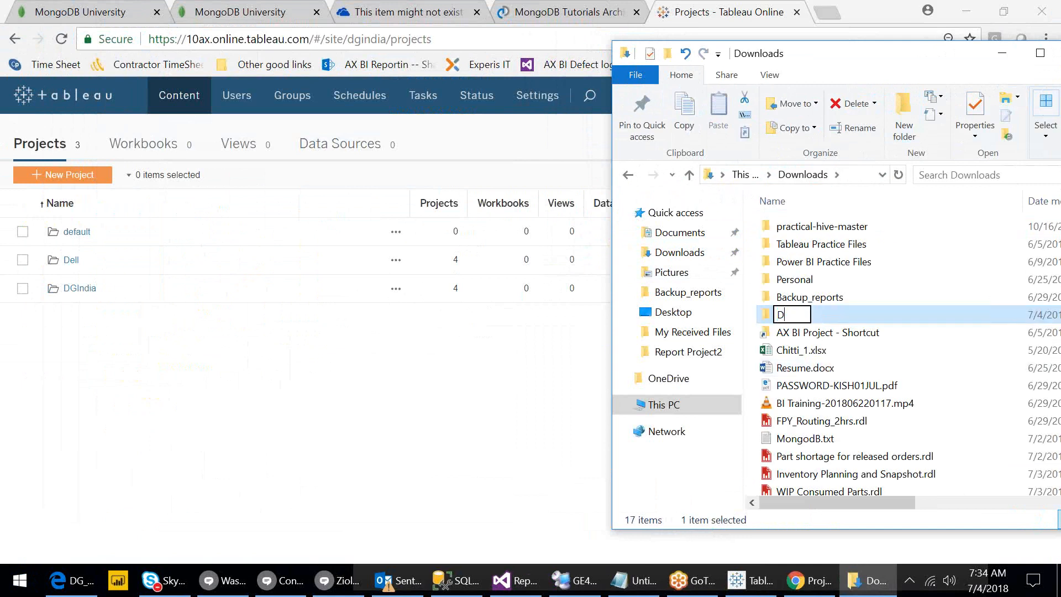
{"action": "type", "text": "G India"}
{"action": "key", "text": "Return"}
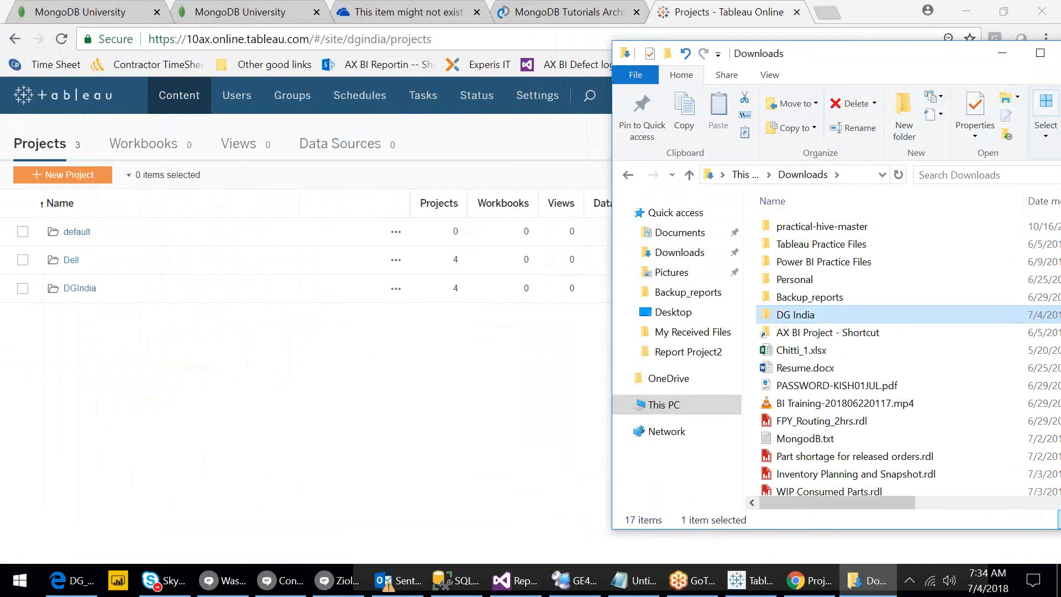
{"action": "double_click", "coordinate": [797, 316]}
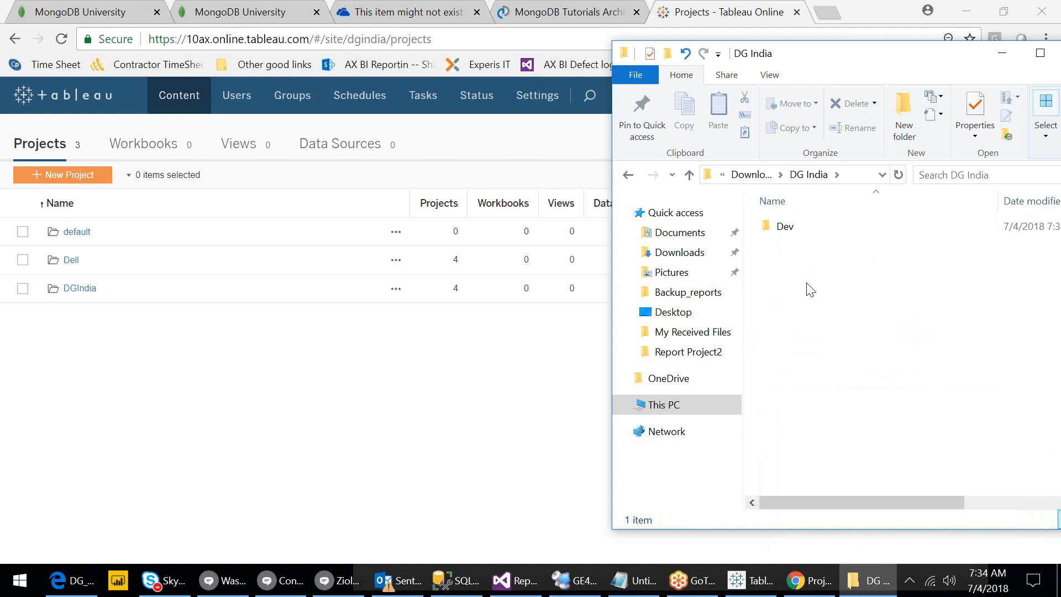
{"action": "left_click", "coordinate": [445, 371]}
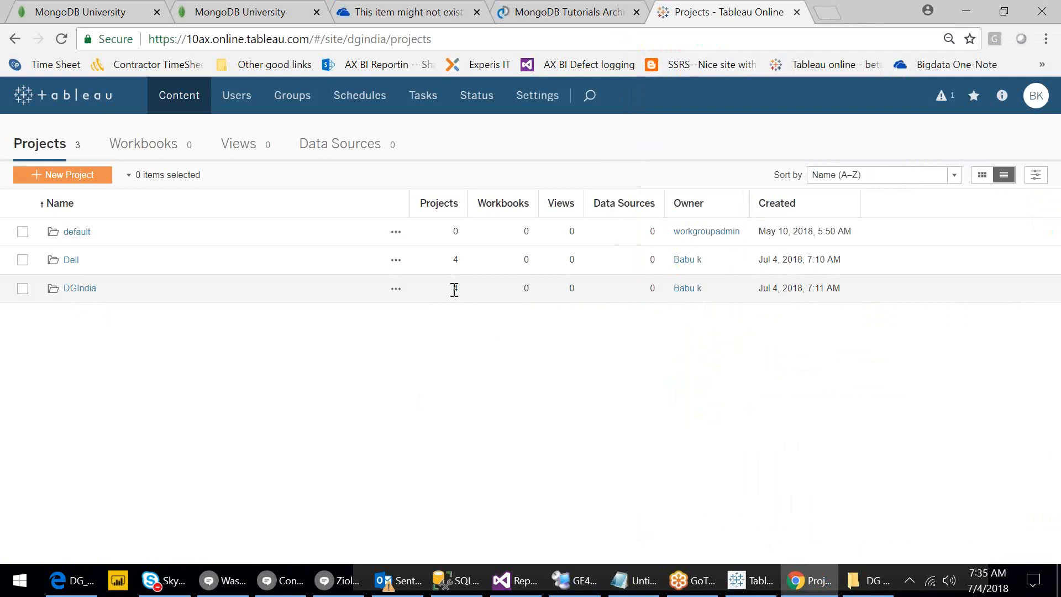
List DGIndia's sub-projects and select Dev, showing 1 workbook, 6 views and 1 data source.
{"action": "left_click", "coordinate": [80, 293]}
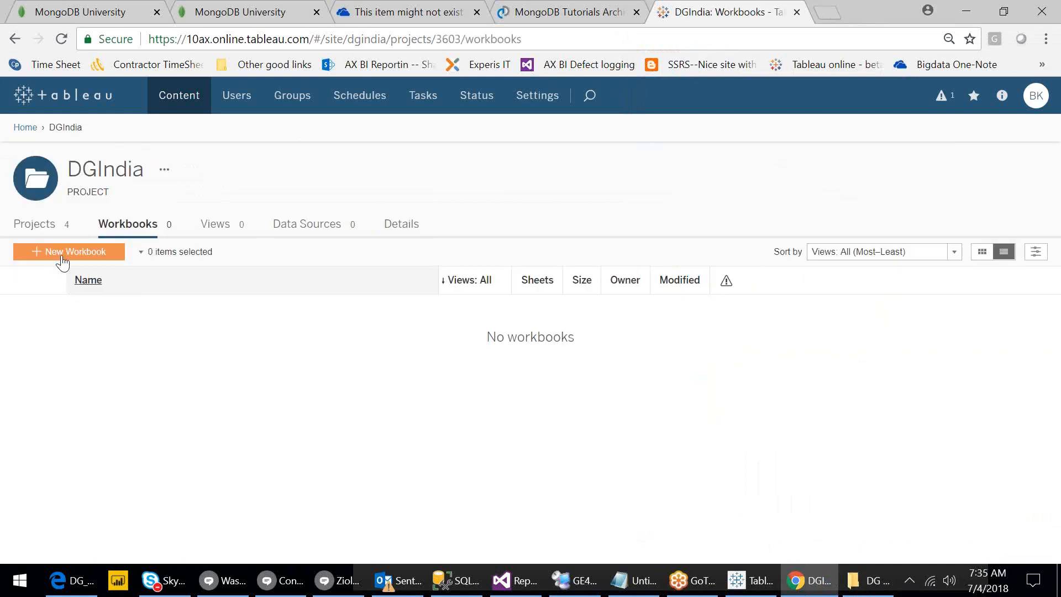
{"action": "left_click", "coordinate": [38, 226]}
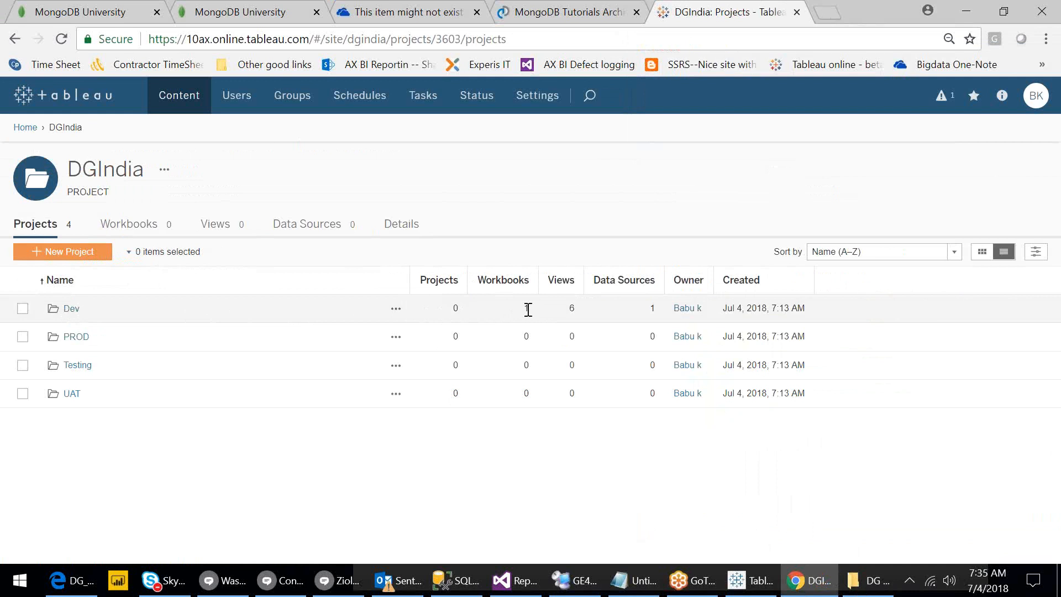
{"action": "double_click", "coordinate": [571, 309]}
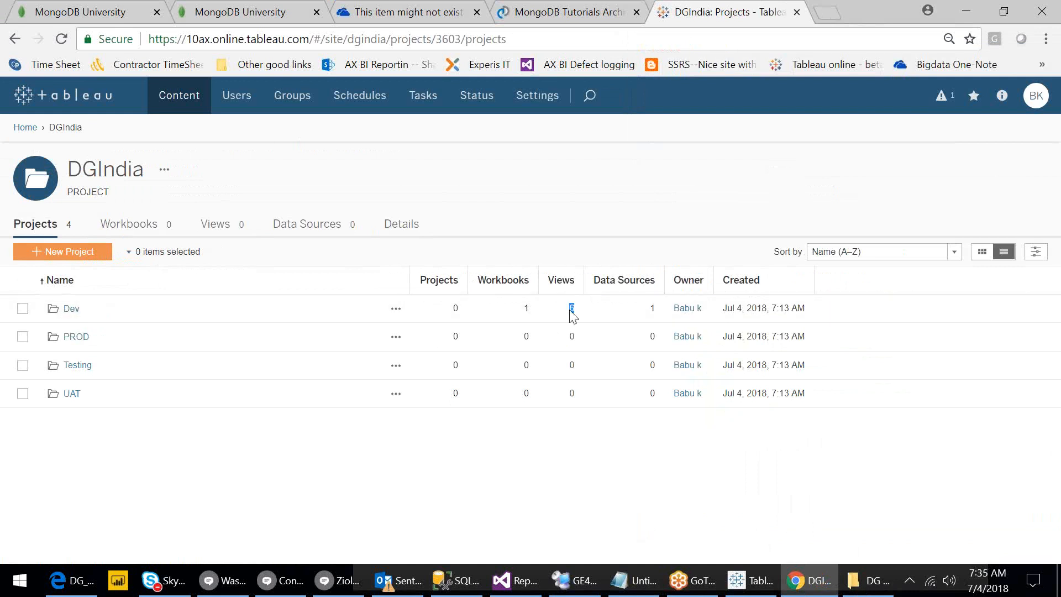
{"action": "left_click", "coordinate": [740, 590]}
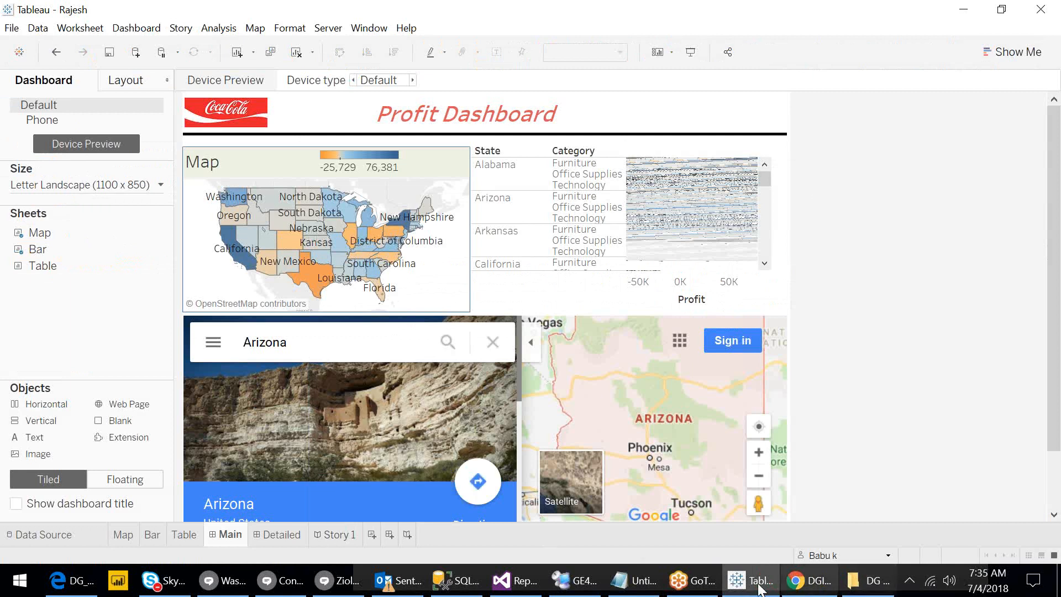
{"action": "left_click", "coordinate": [741, 589]}
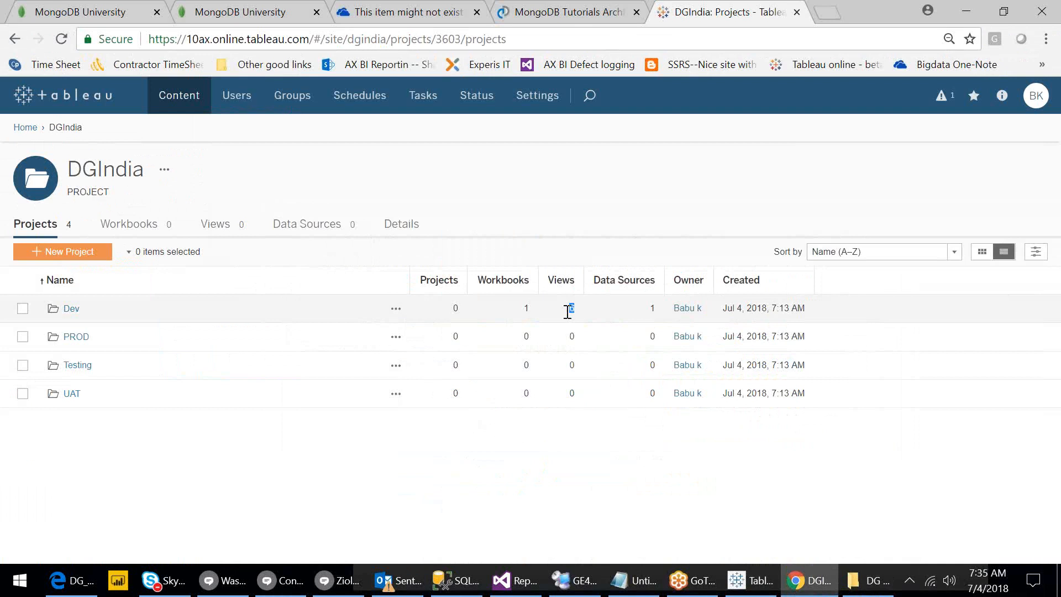
{"action": "left_click", "coordinate": [640, 308]}
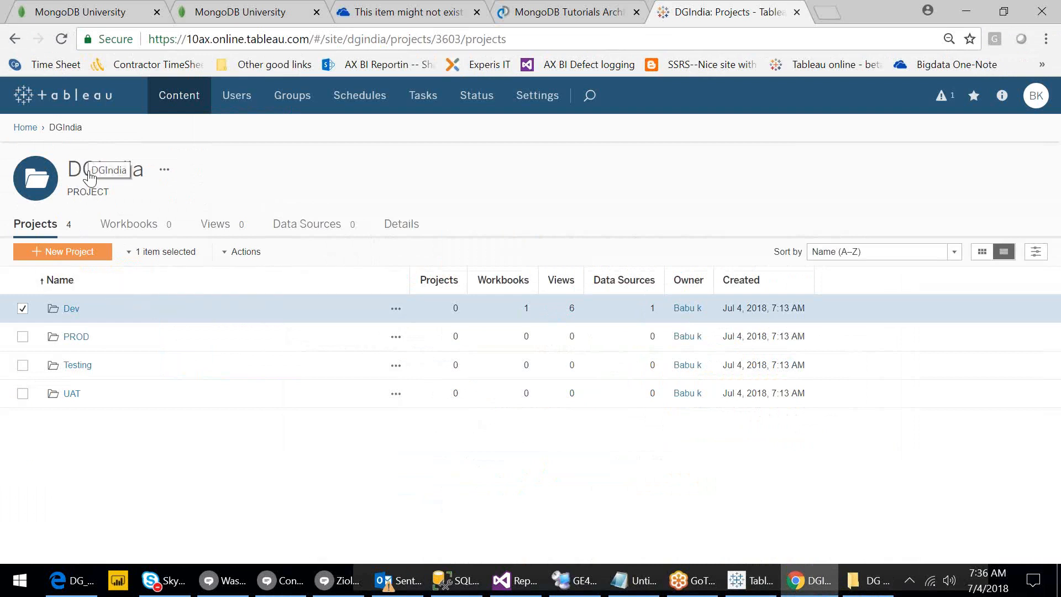
Open the Dev project's views and data sources, then open the Orders (Sample - Superstore) actions menu.
{"action": "left_click", "coordinate": [69, 309]}
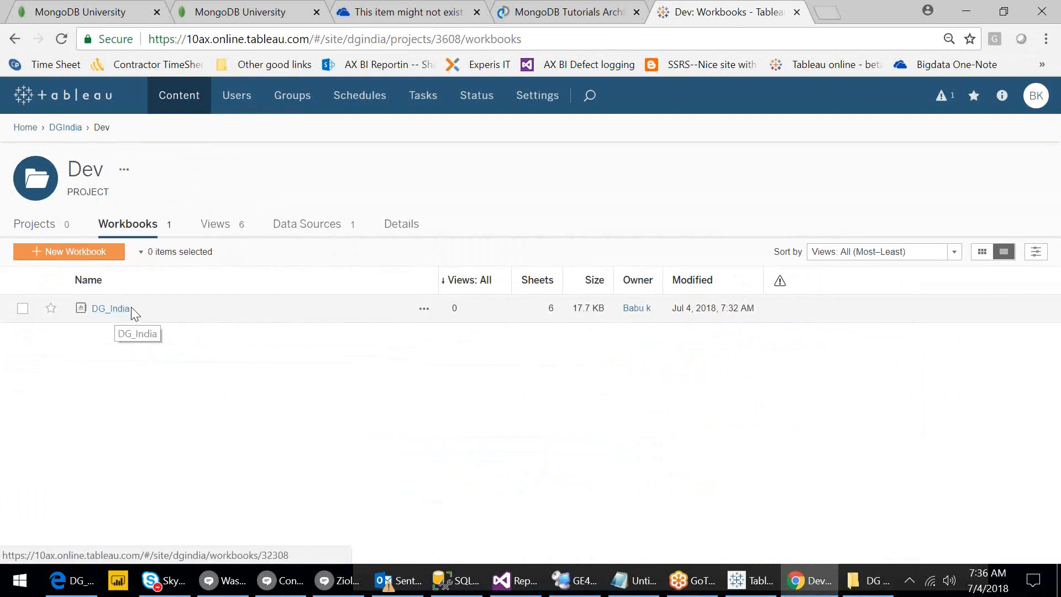
{"action": "left_click", "coordinate": [220, 224]}
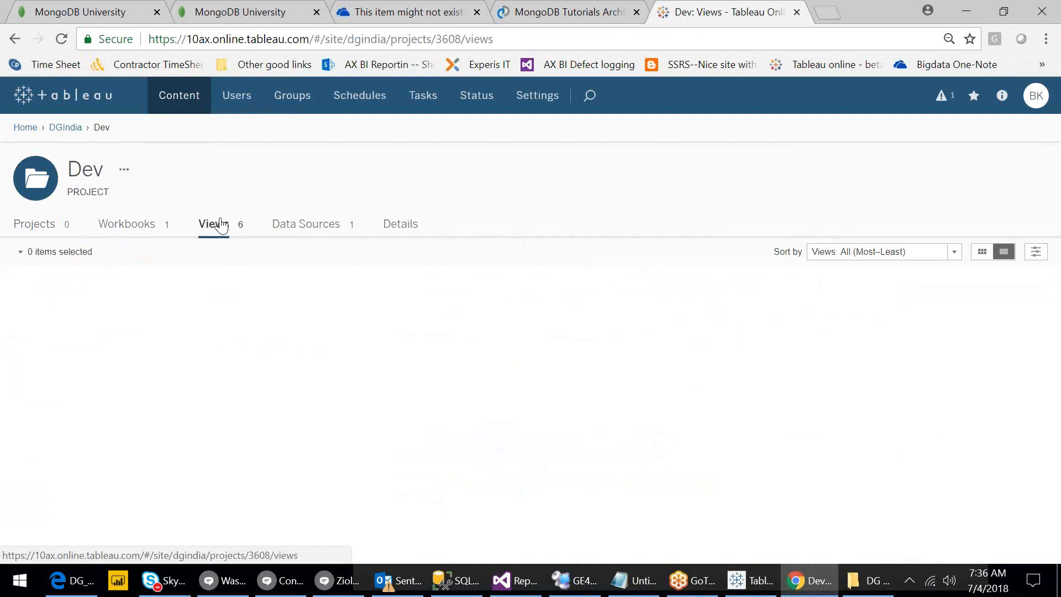
{"action": "left_click", "coordinate": [320, 225]}
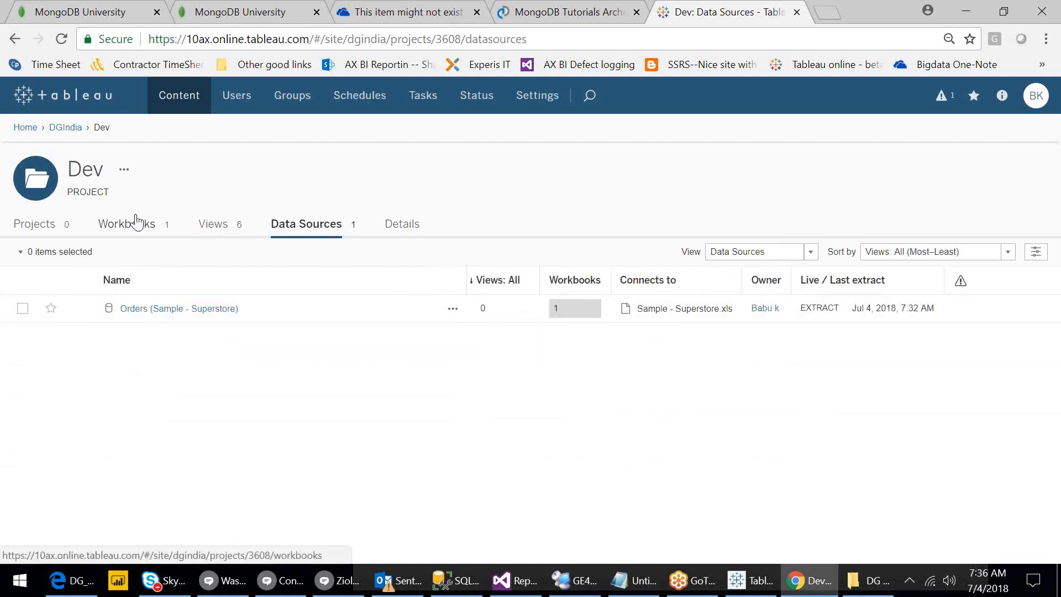
{"action": "left_click", "coordinate": [452, 310]}
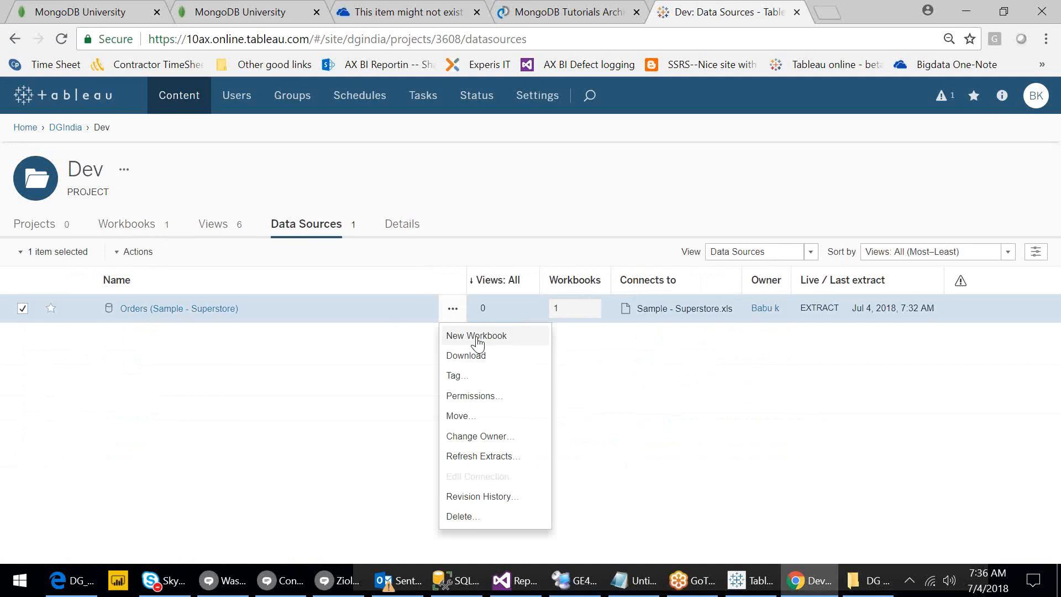
Create a new web-authored workbook from the Orders (Sample - Superstore) data source.
{"action": "left_click", "coordinate": [478, 343]}
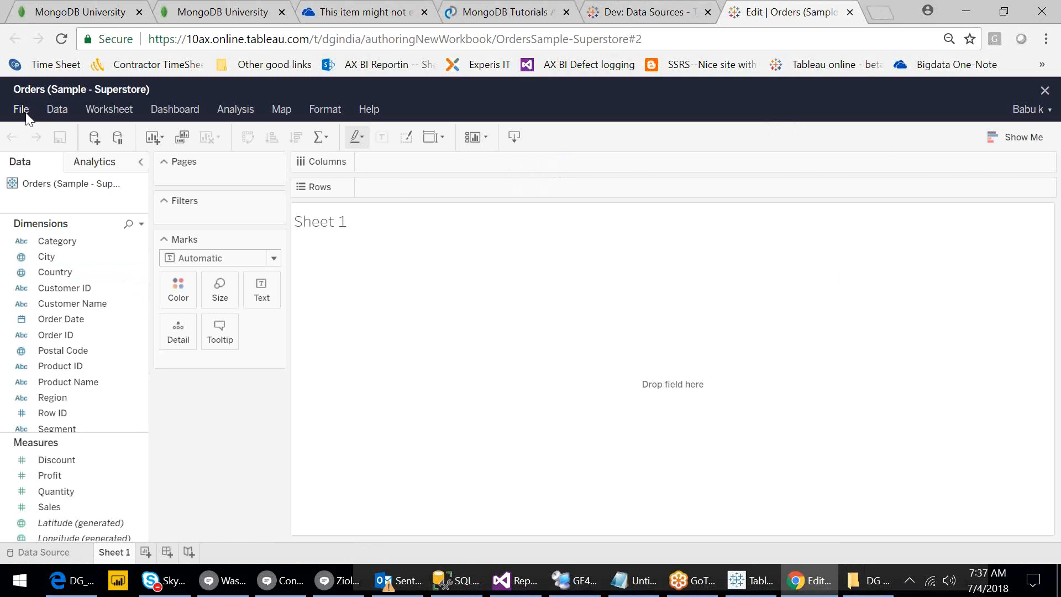
Look through the new workbook's Data menu, briefly switching to Tableau Desktop and back.
{"action": "left_click", "coordinate": [58, 110]}
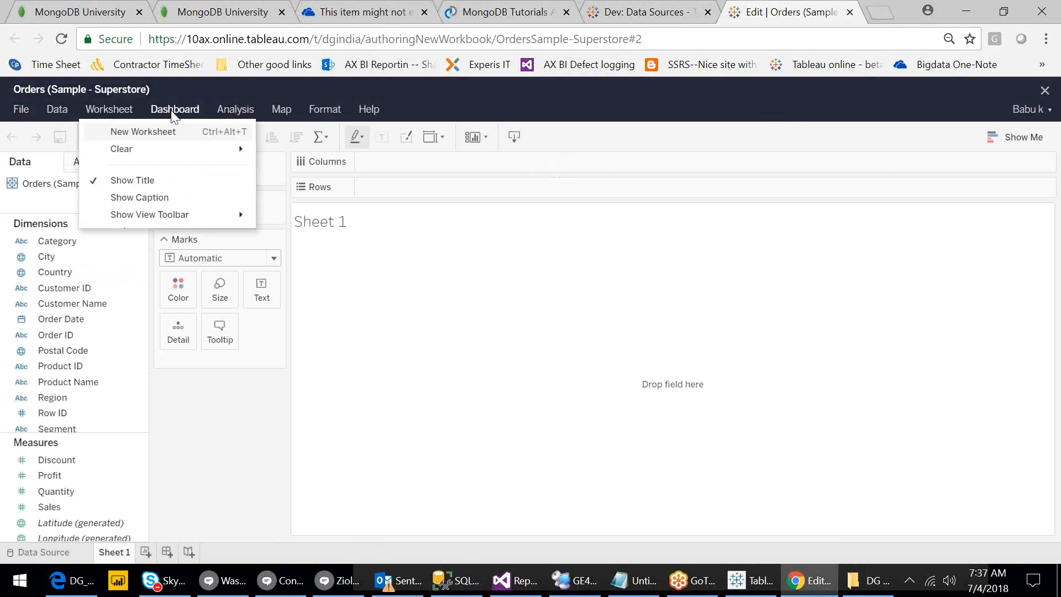
{"action": "left_click", "coordinate": [758, 590]}
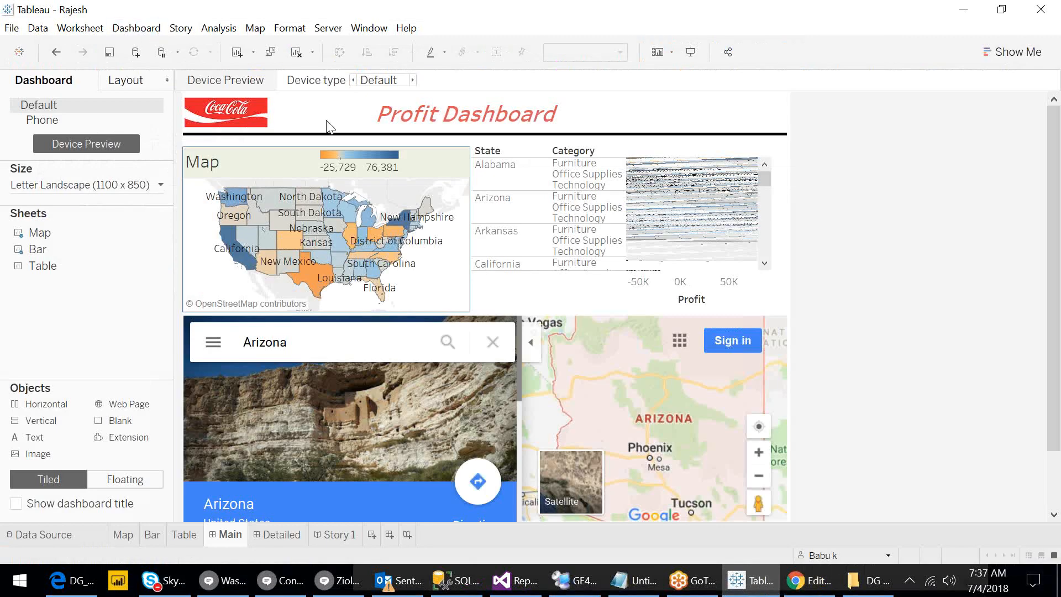
{"action": "left_click", "coordinate": [741, 590]}
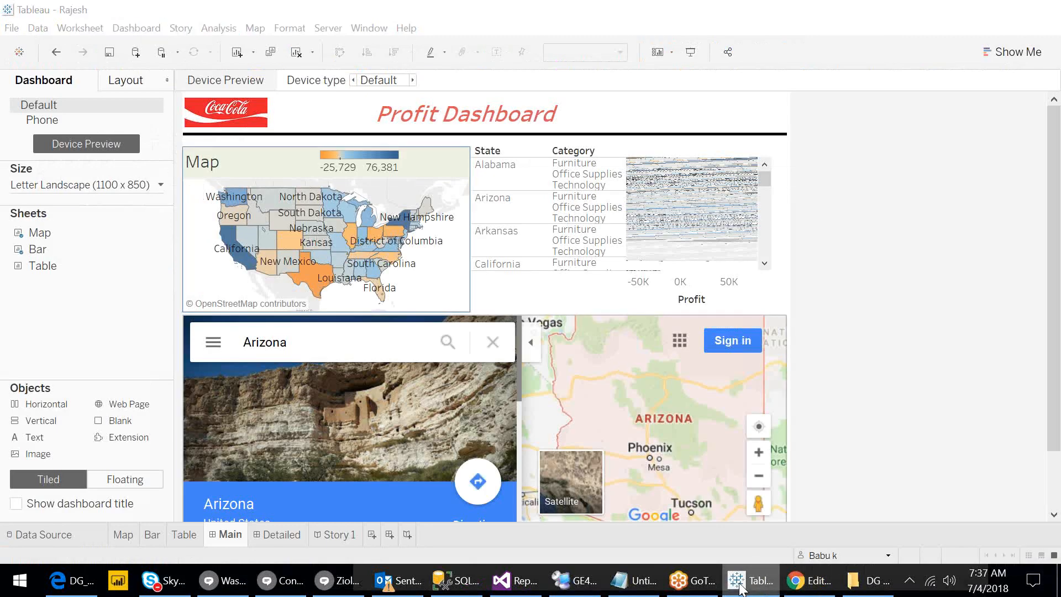
Review the web editor's File and Help menus, then close the 'Edit | Orders' tab.
{"action": "left_click", "coordinate": [21, 110]}
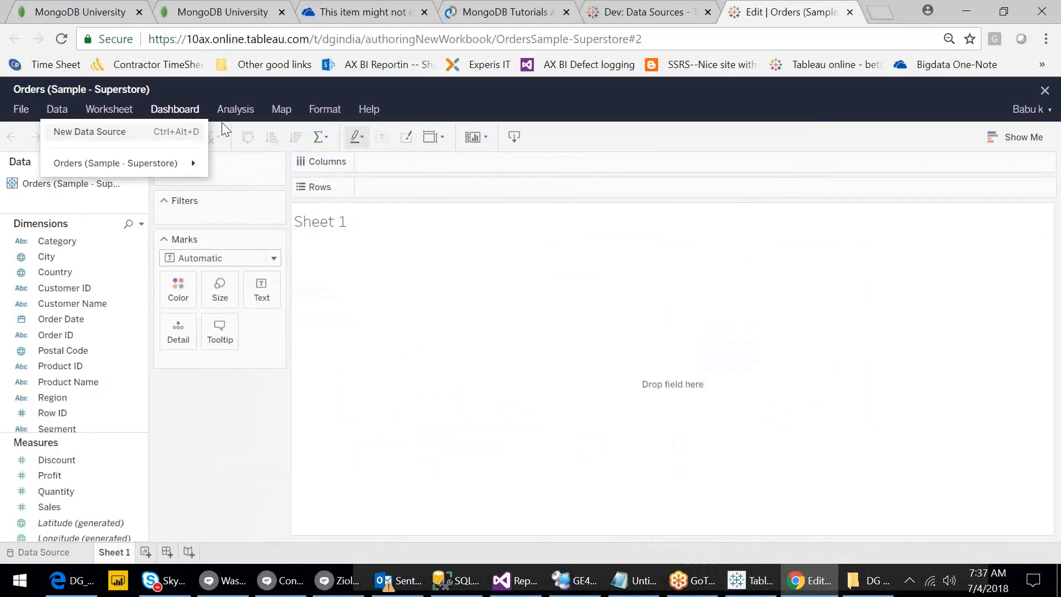
{"action": "mouse_move", "coordinate": [237, 115]}
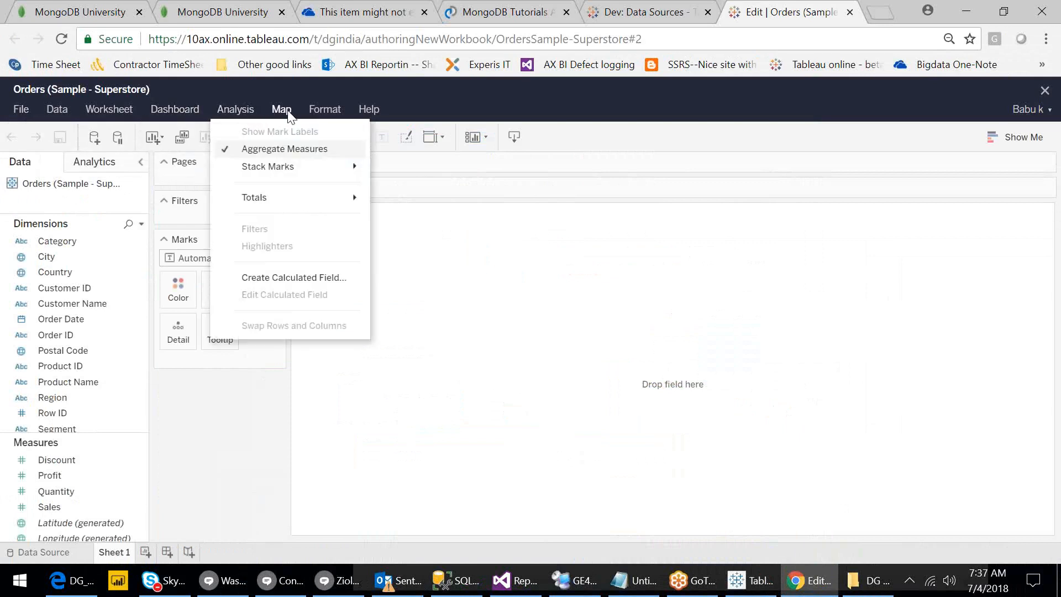
{"action": "mouse_move", "coordinate": [375, 113]}
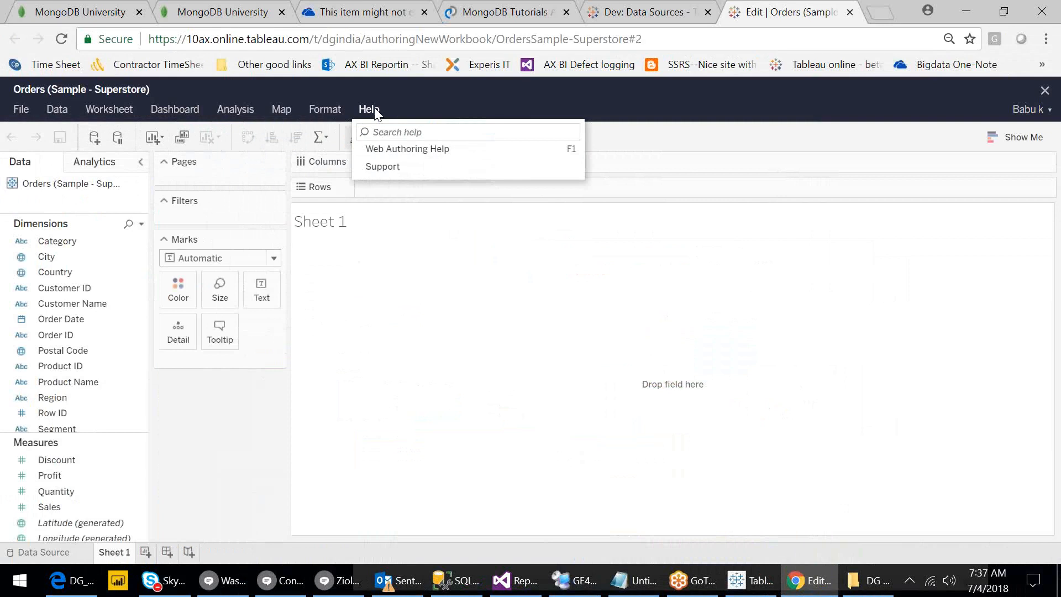
{"action": "left_click", "coordinate": [527, 294]}
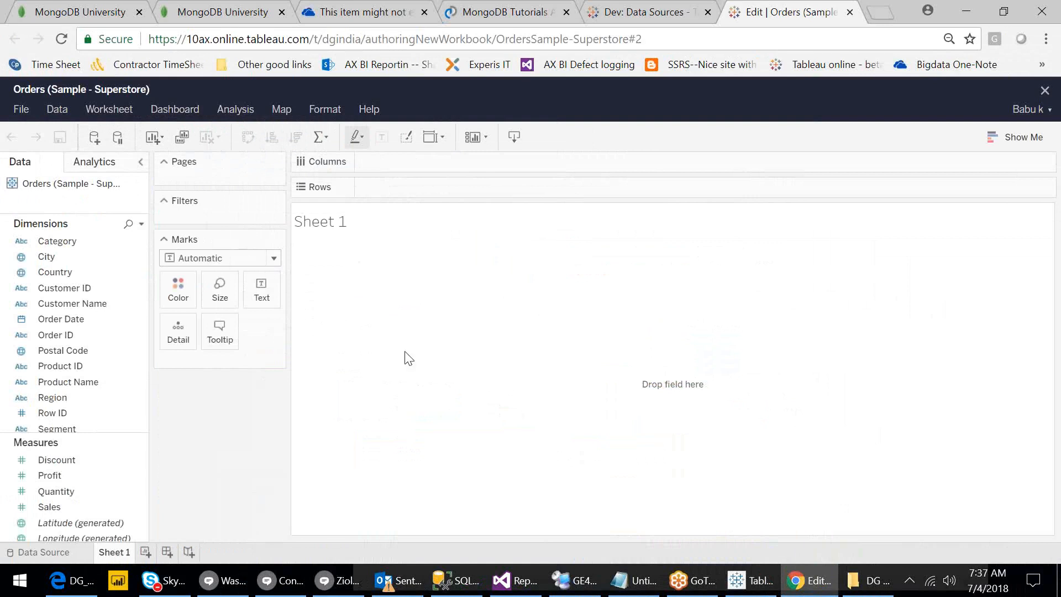
{"action": "left_click", "coordinate": [368, 107]}
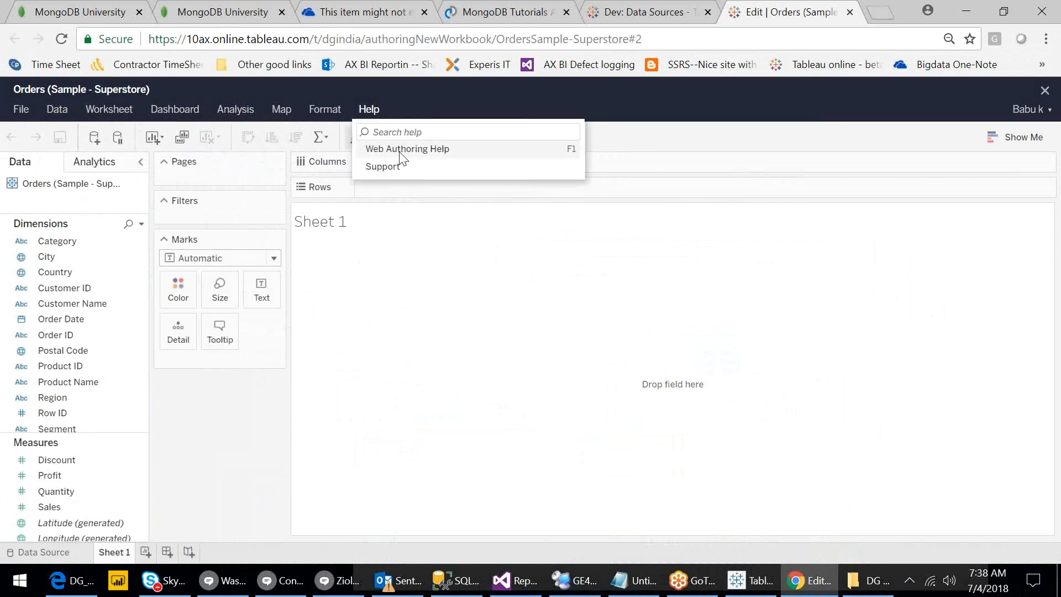
{"action": "left_click", "coordinate": [424, 287]}
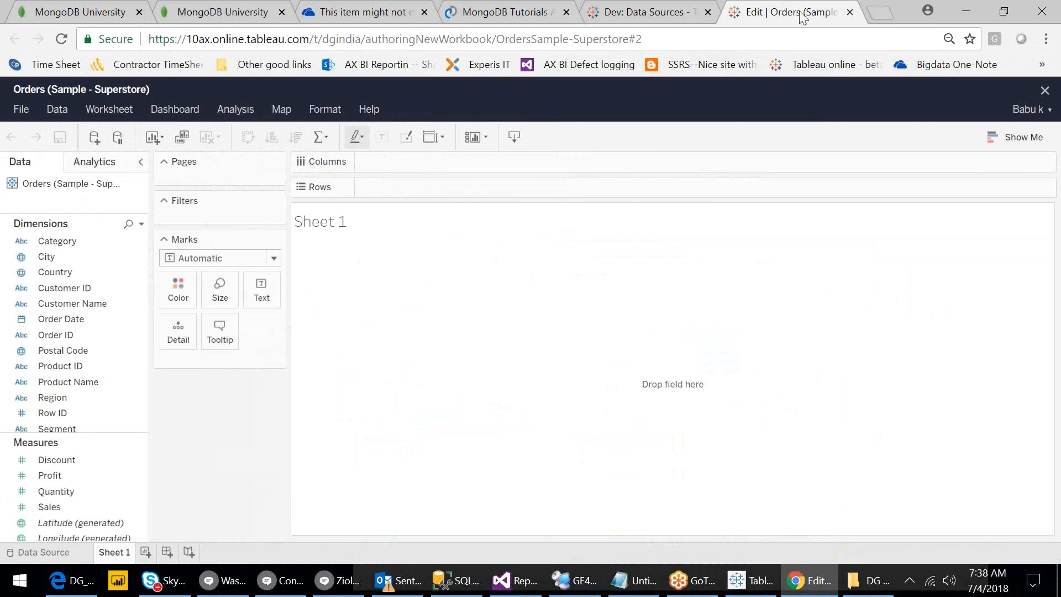
{"action": "left_click", "coordinate": [850, 12]}
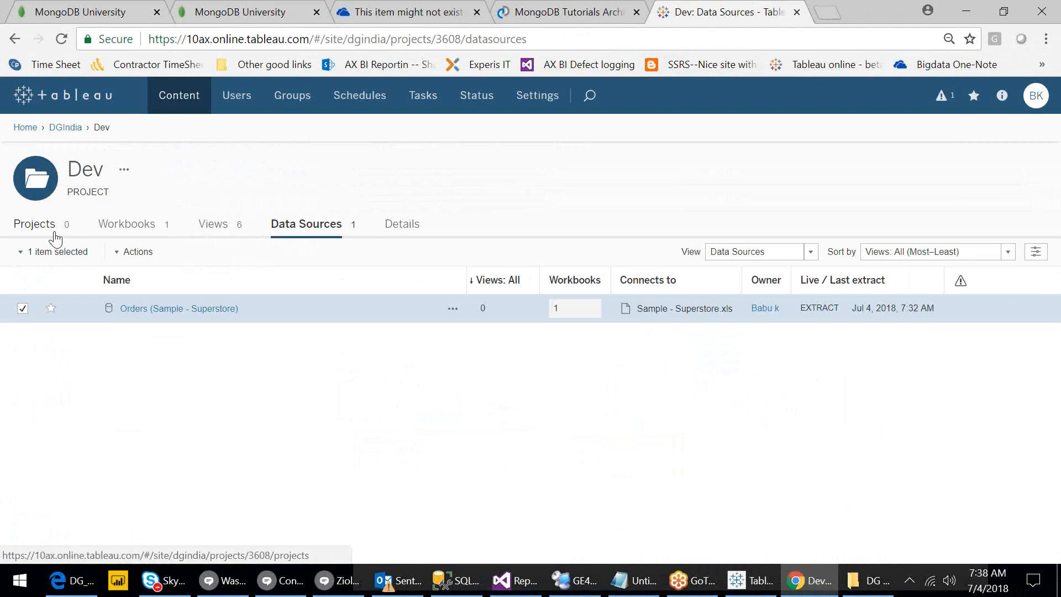
{"action": "left_click", "coordinate": [763, 595]}
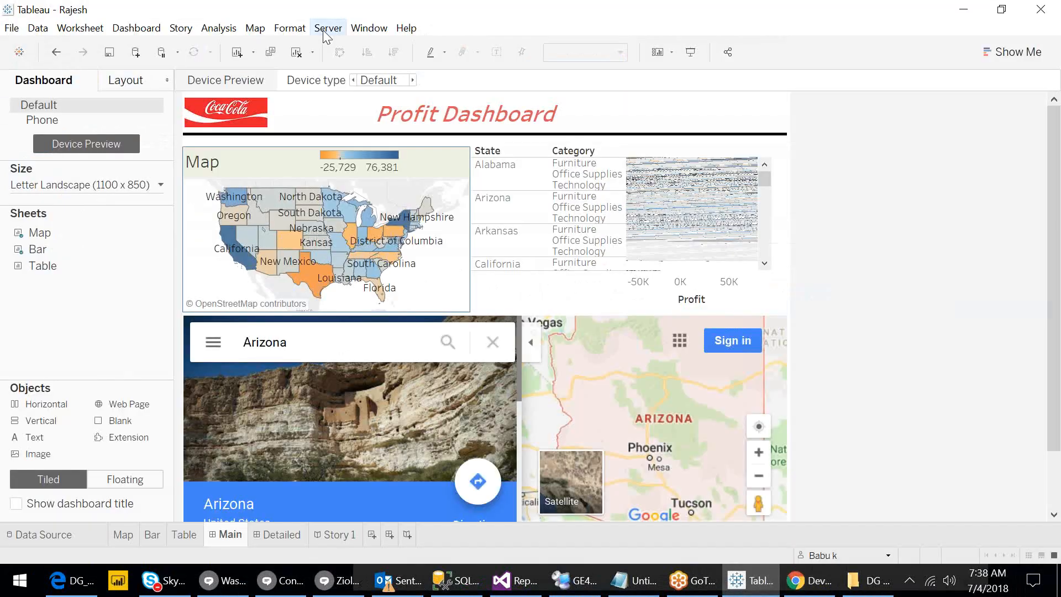
{"action": "left_click", "coordinate": [324, 29]}
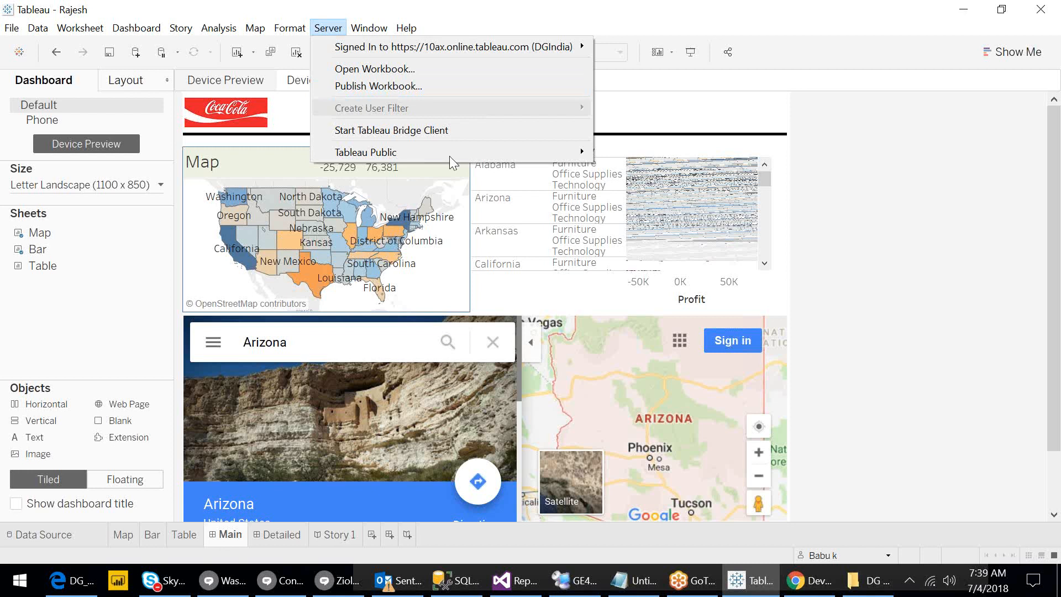
{"action": "left_click", "coordinate": [808, 587]}
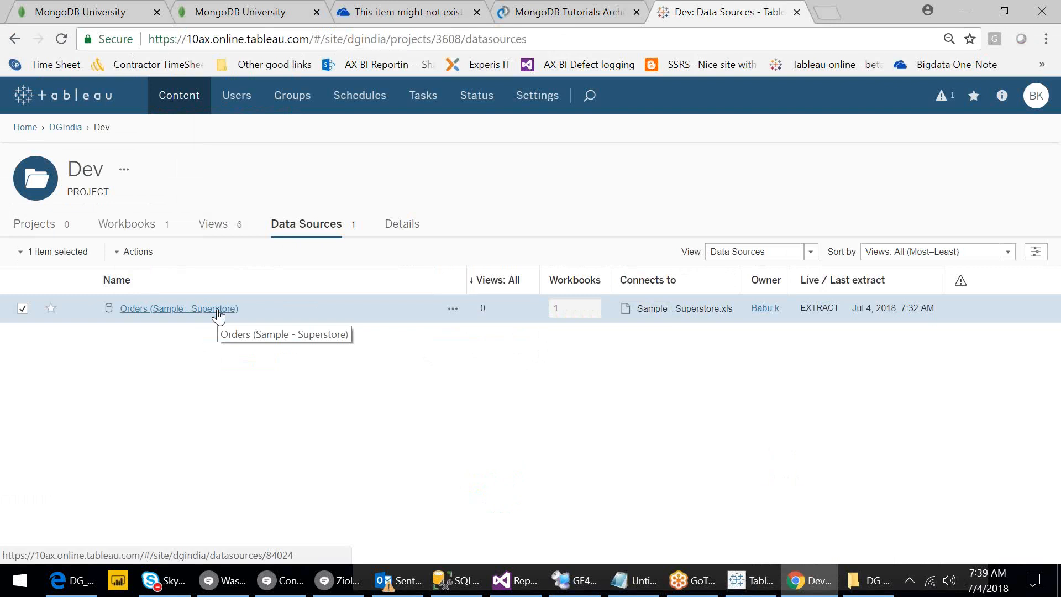
In Tableau Desktop, show the Map sheet and inspect the Orders data source's context menu.
{"action": "left_click", "coordinate": [751, 580]}
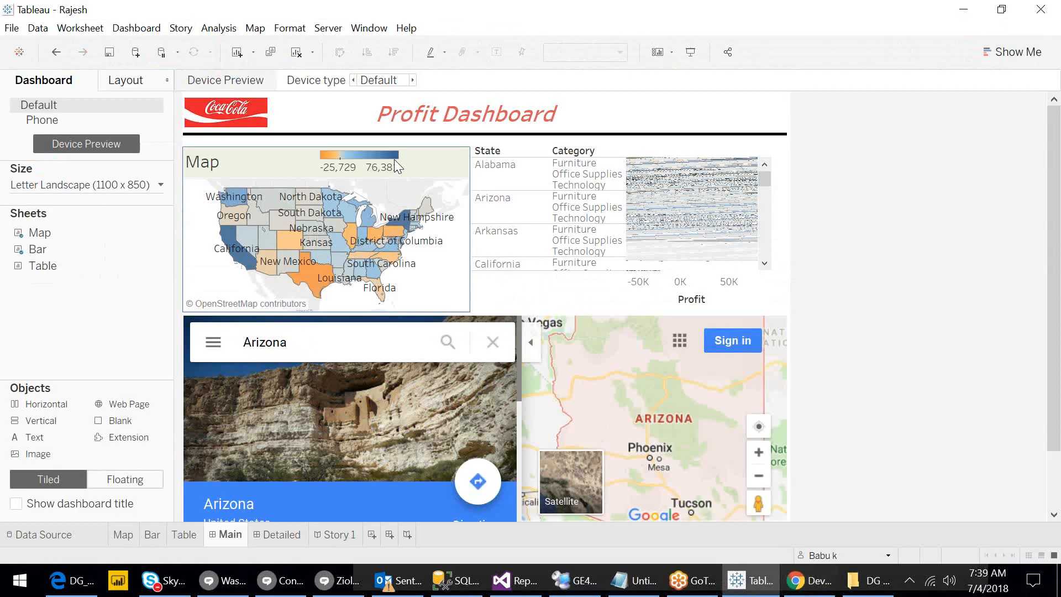
{"action": "left_click", "coordinate": [123, 535]}
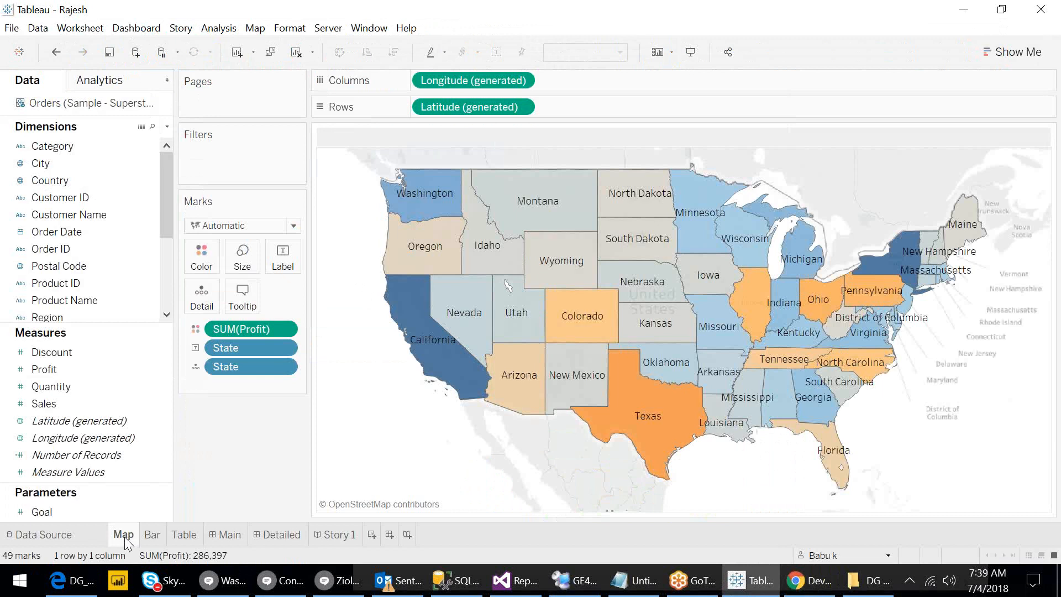
{"action": "right_click", "coordinate": [70, 103]}
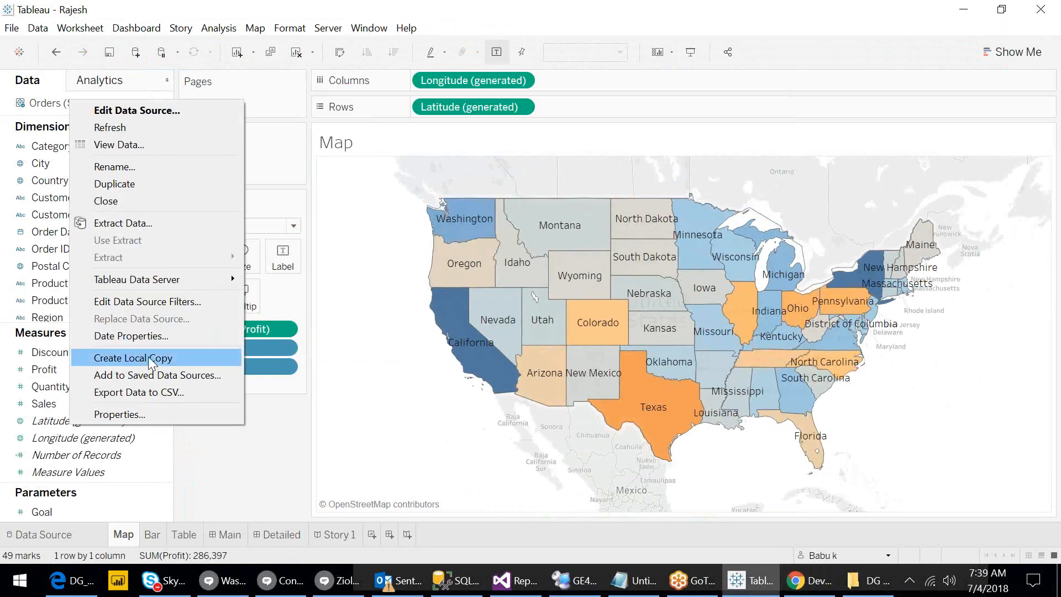
{"action": "mouse_move", "coordinate": [152, 279]}
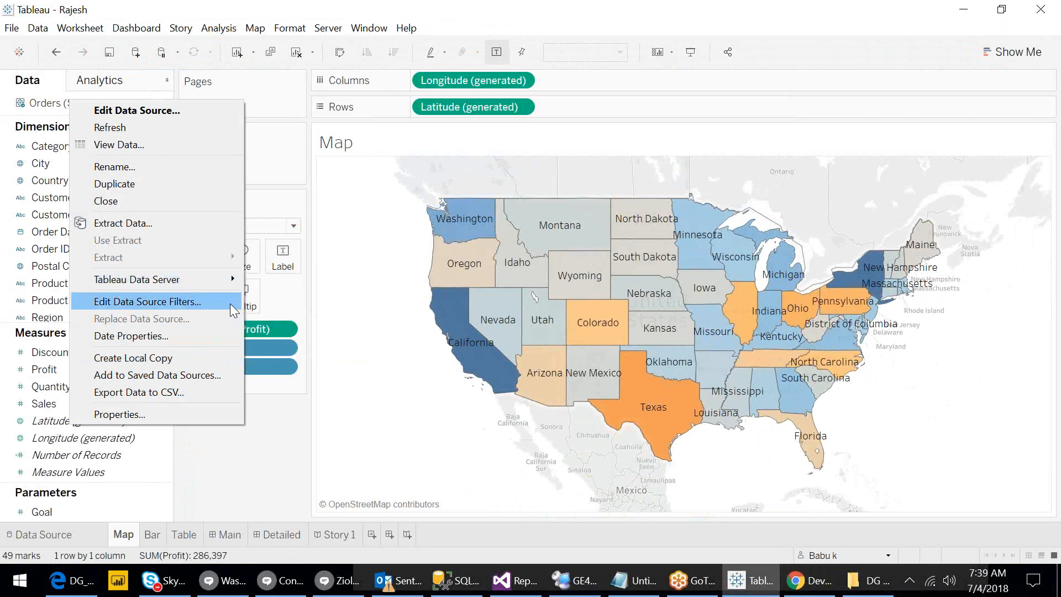
{"action": "left_click", "coordinate": [349, 358]}
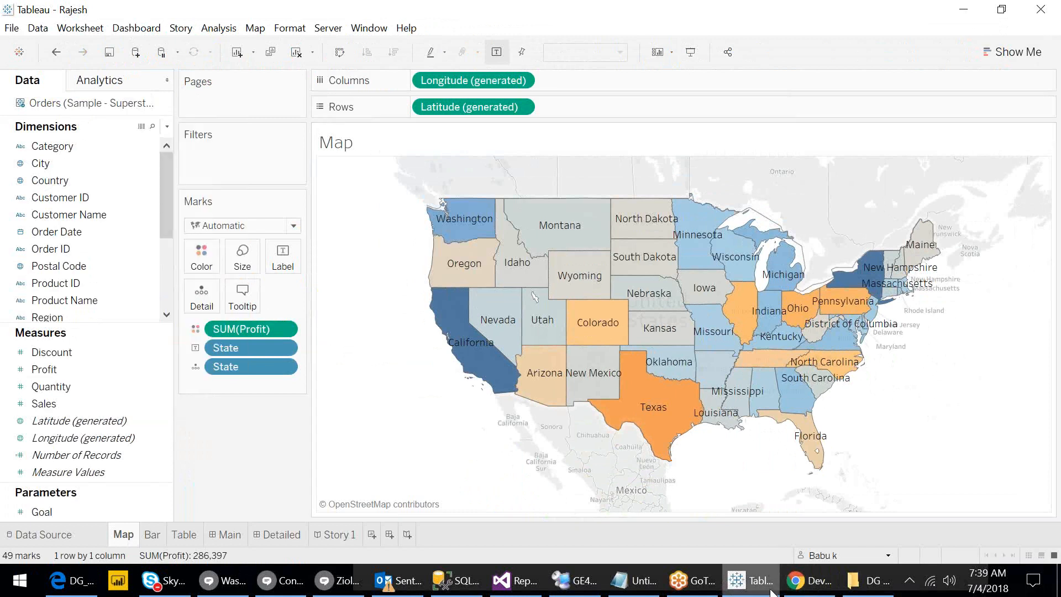
{"action": "mouse_move", "coordinate": [772, 592]}
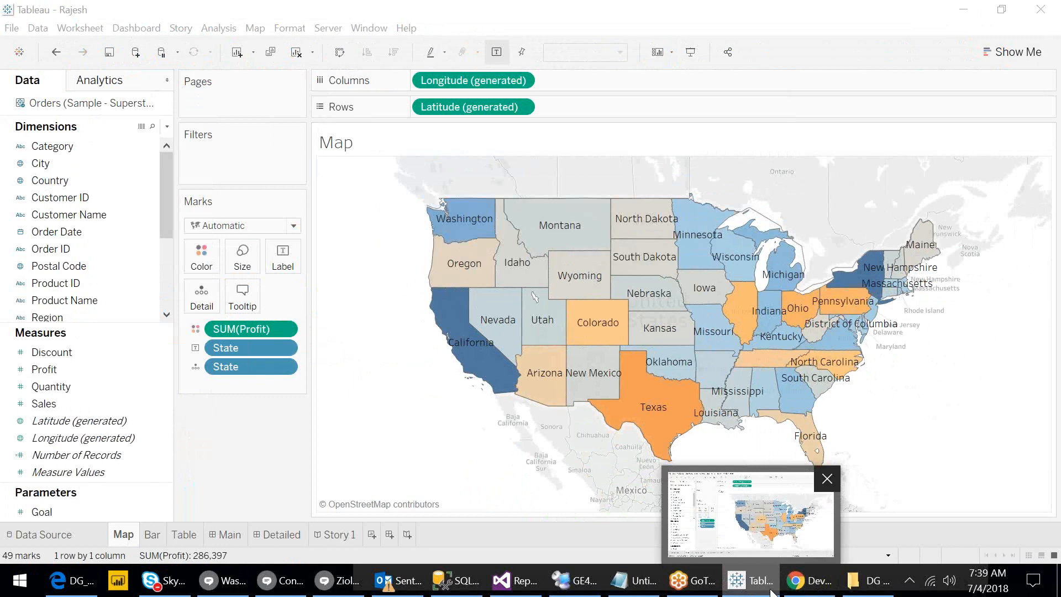
In the browser, go to the Dev project's DG_India workbook and open its Map view.
{"action": "left_click", "coordinate": [810, 581]}
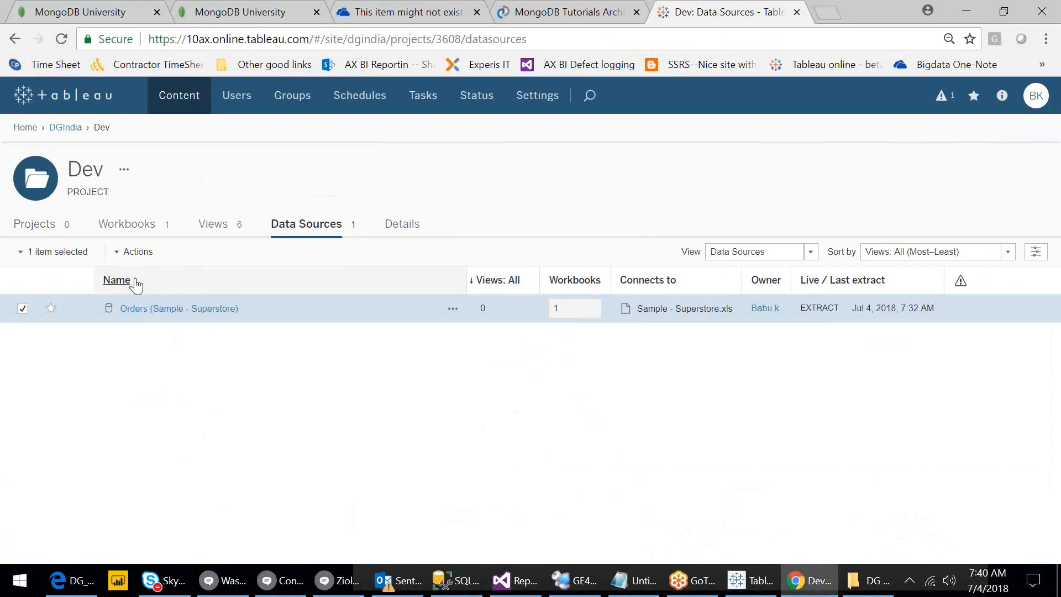
{"action": "left_click", "coordinate": [131, 231]}
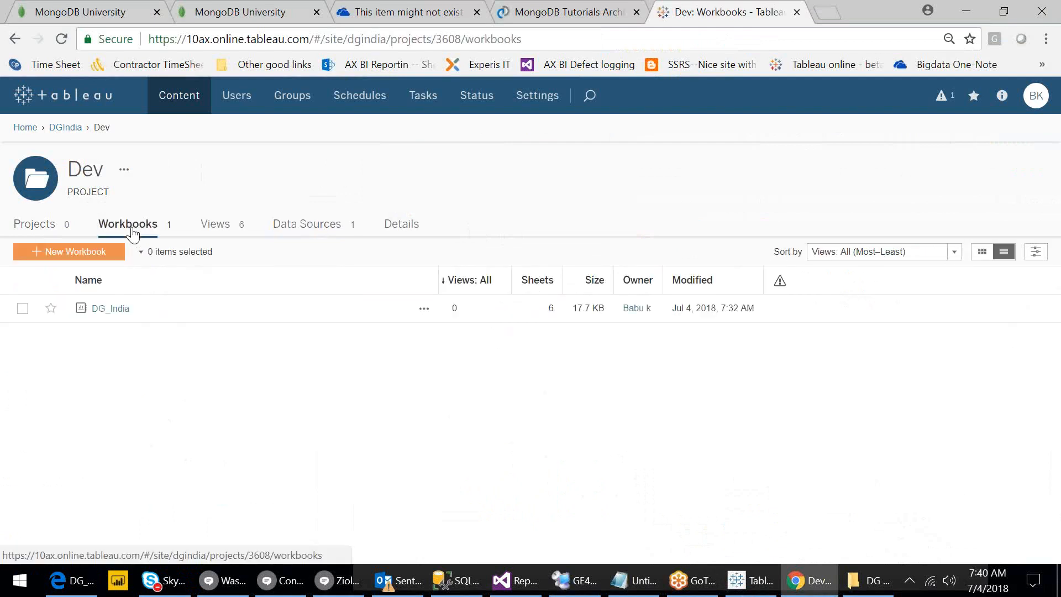
{"action": "left_click", "coordinate": [125, 310]}
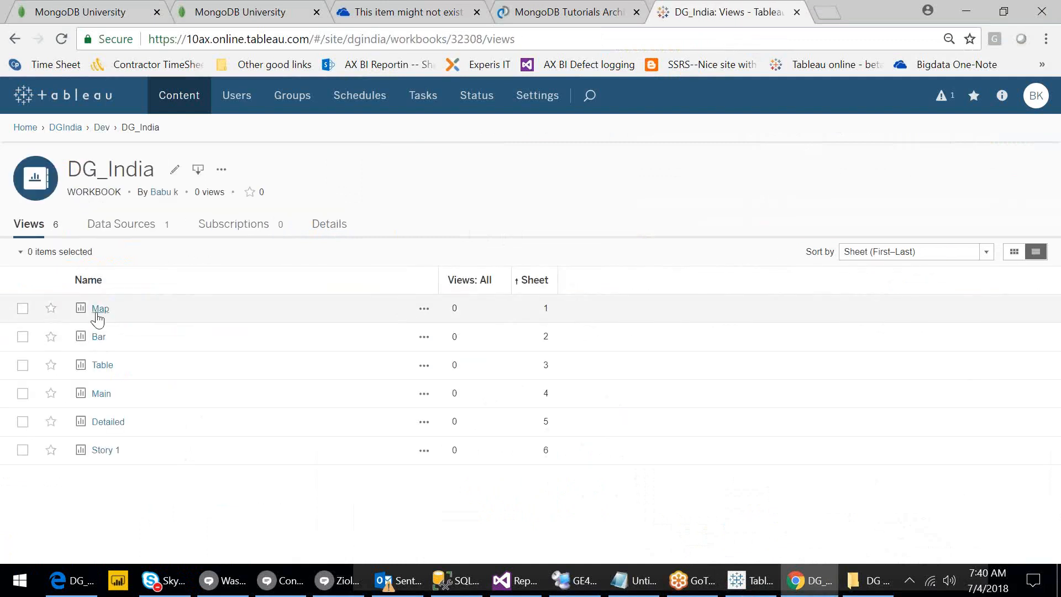
{"action": "left_click", "coordinate": [98, 311]}
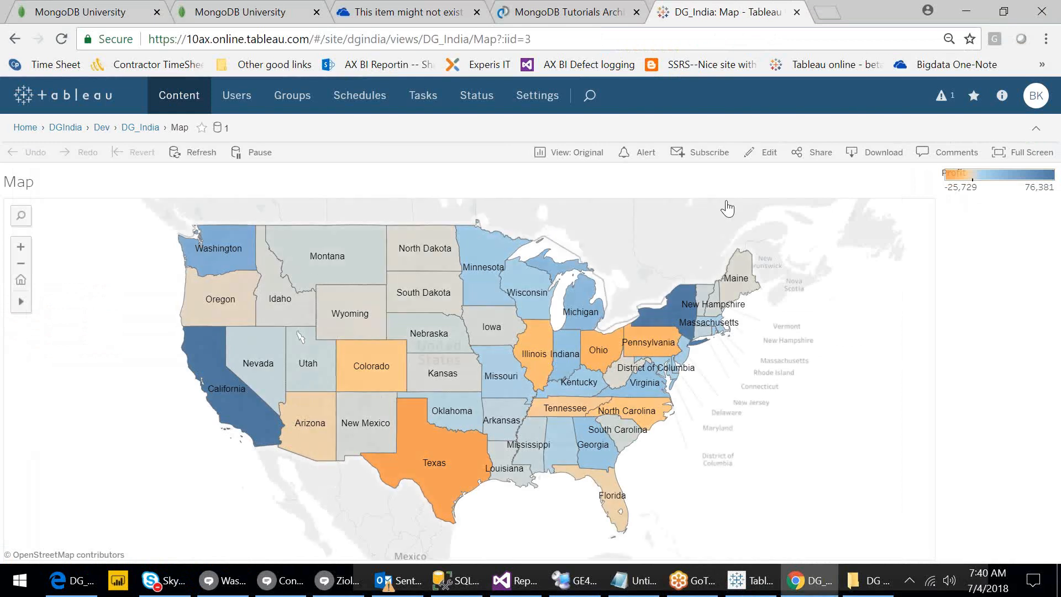
View the Map full screen briefly, then open its Comments pane.
{"action": "left_click", "coordinate": [1006, 166]}
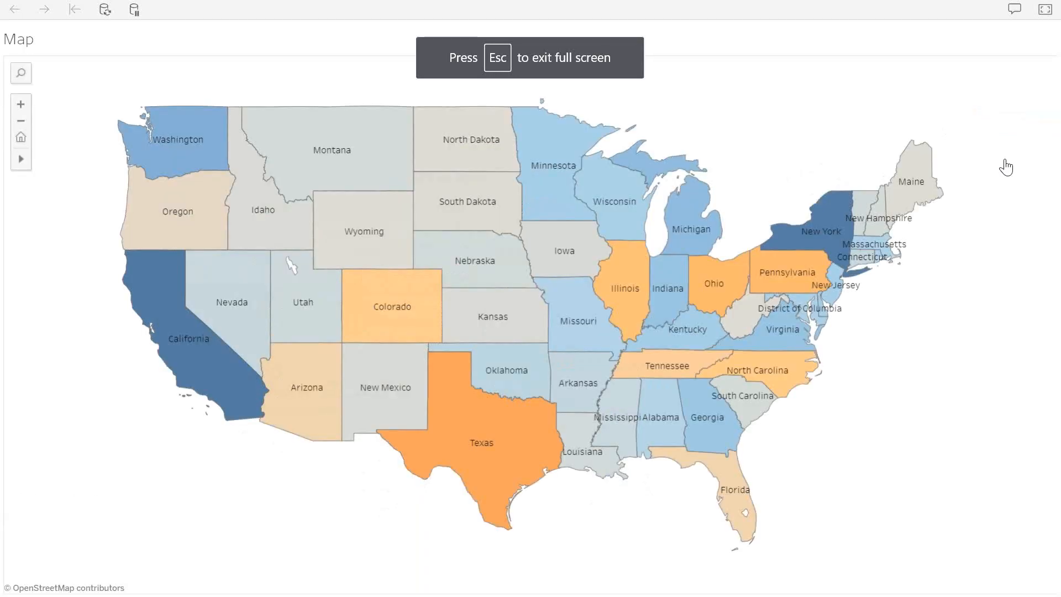
{"action": "key", "text": "Escape"}
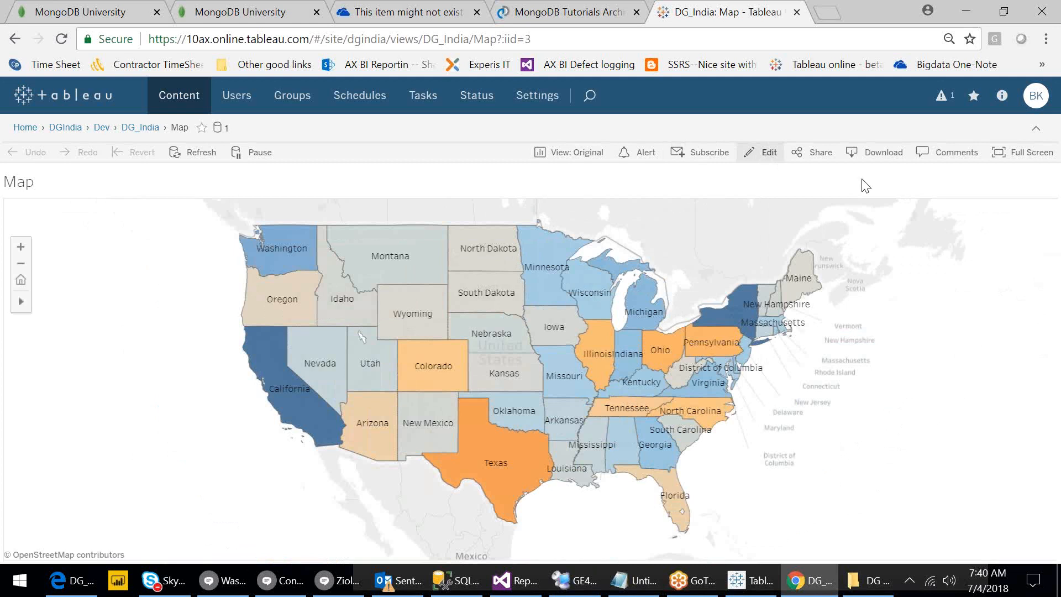
{"action": "left_click", "coordinate": [945, 158]}
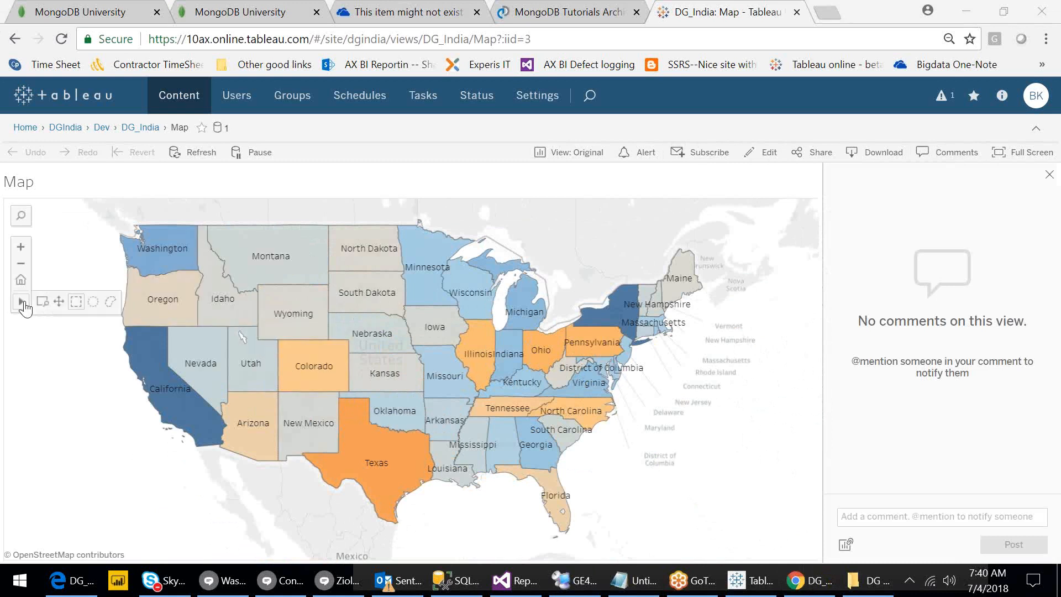
Select Wyoming and nearby states, attach a snapshot, and post 'Y colorado is with loss. shall we have a discussion on this.'.
{"action": "mouse_move", "coordinate": [299, 301]}
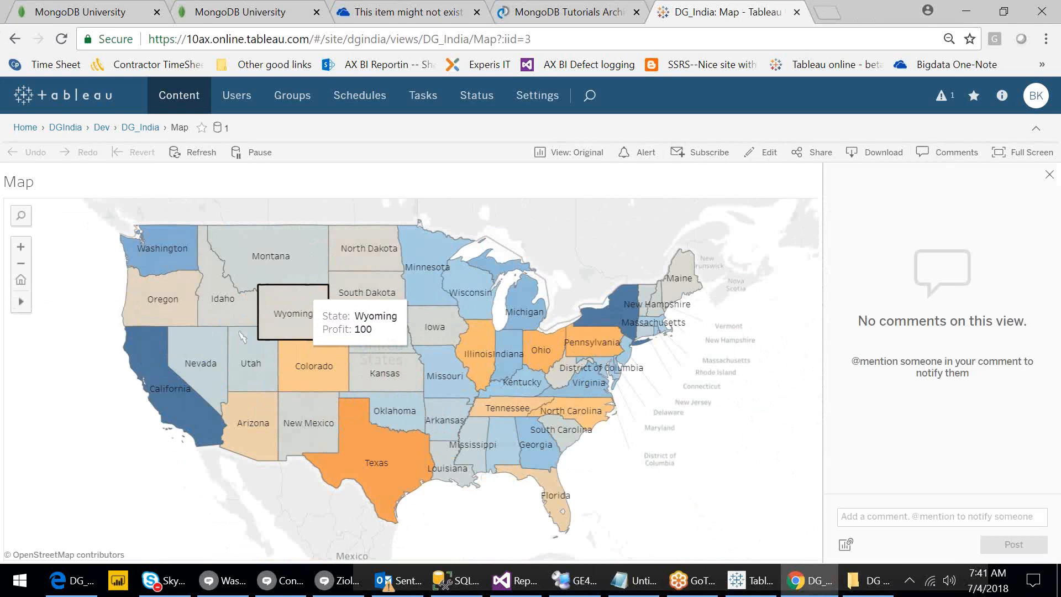
{"action": "left_click_drag", "start_coordinate": [301, 287], "coordinate": [338, 335]}
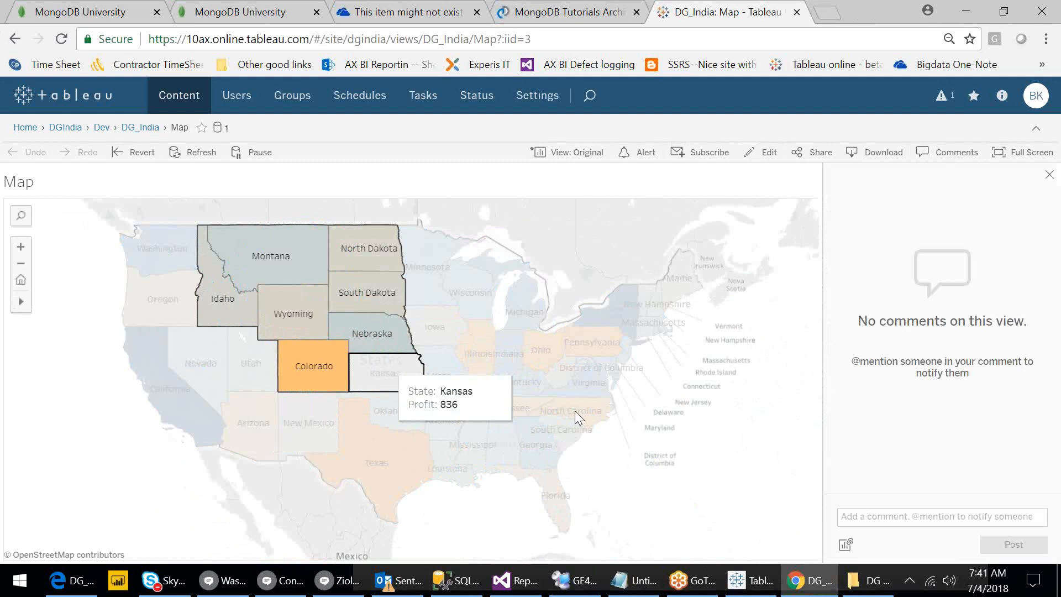
{"action": "left_click", "coordinate": [852, 548]}
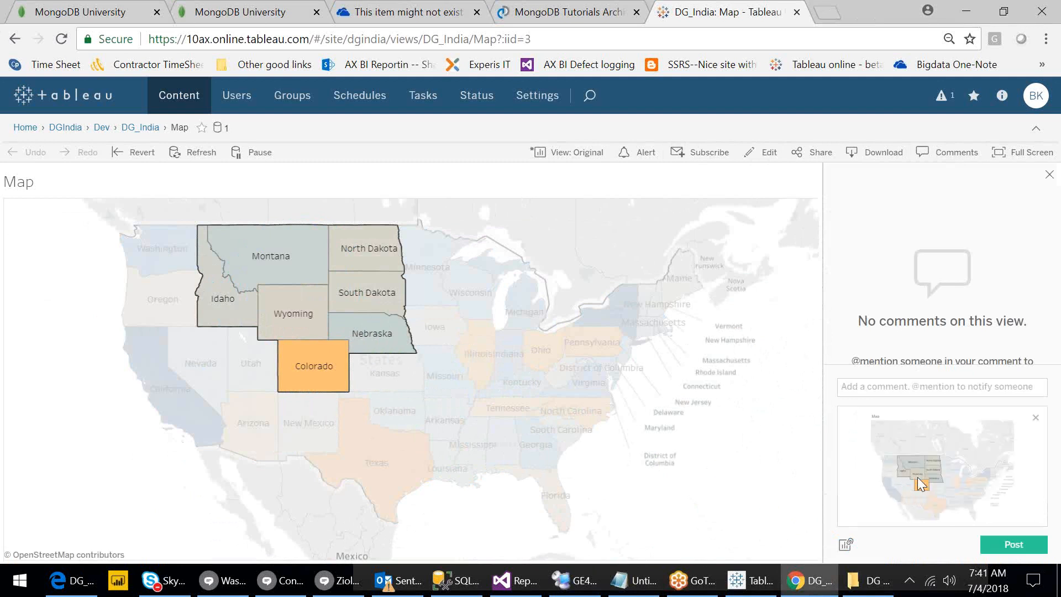
{"action": "left_click", "coordinate": [888, 389]}
{"action": "type", "text": "Y "}
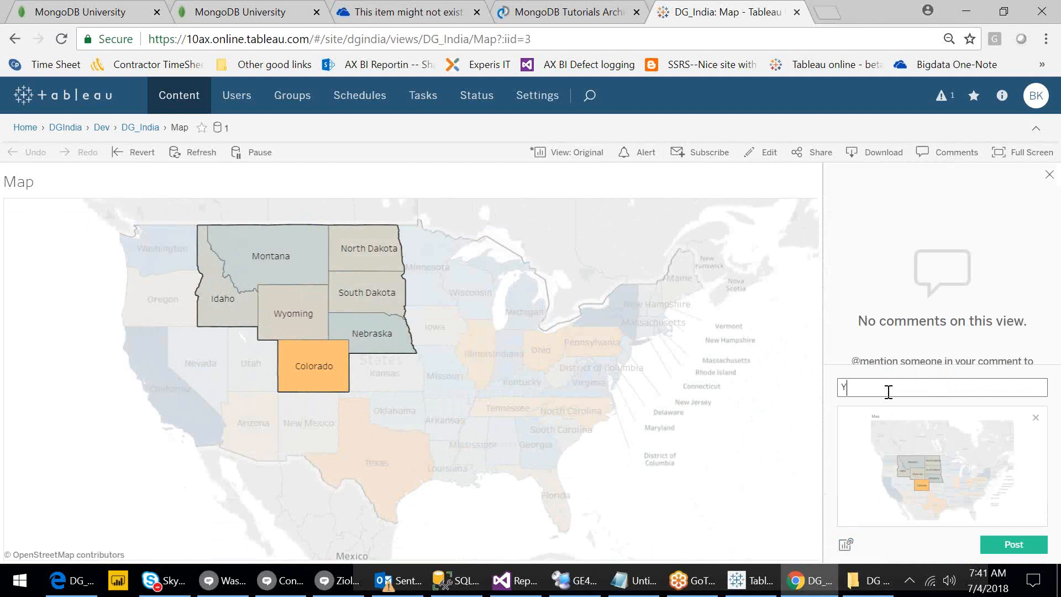
{"action": "type", "text": "colorado is with loss. shall we have  a discuss"}
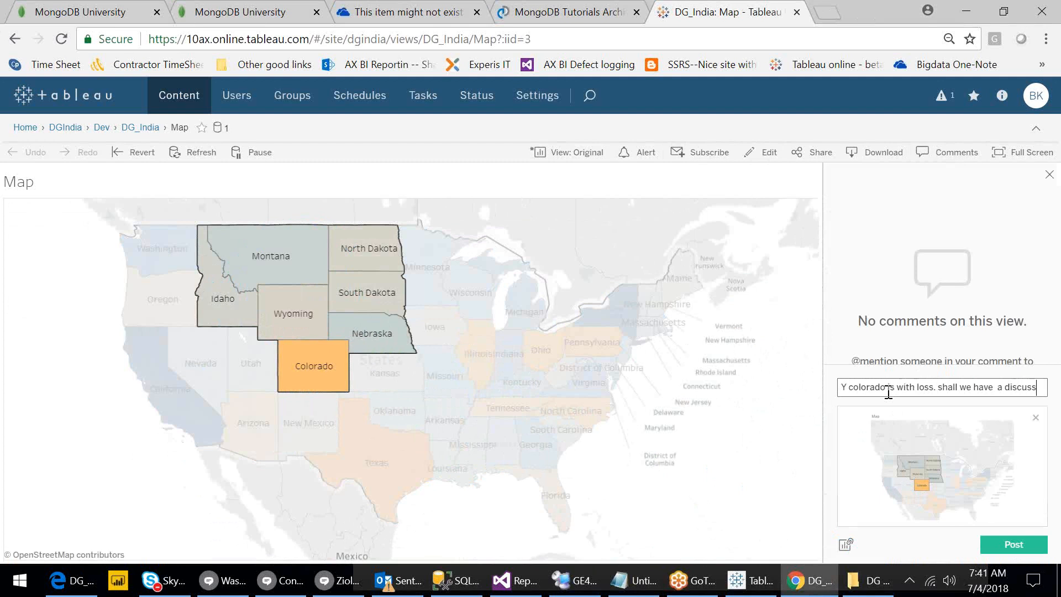
{"action": "type", "text": "ion on this."}
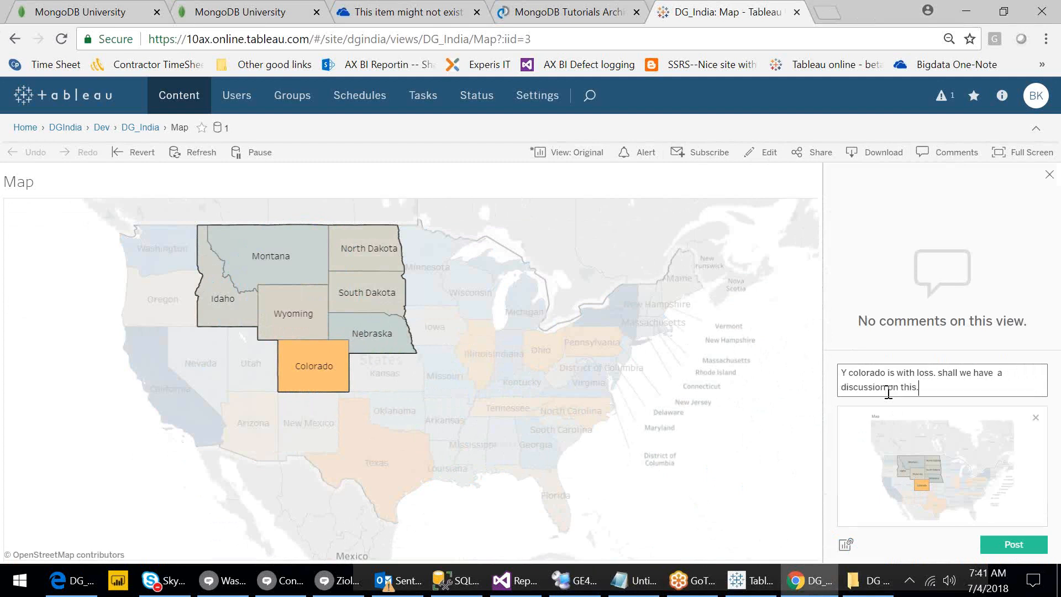
{"action": "left_click", "coordinate": [1013, 546]}
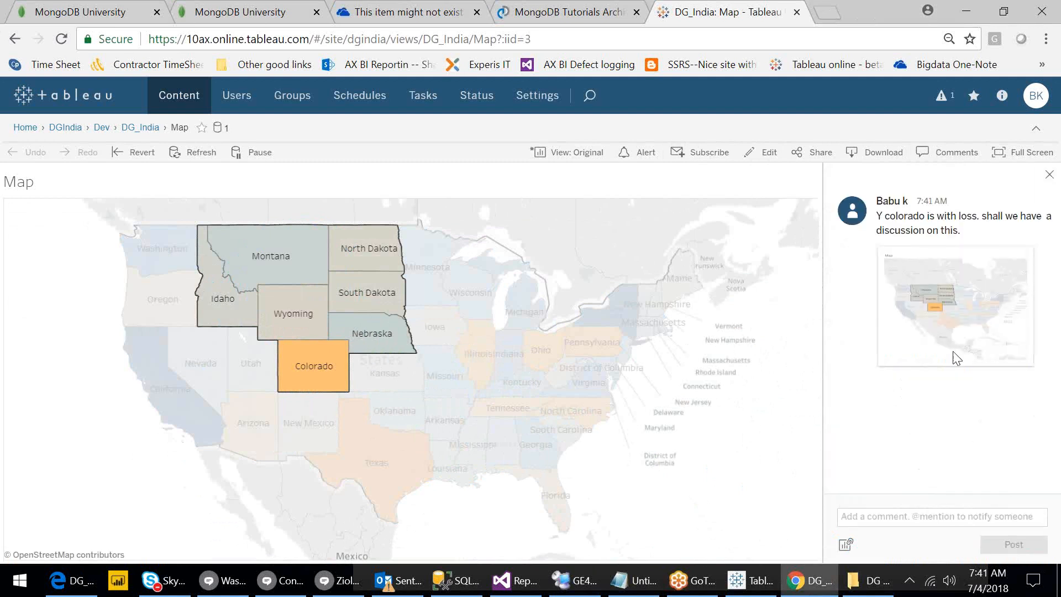
{"action": "mouse_move", "coordinate": [954, 355]}
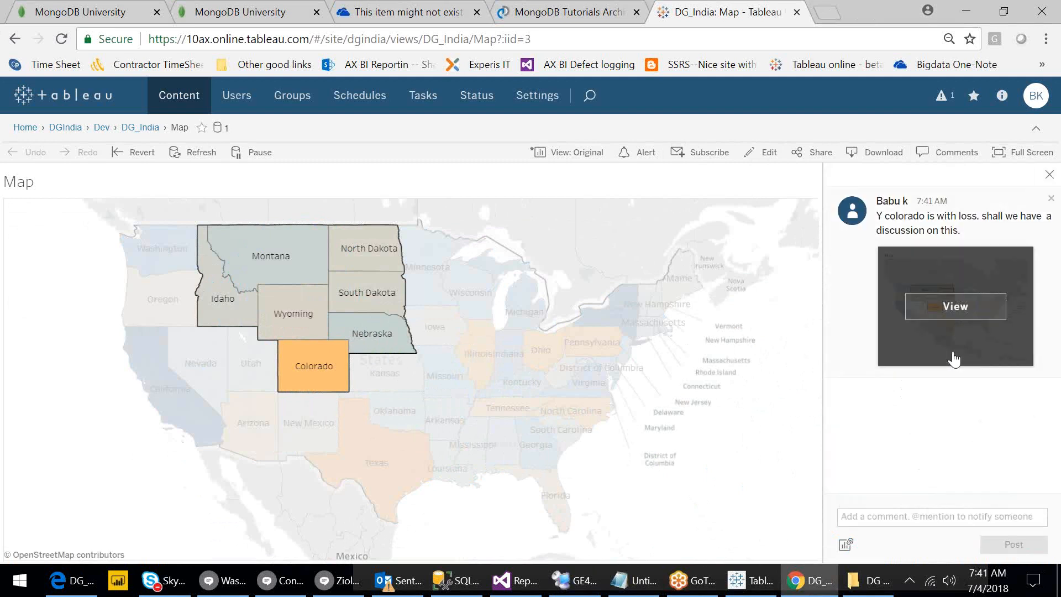
{"action": "left_click", "coordinate": [940, 519]}
{"action": "type", "text": "@"}
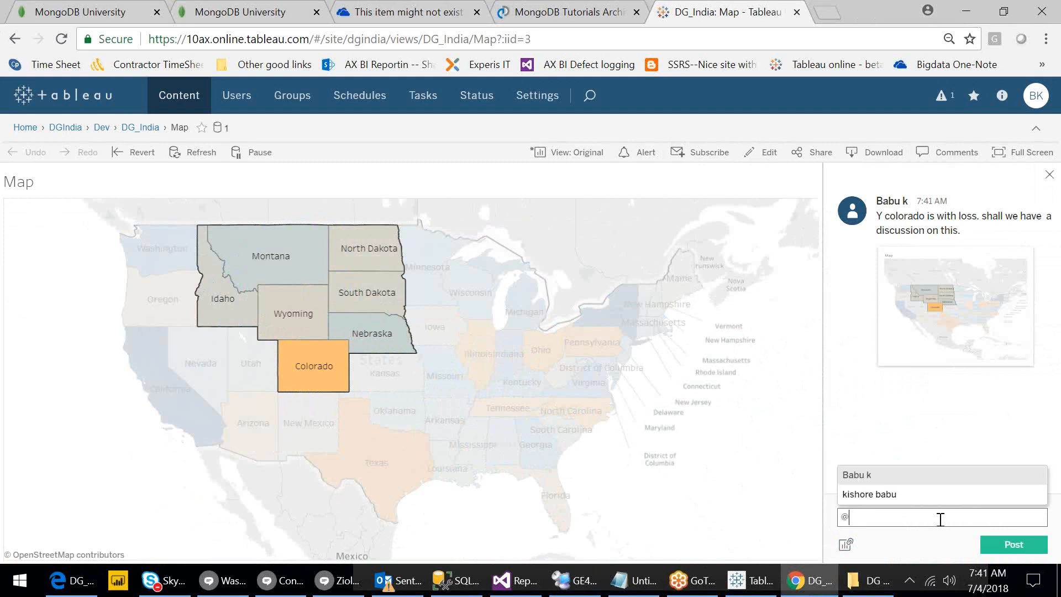
{"action": "left_click", "coordinate": [884, 495]}
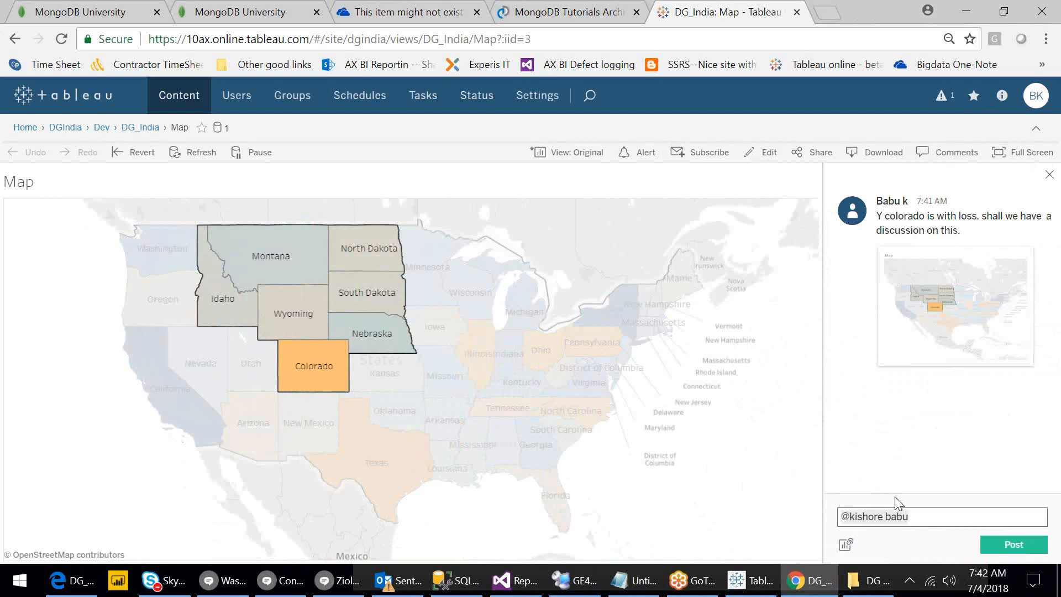
{"action": "type", "text": "- shall we discuss"}
{"action": "left_click", "coordinate": [846, 545]}
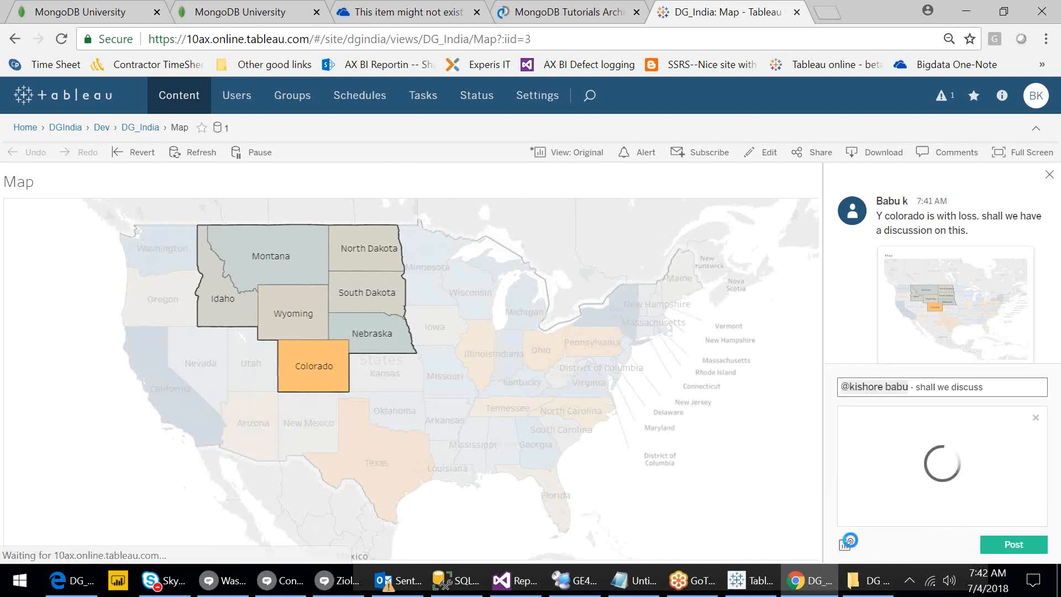
{"action": "left_click", "coordinate": [999, 547]}
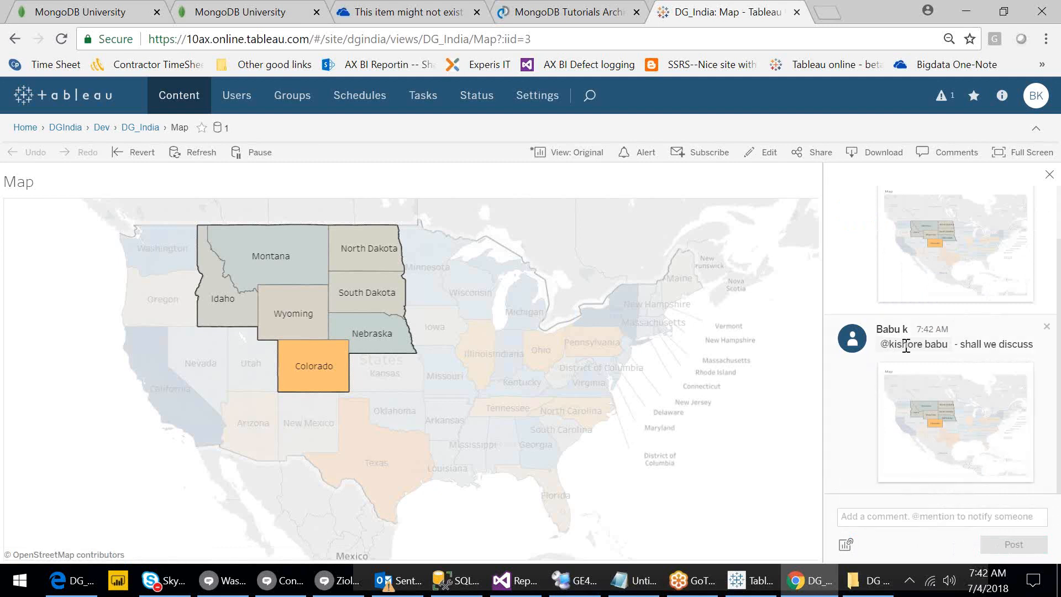
{"action": "mouse_move", "coordinate": [945, 413]}
{"action": "mouse_move", "coordinate": [952, 434]}
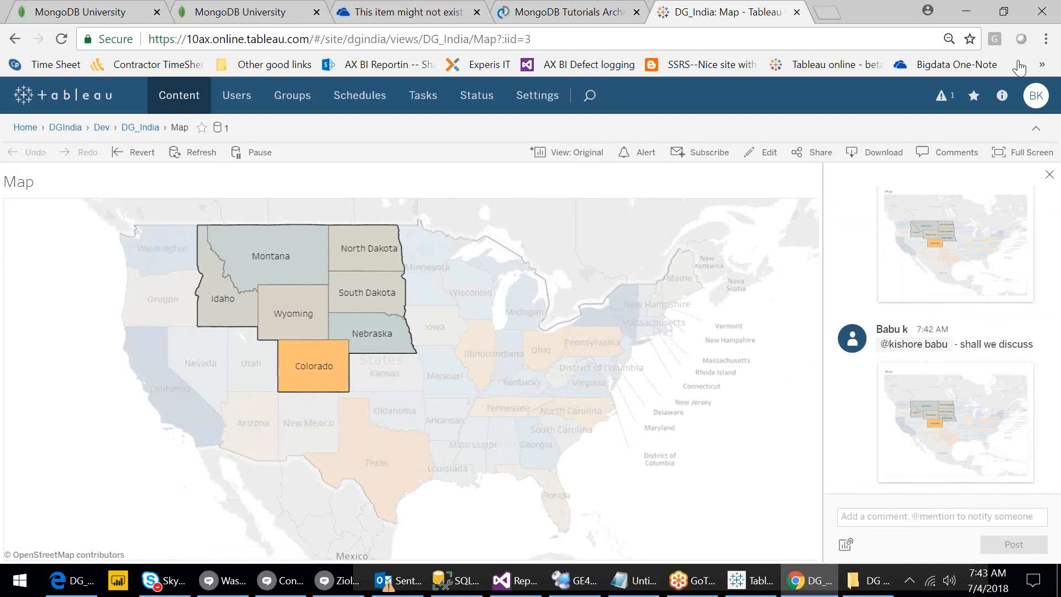
{"action": "left_click", "coordinate": [1002, 95]}
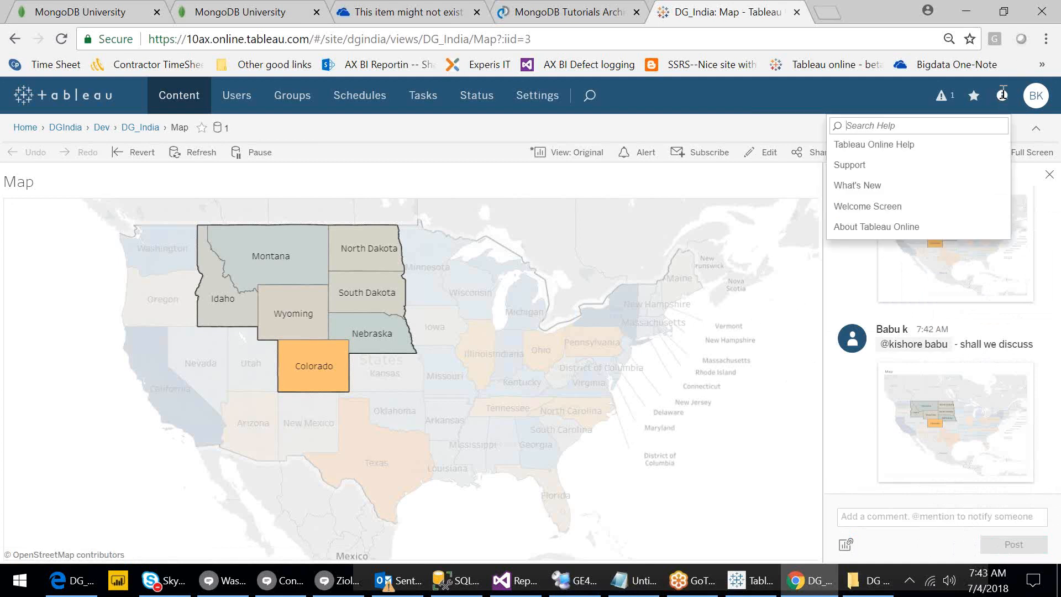
{"action": "left_click", "coordinate": [912, 229]}
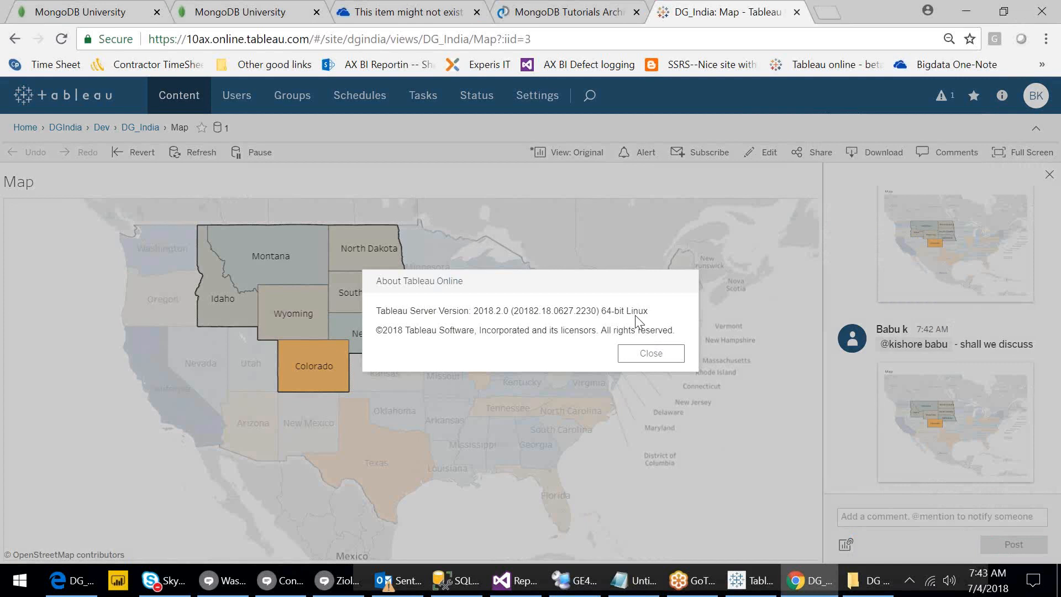
{"action": "left_click", "coordinate": [649, 356]}
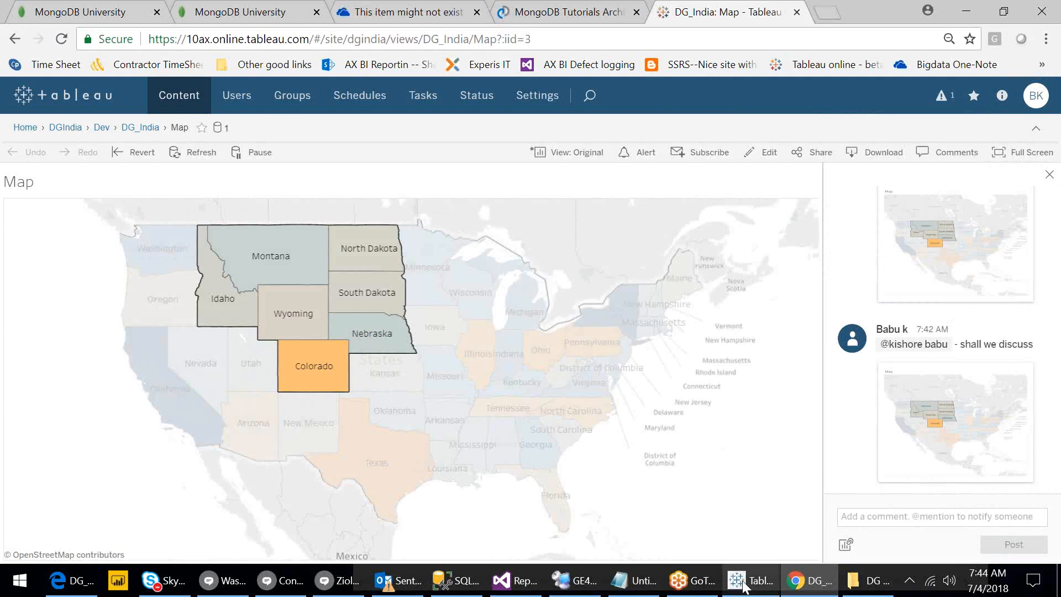
{"action": "mouse_move", "coordinate": [746, 586]}
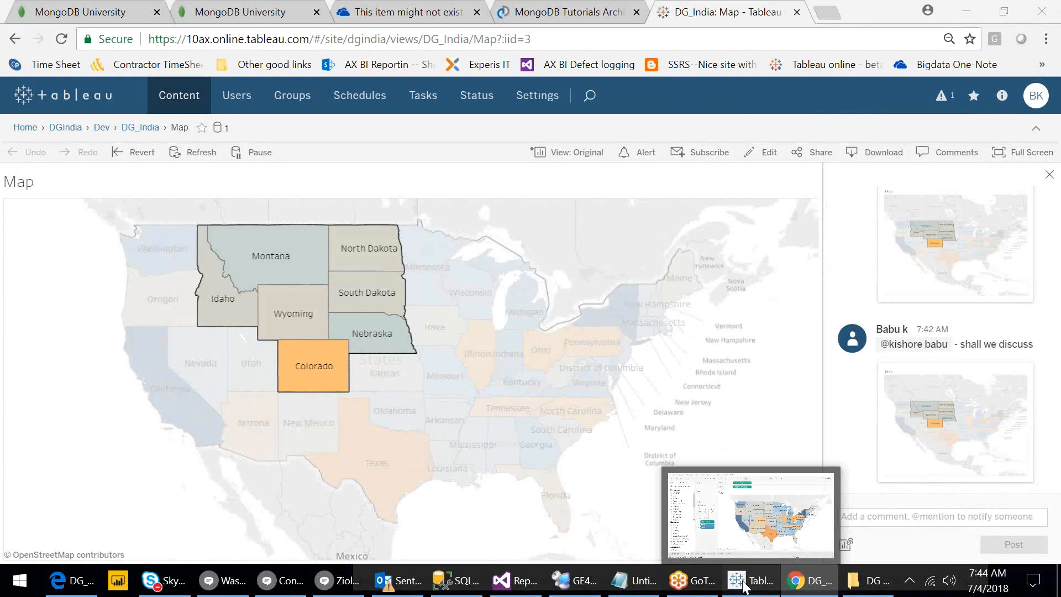
Switch to the Tableau Desktop window showing the Map worksheet.
{"action": "left_click", "coordinate": [746, 587]}
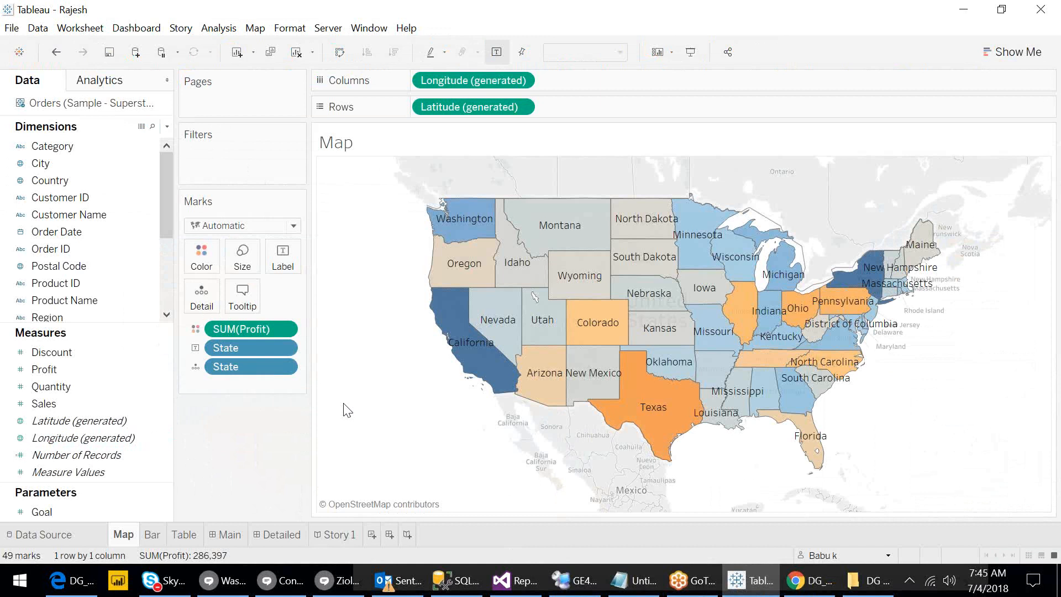
{"action": "left_click", "coordinate": [684, 25]}
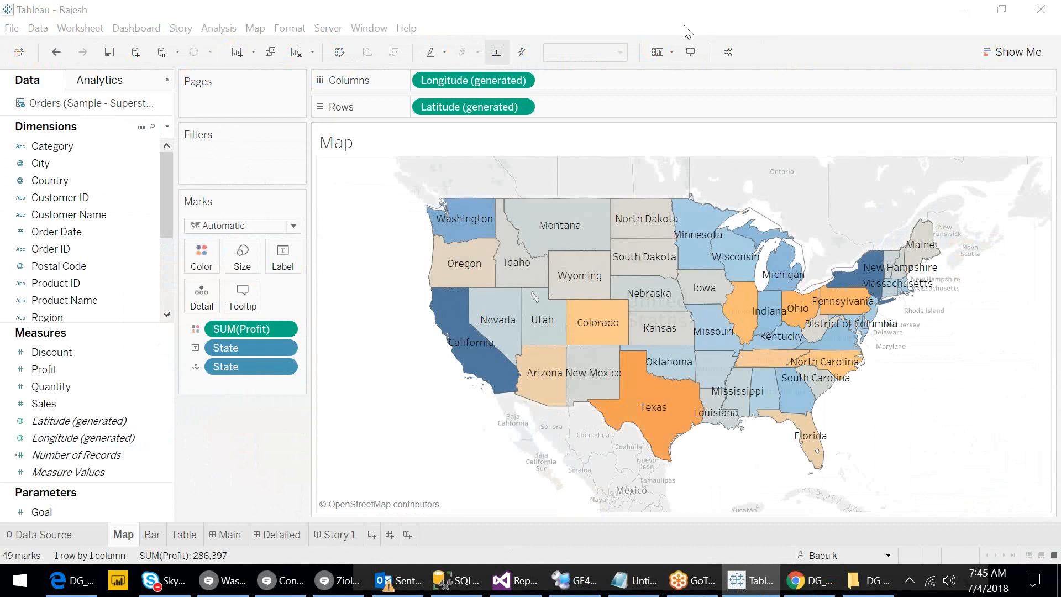
{"action": "left_click", "coordinate": [684, 26]}
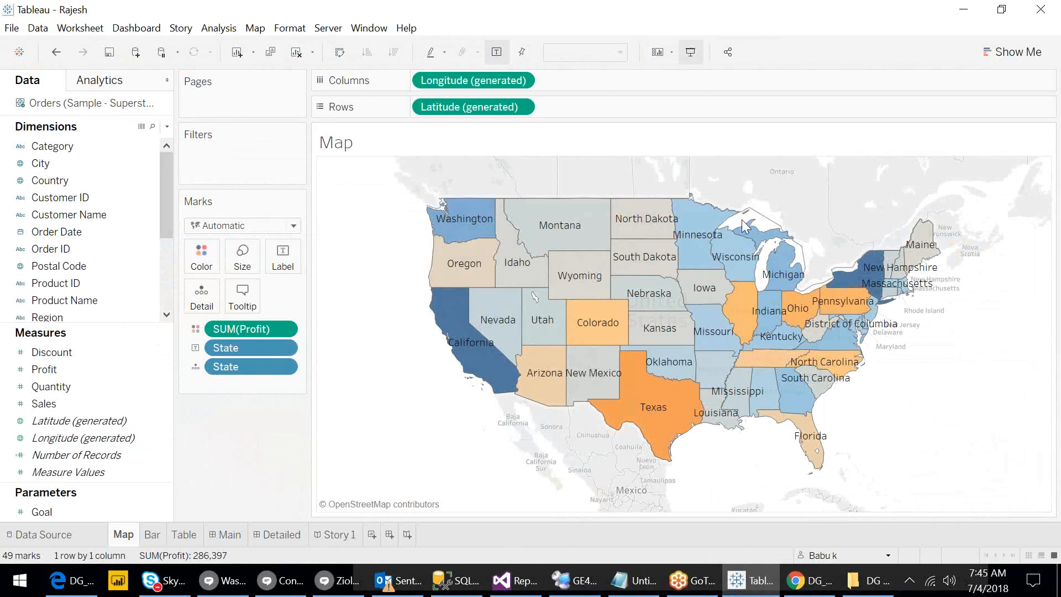
Close the meeting app's window from the taskbar.
{"action": "mouse_move", "coordinate": [743, 227]}
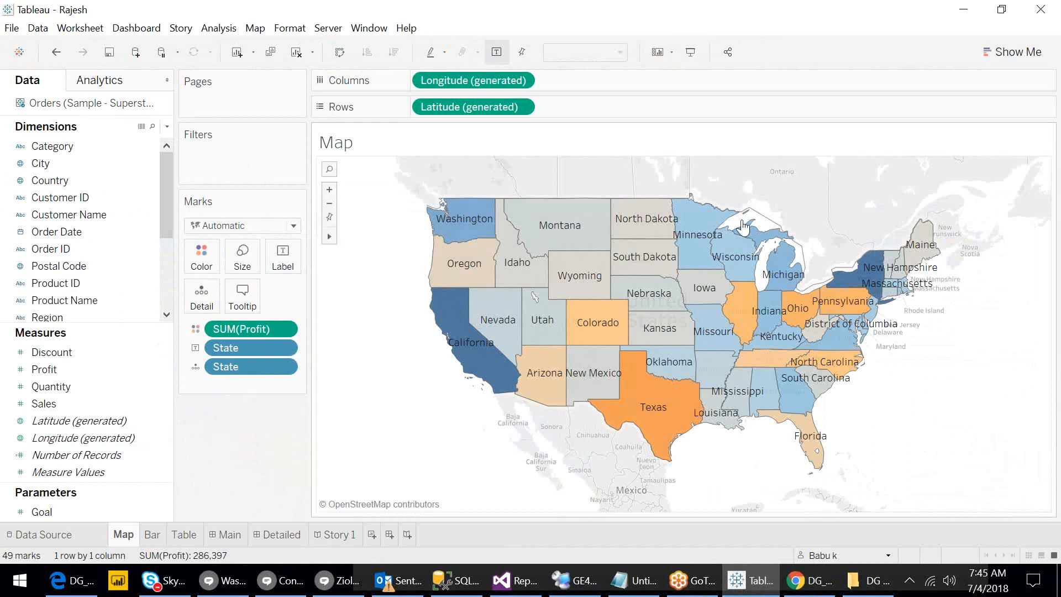
{"action": "right_click", "coordinate": [699, 587]}
{"action": "left_click", "coordinate": [676, 542]}
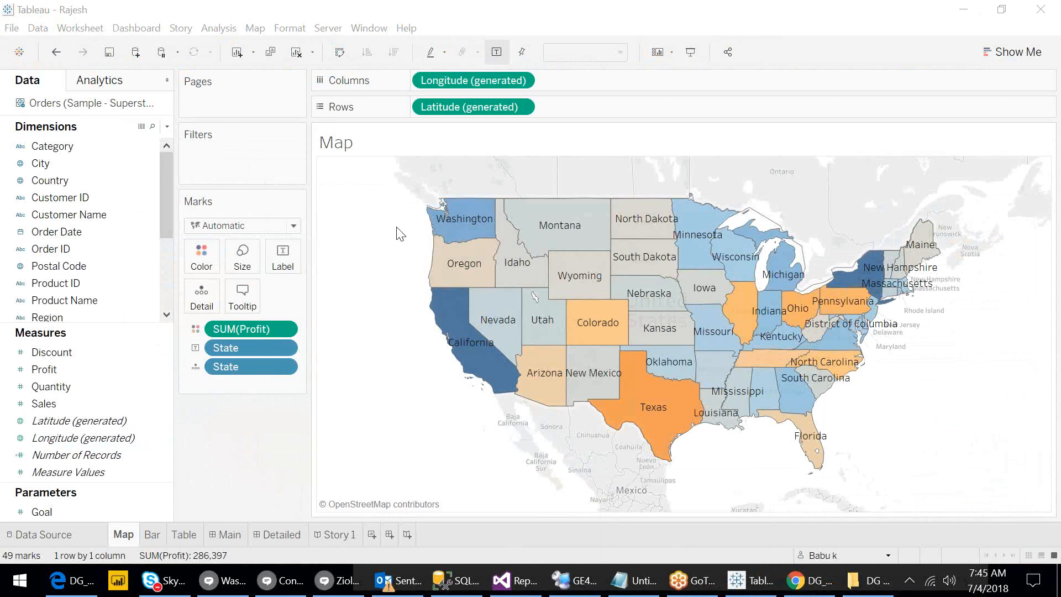
{"action": "right_click", "coordinate": [900, 575]}
{"action": "left_click", "coordinate": [618, 339]}
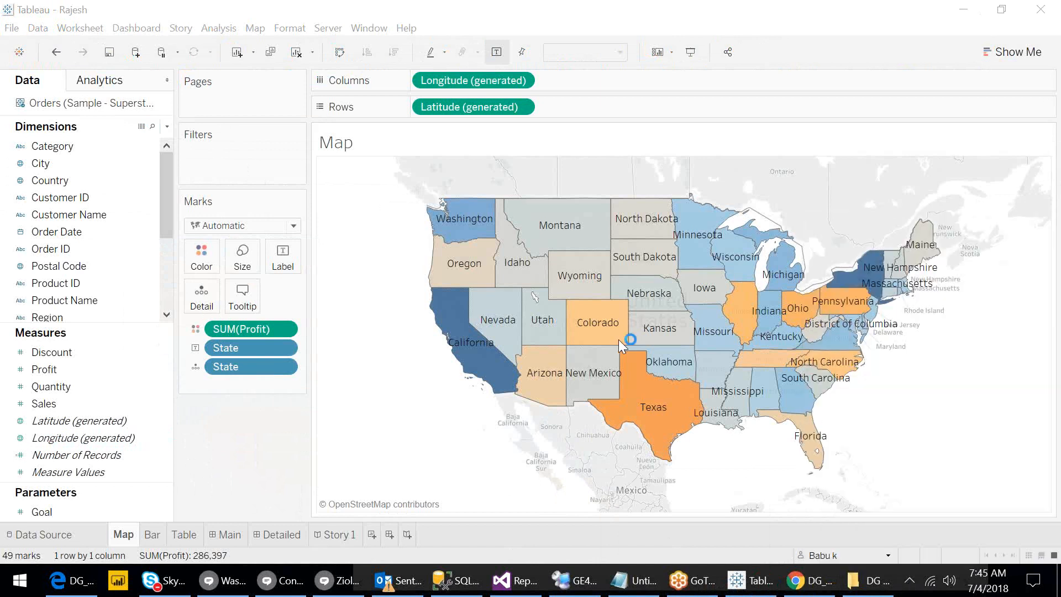